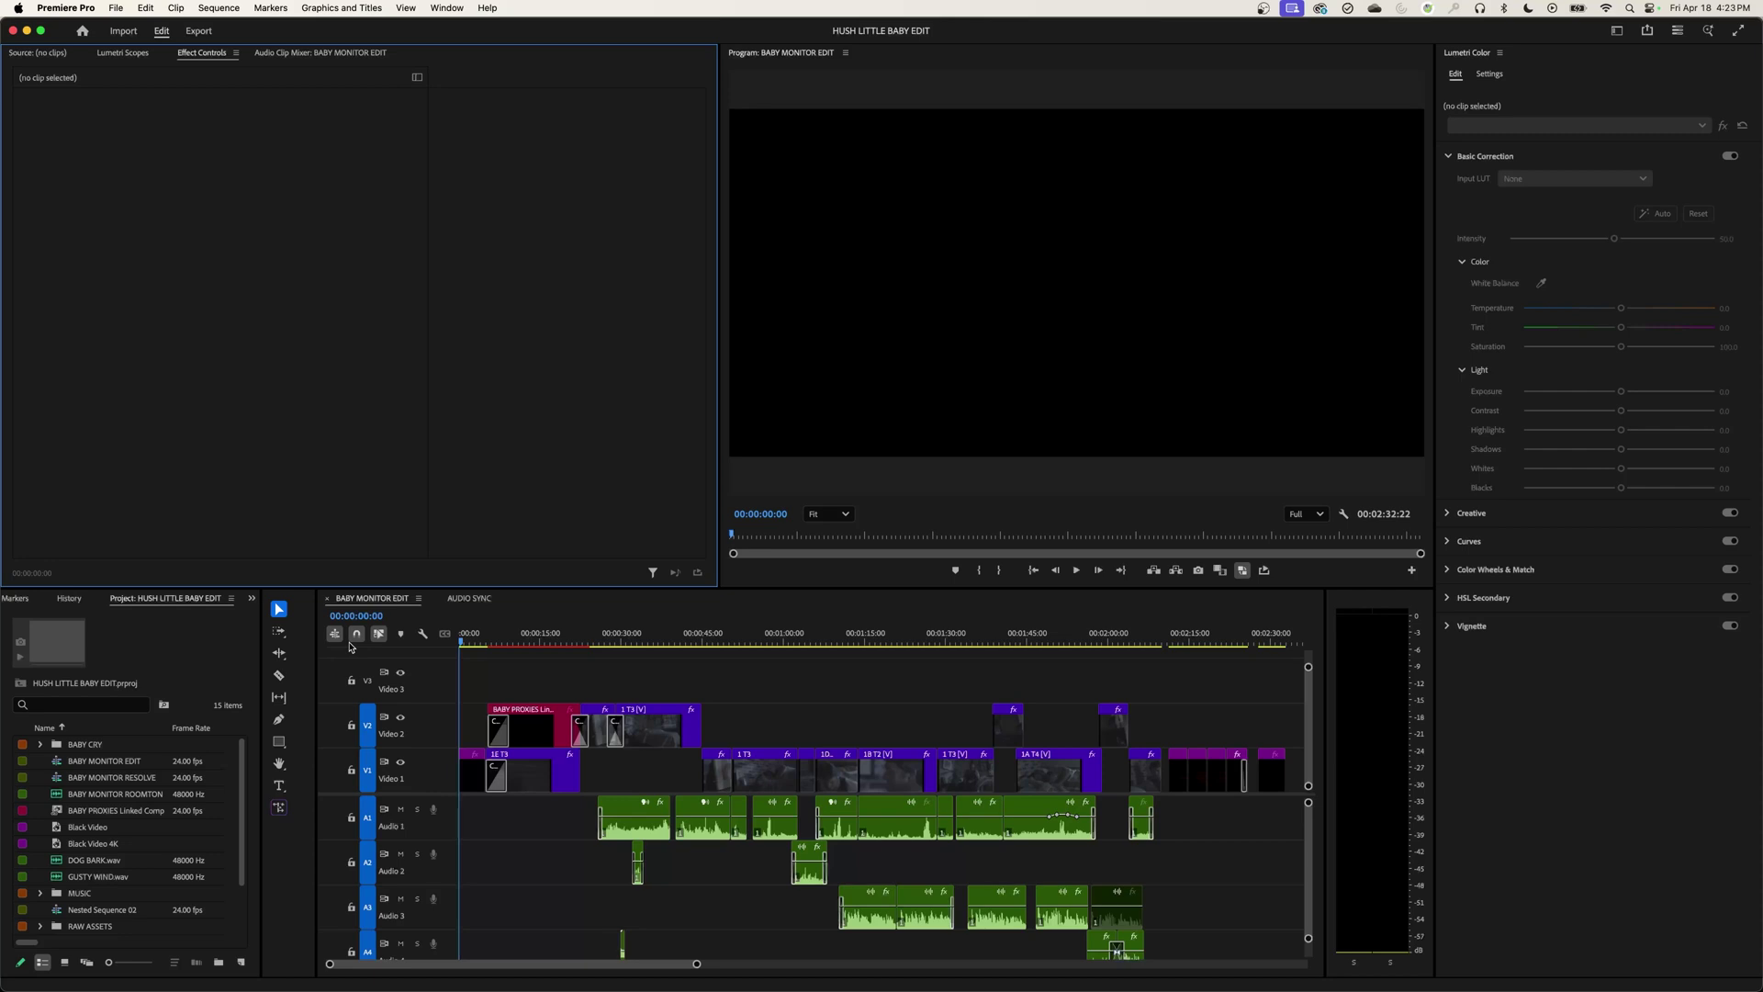
Step: Make the BABY MONITOR EDIT timeline active and open its media export settings
left_click(400, 607)
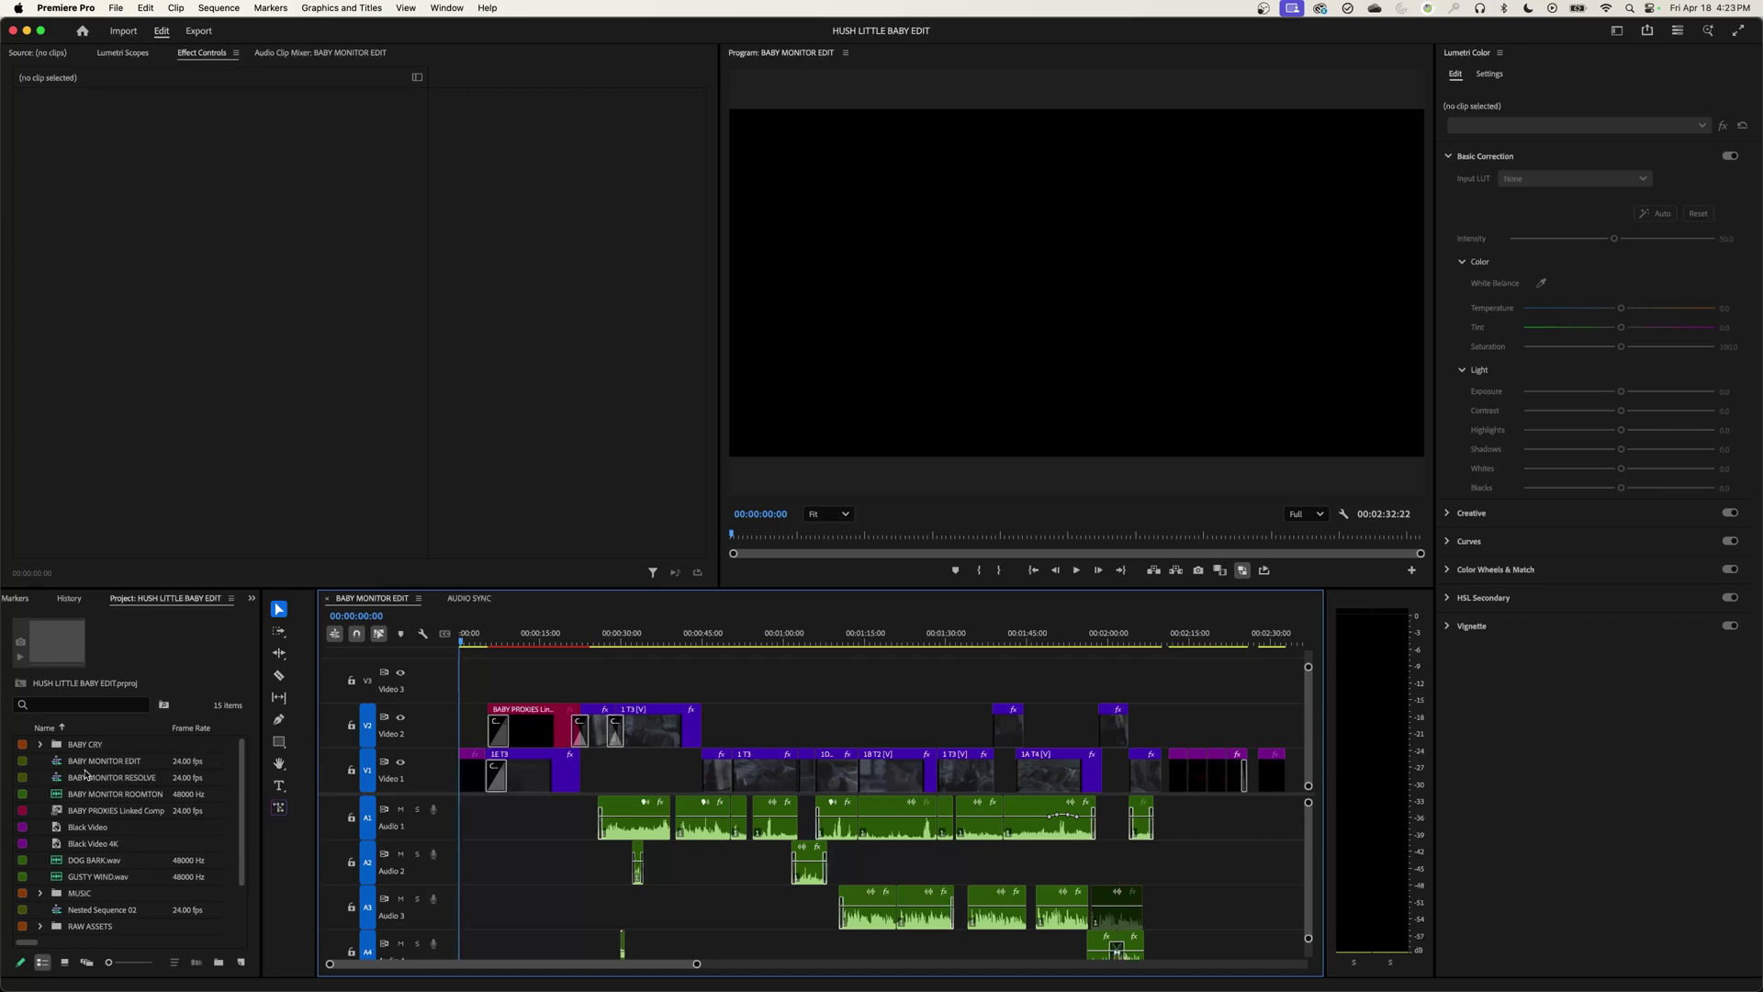
left_click(65, 764)
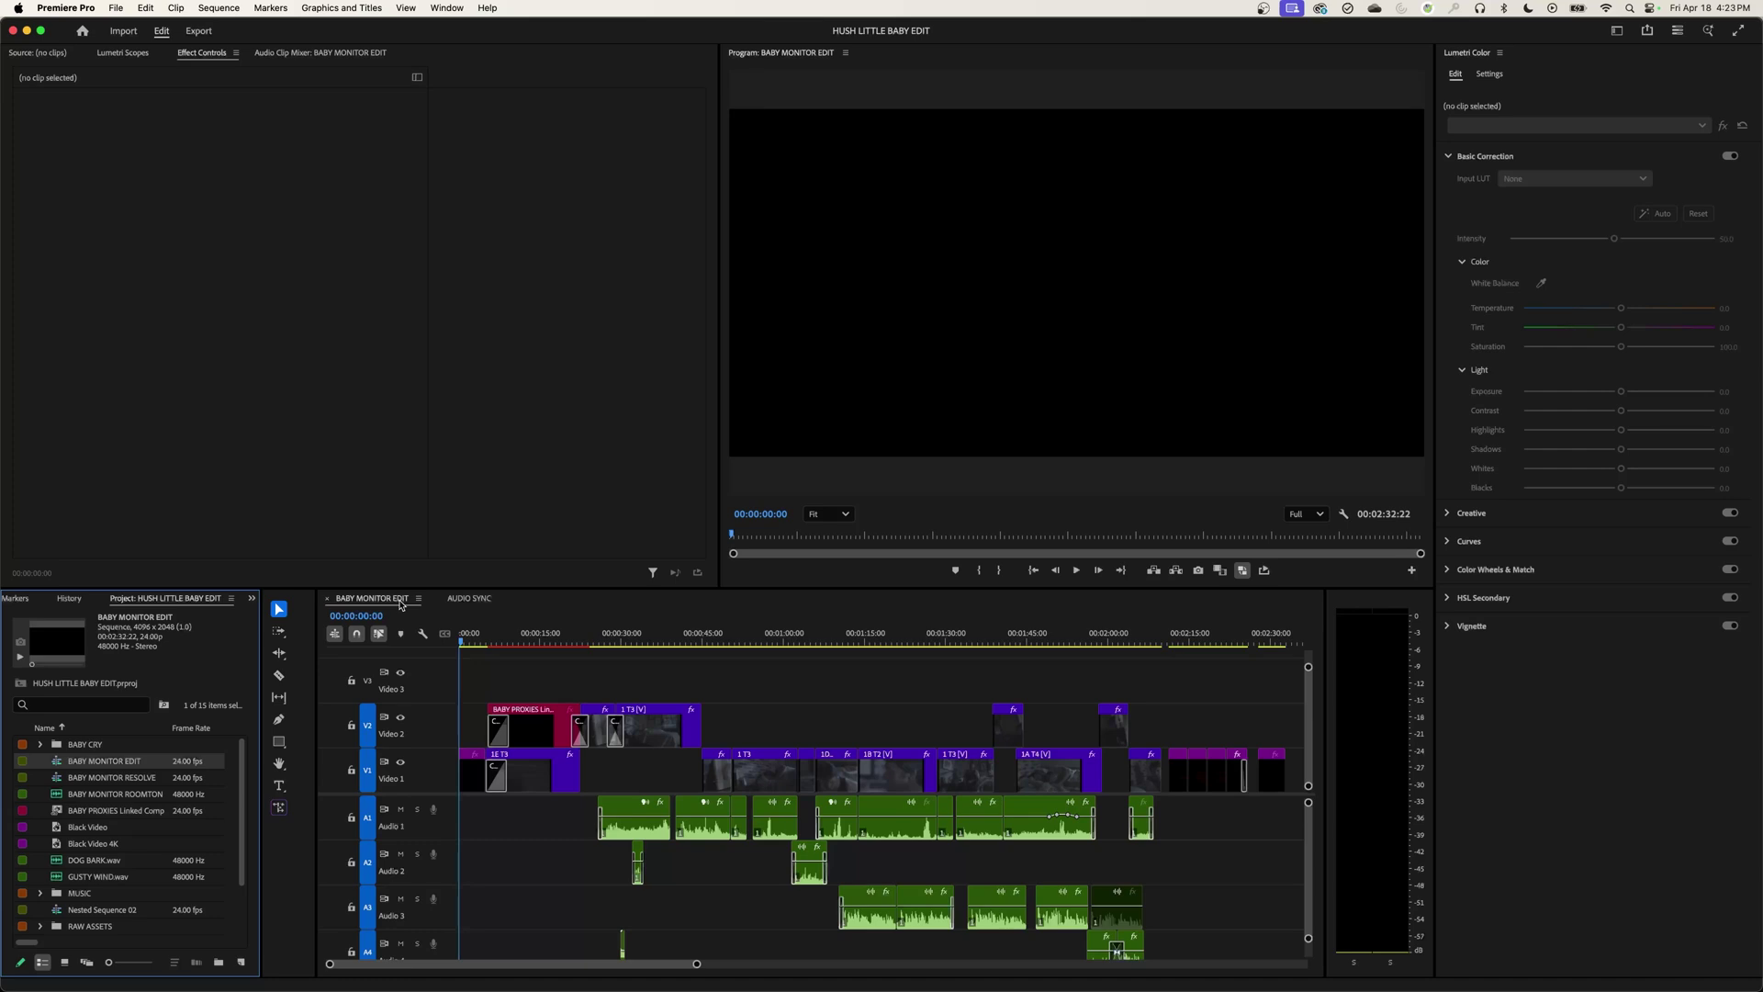
left_click(426, 618)
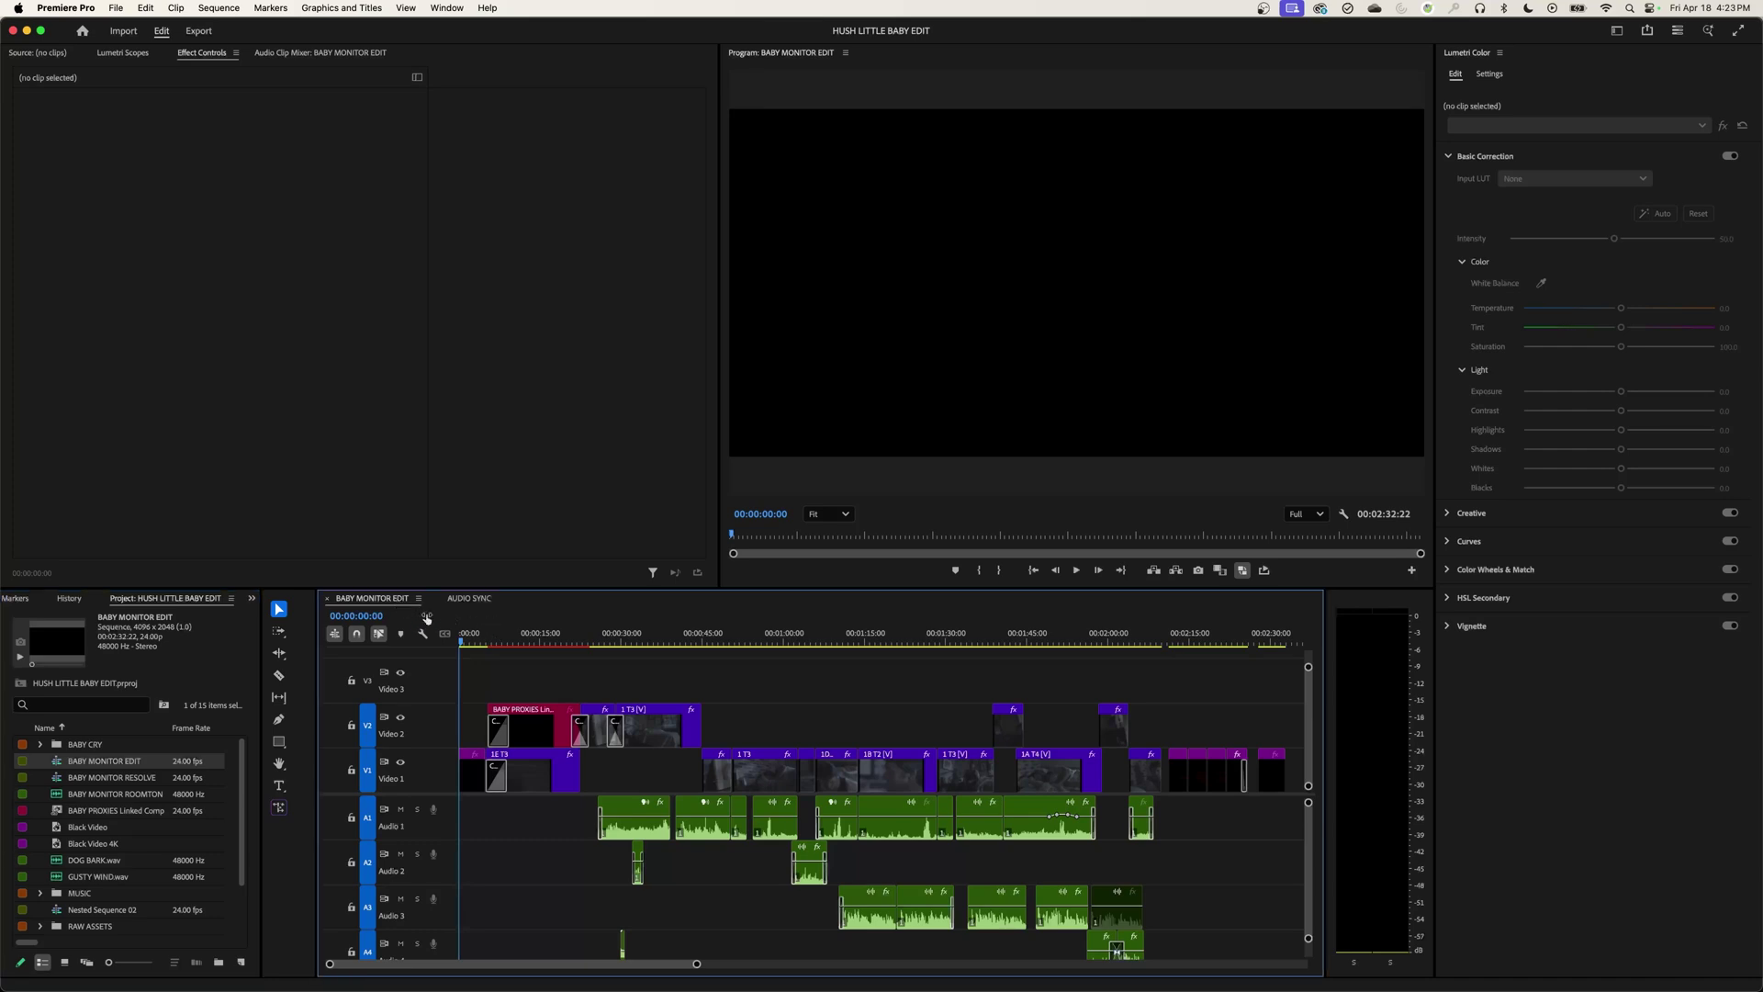
left_click(405, 631)
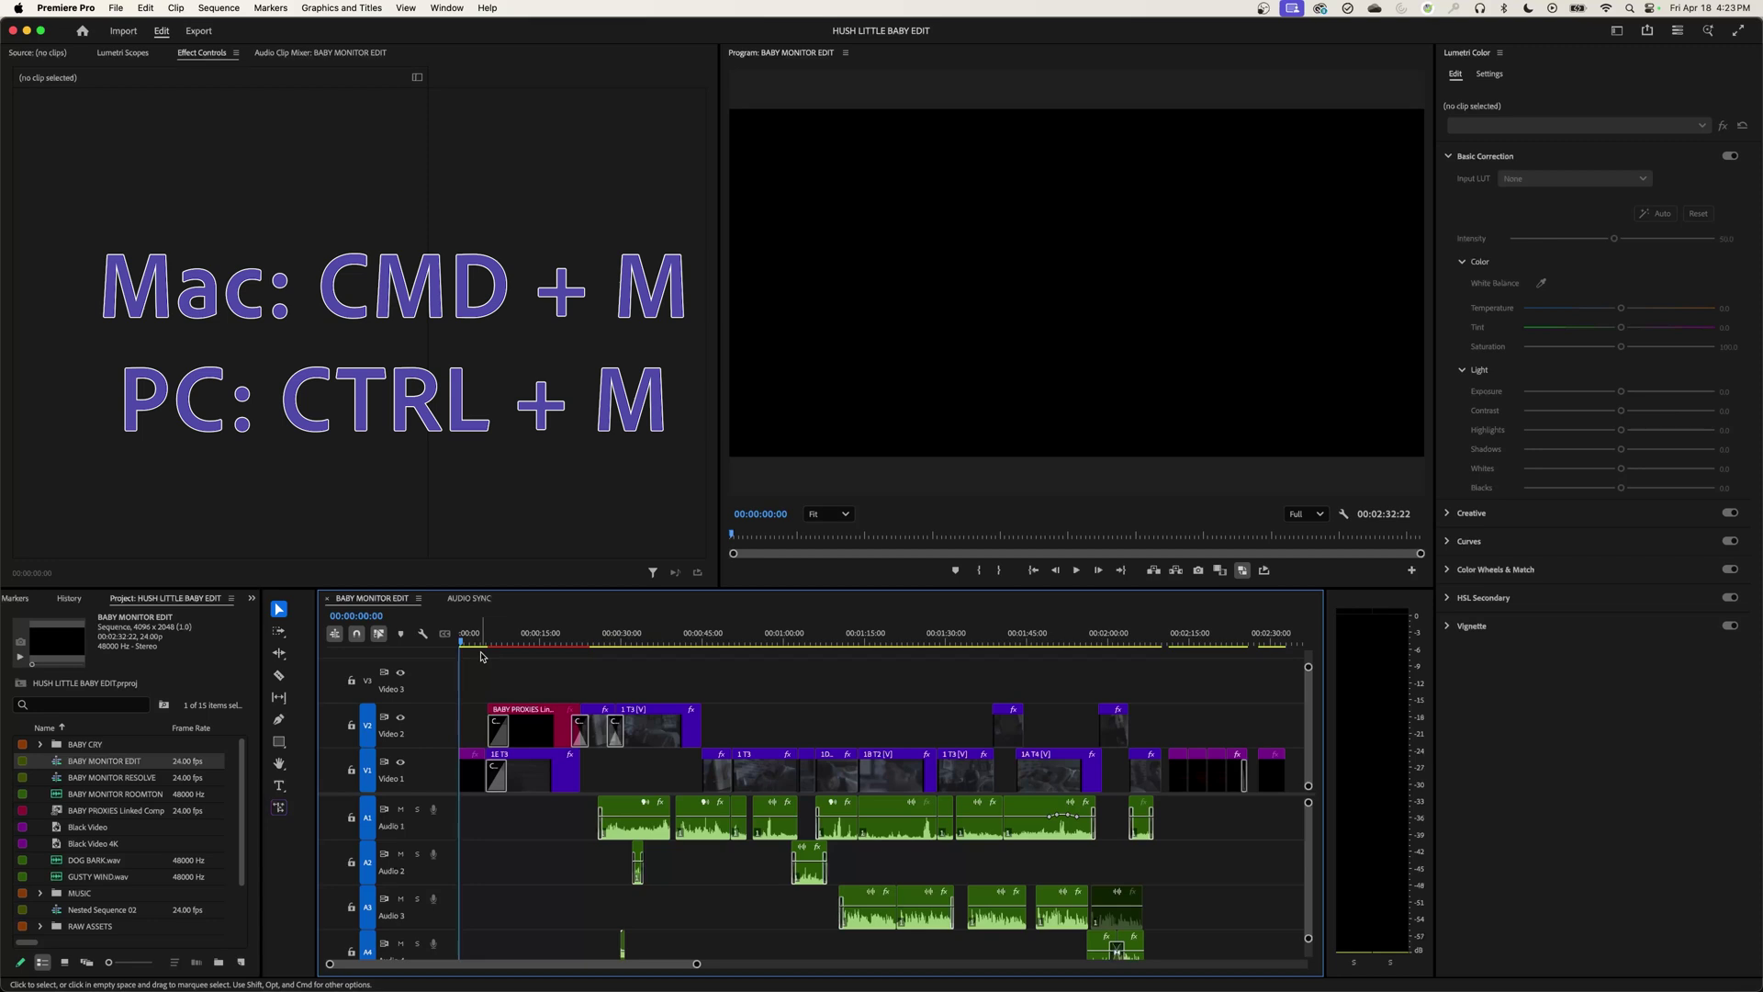
key("super+m")
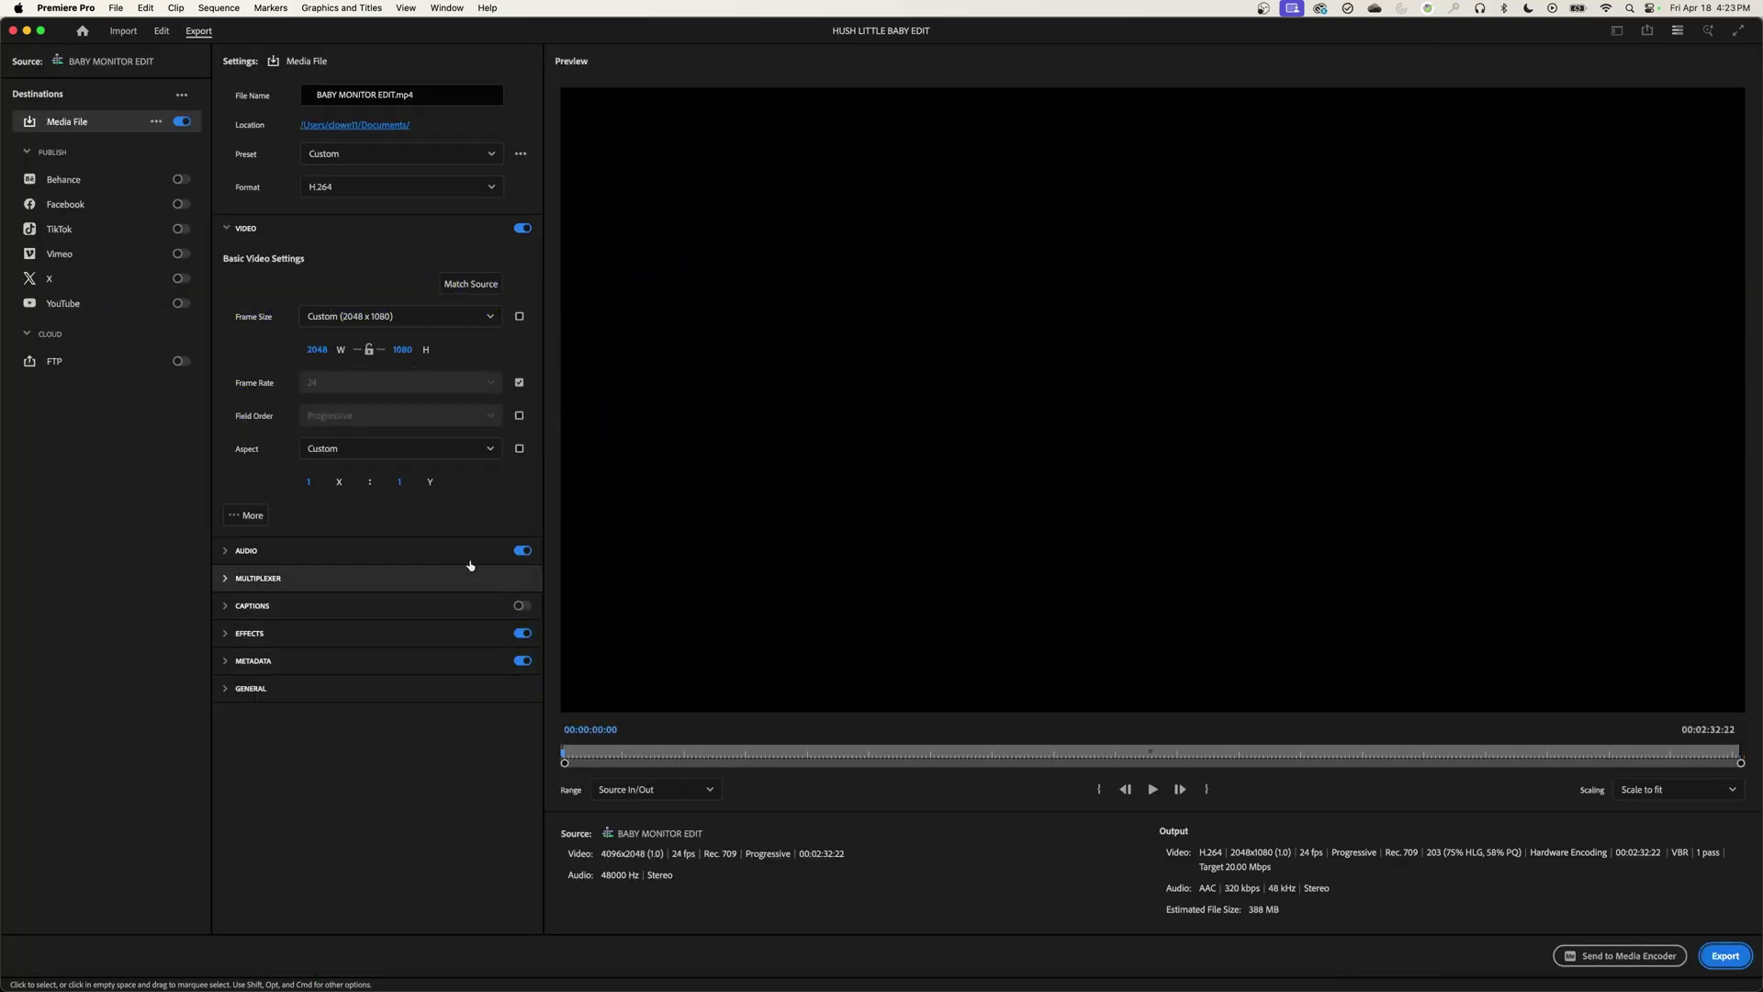
Step: Return to the editing workspace, reactivate the BABY MONITOR EDIT timeline and reopen its export settings
left_click(165, 32)
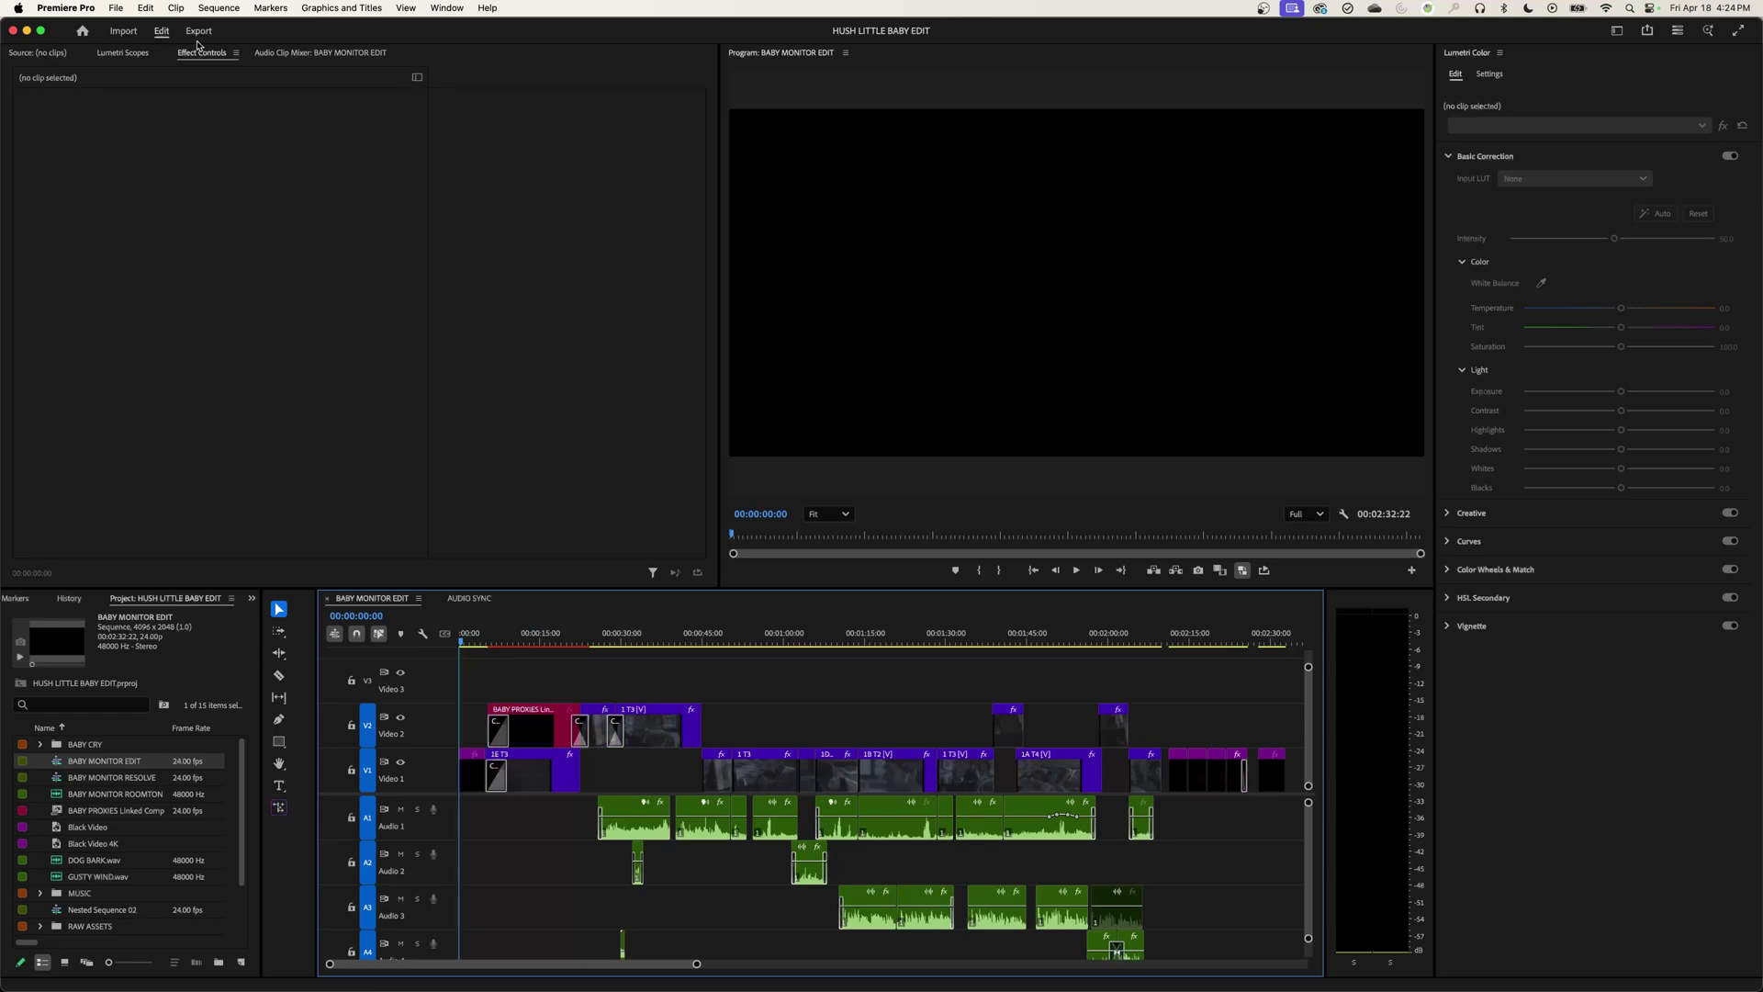
left_click(197, 32)
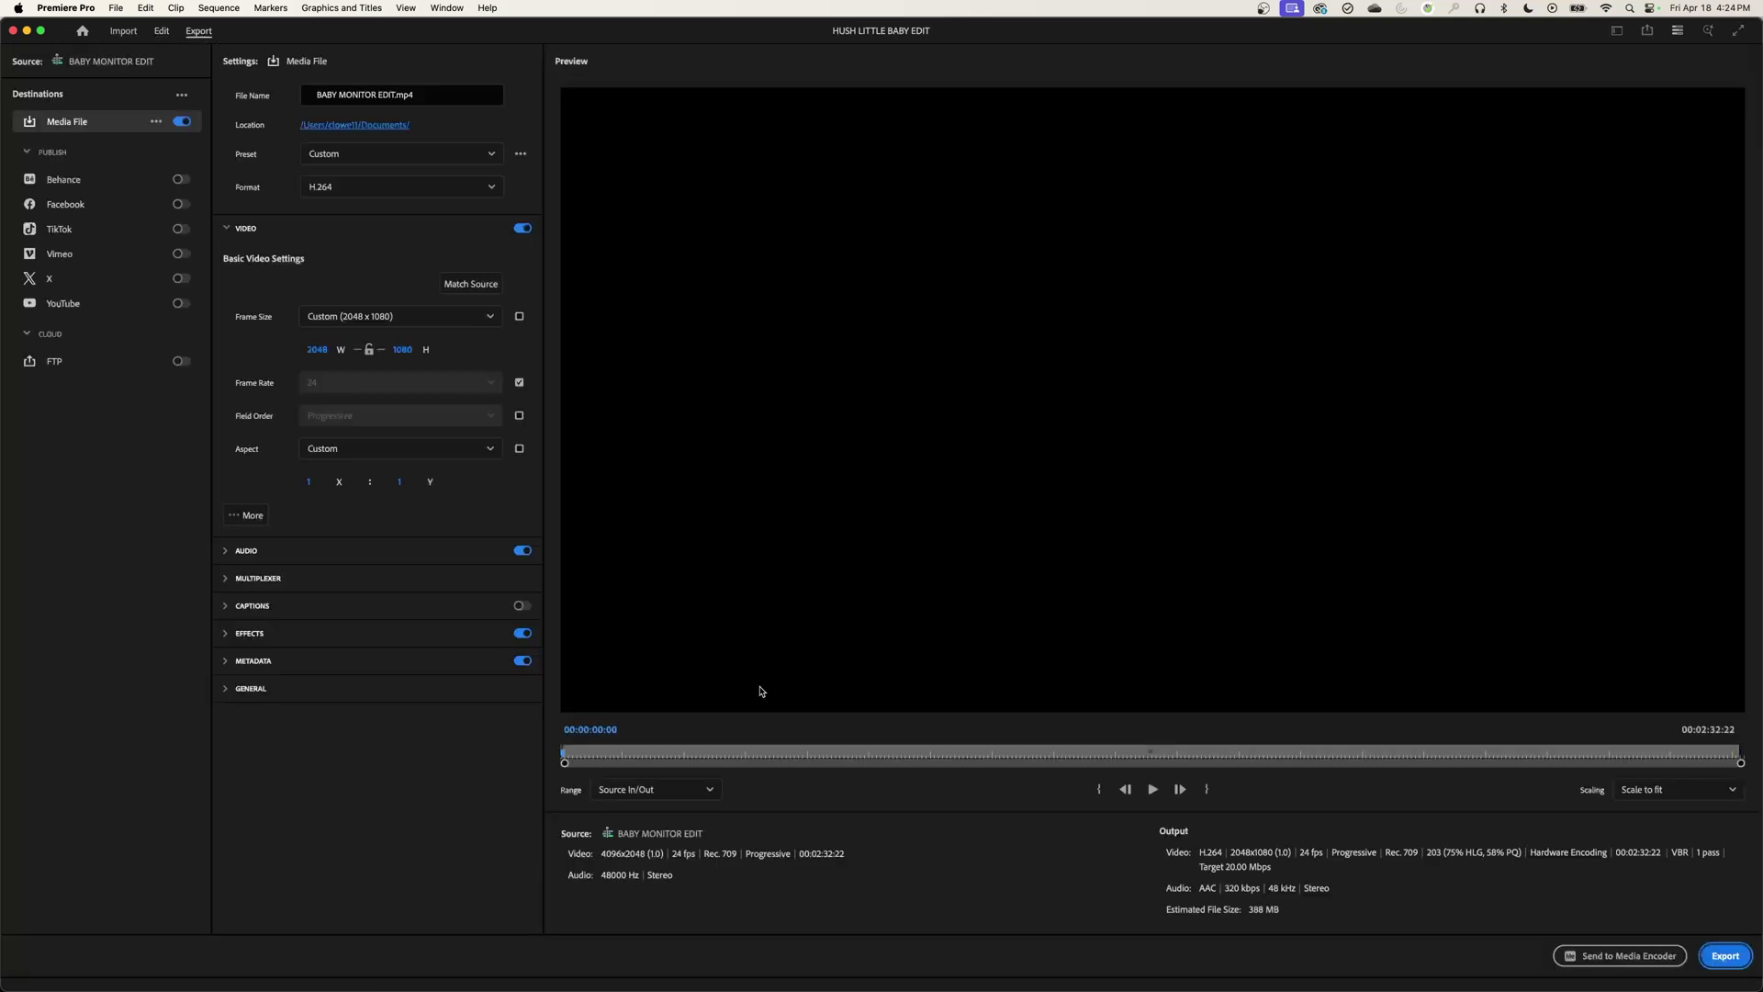
left_click(162, 33)
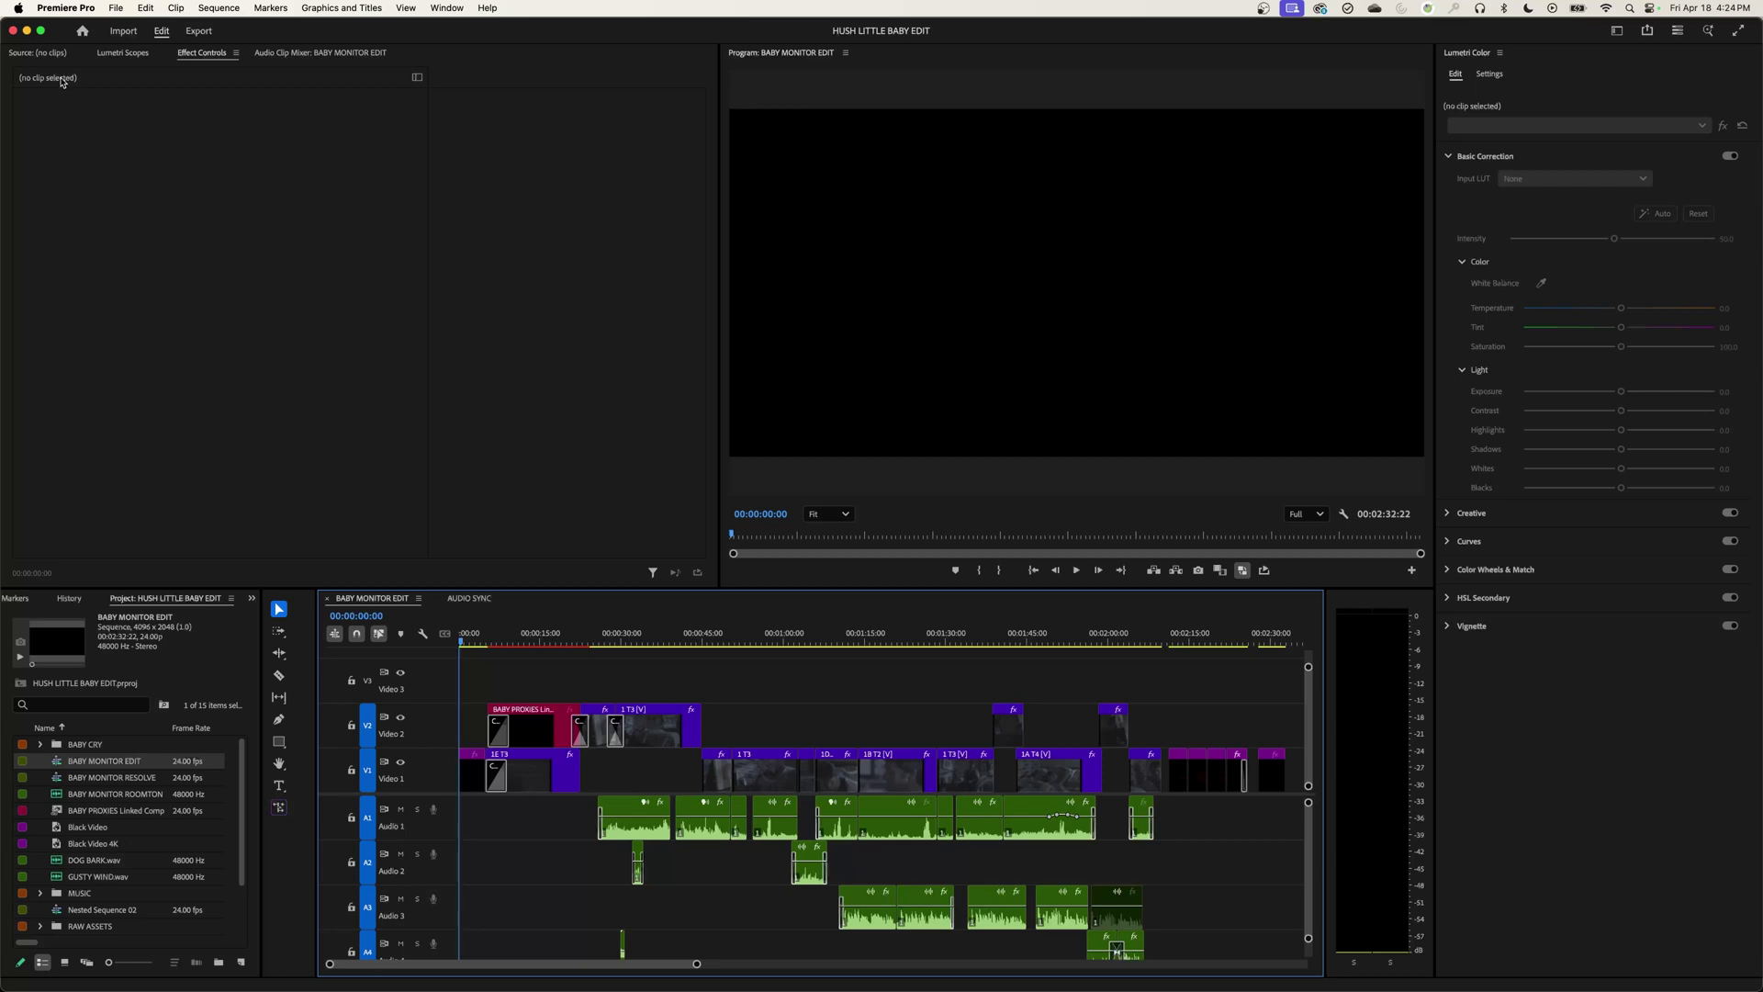
key("shift+2")
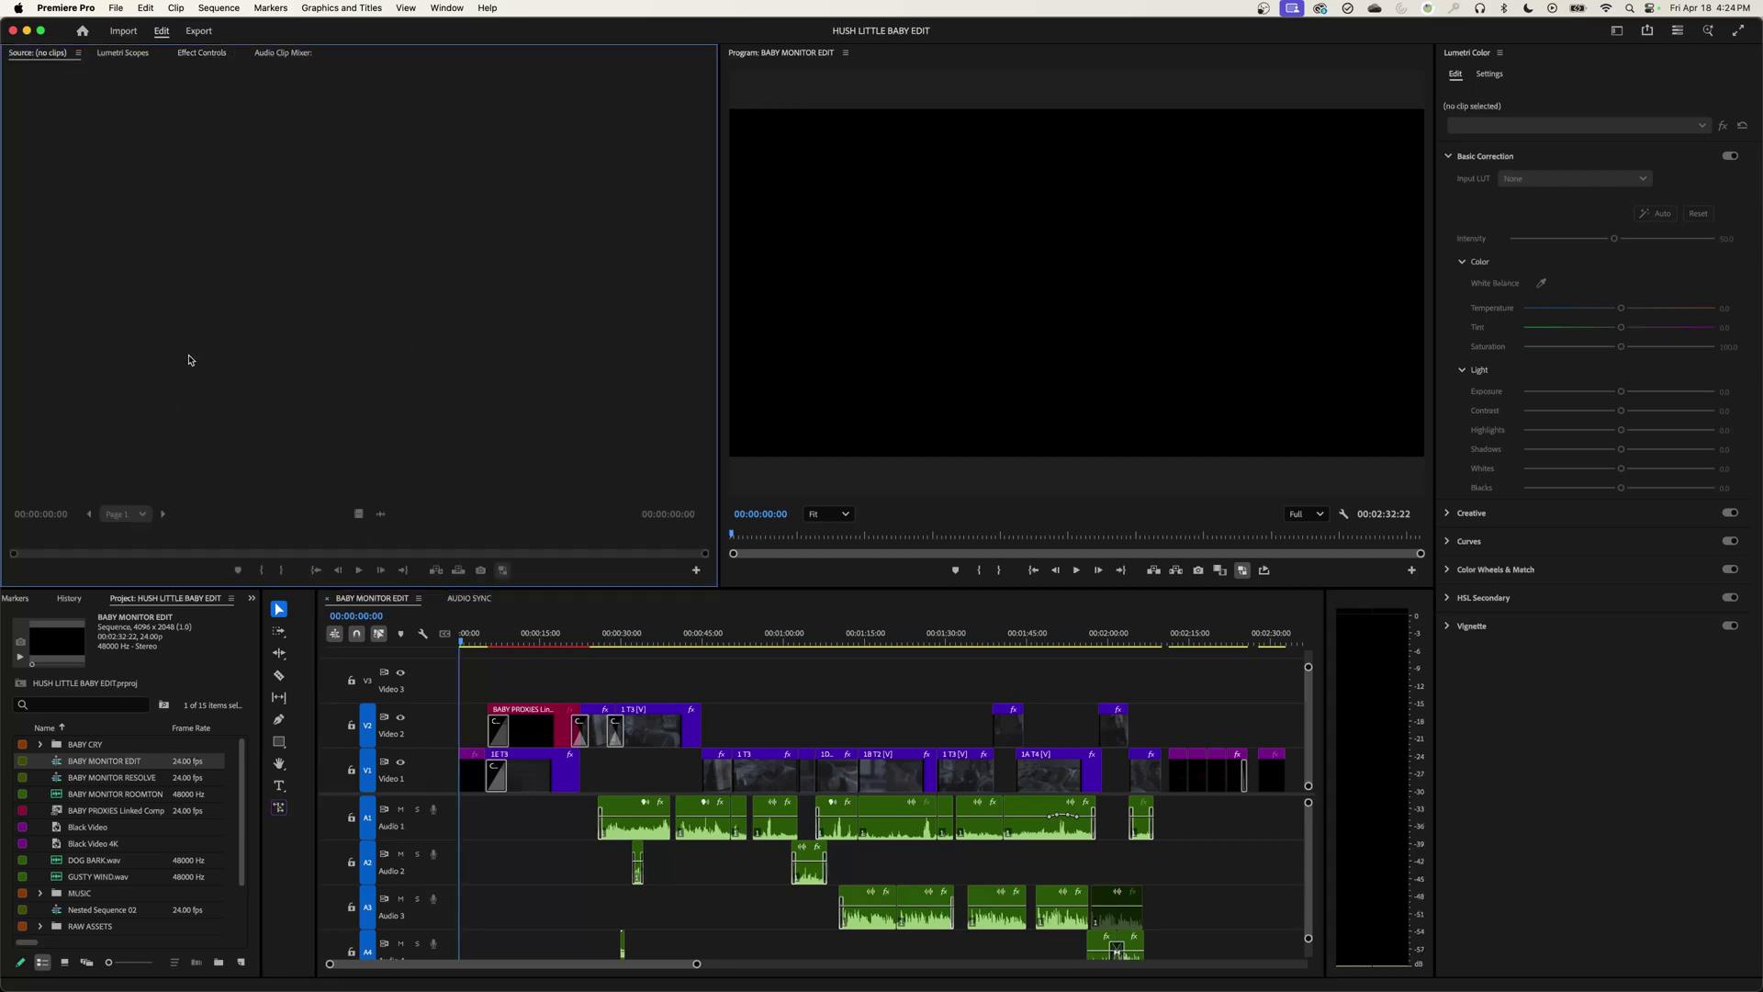
left_click(190, 680)
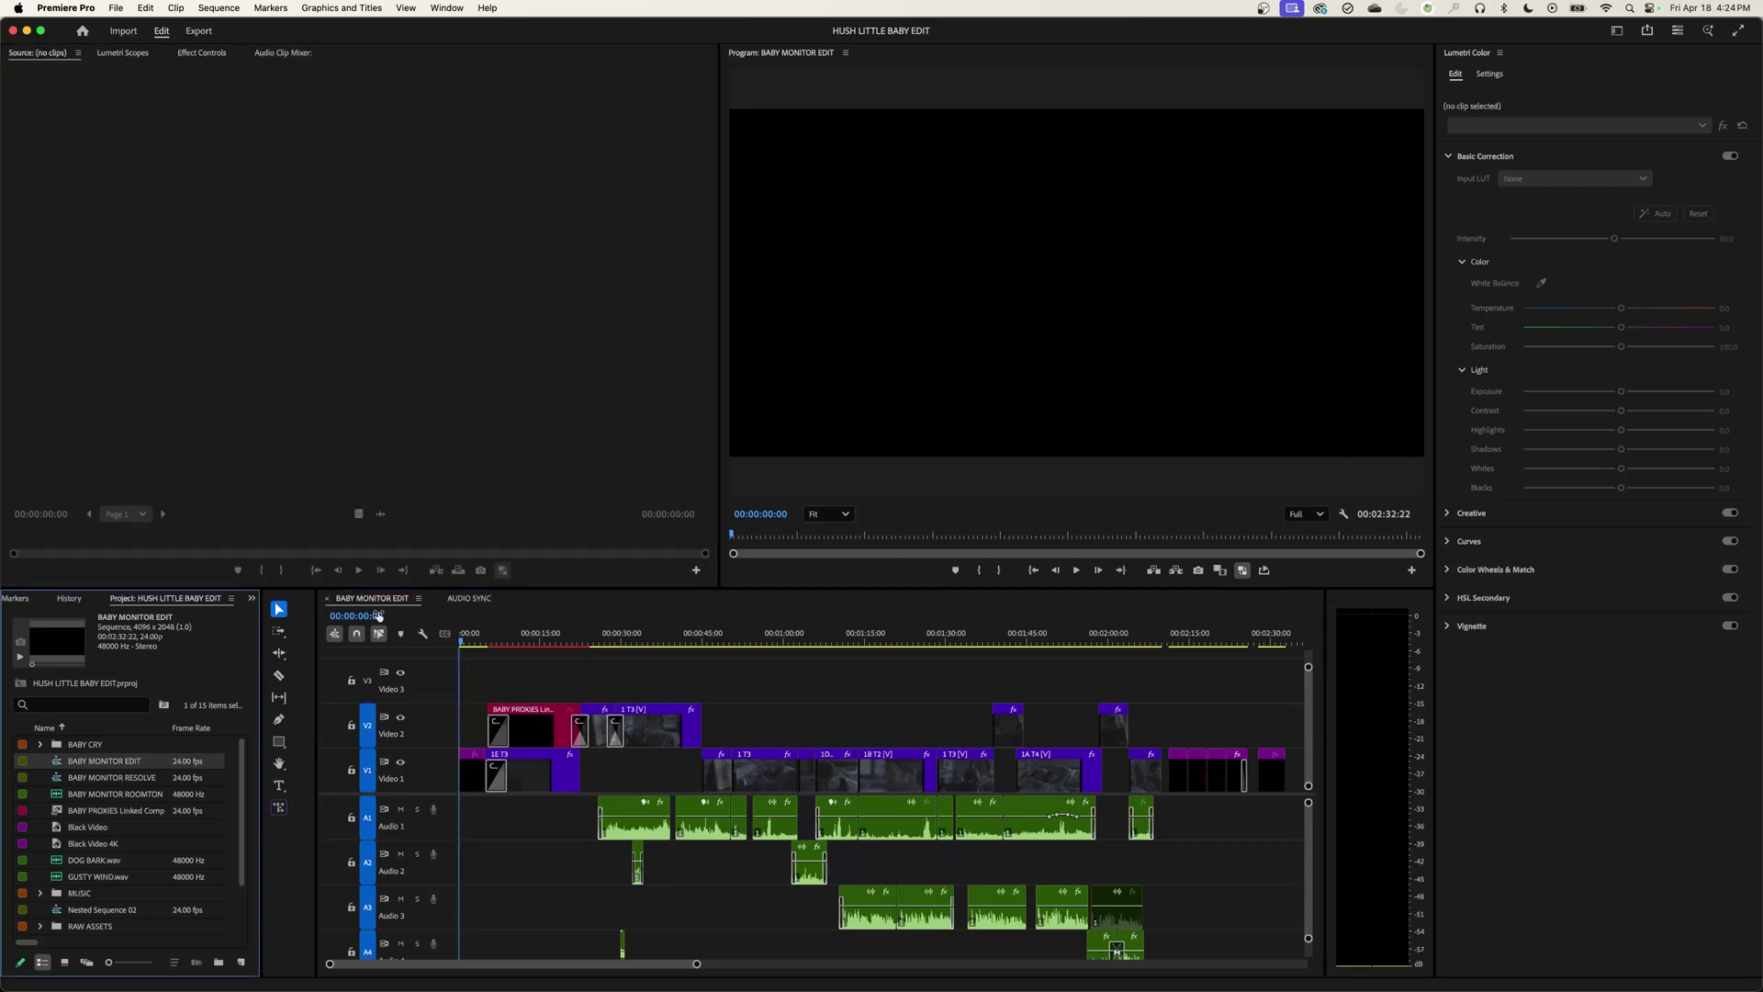
left_click(379, 613)
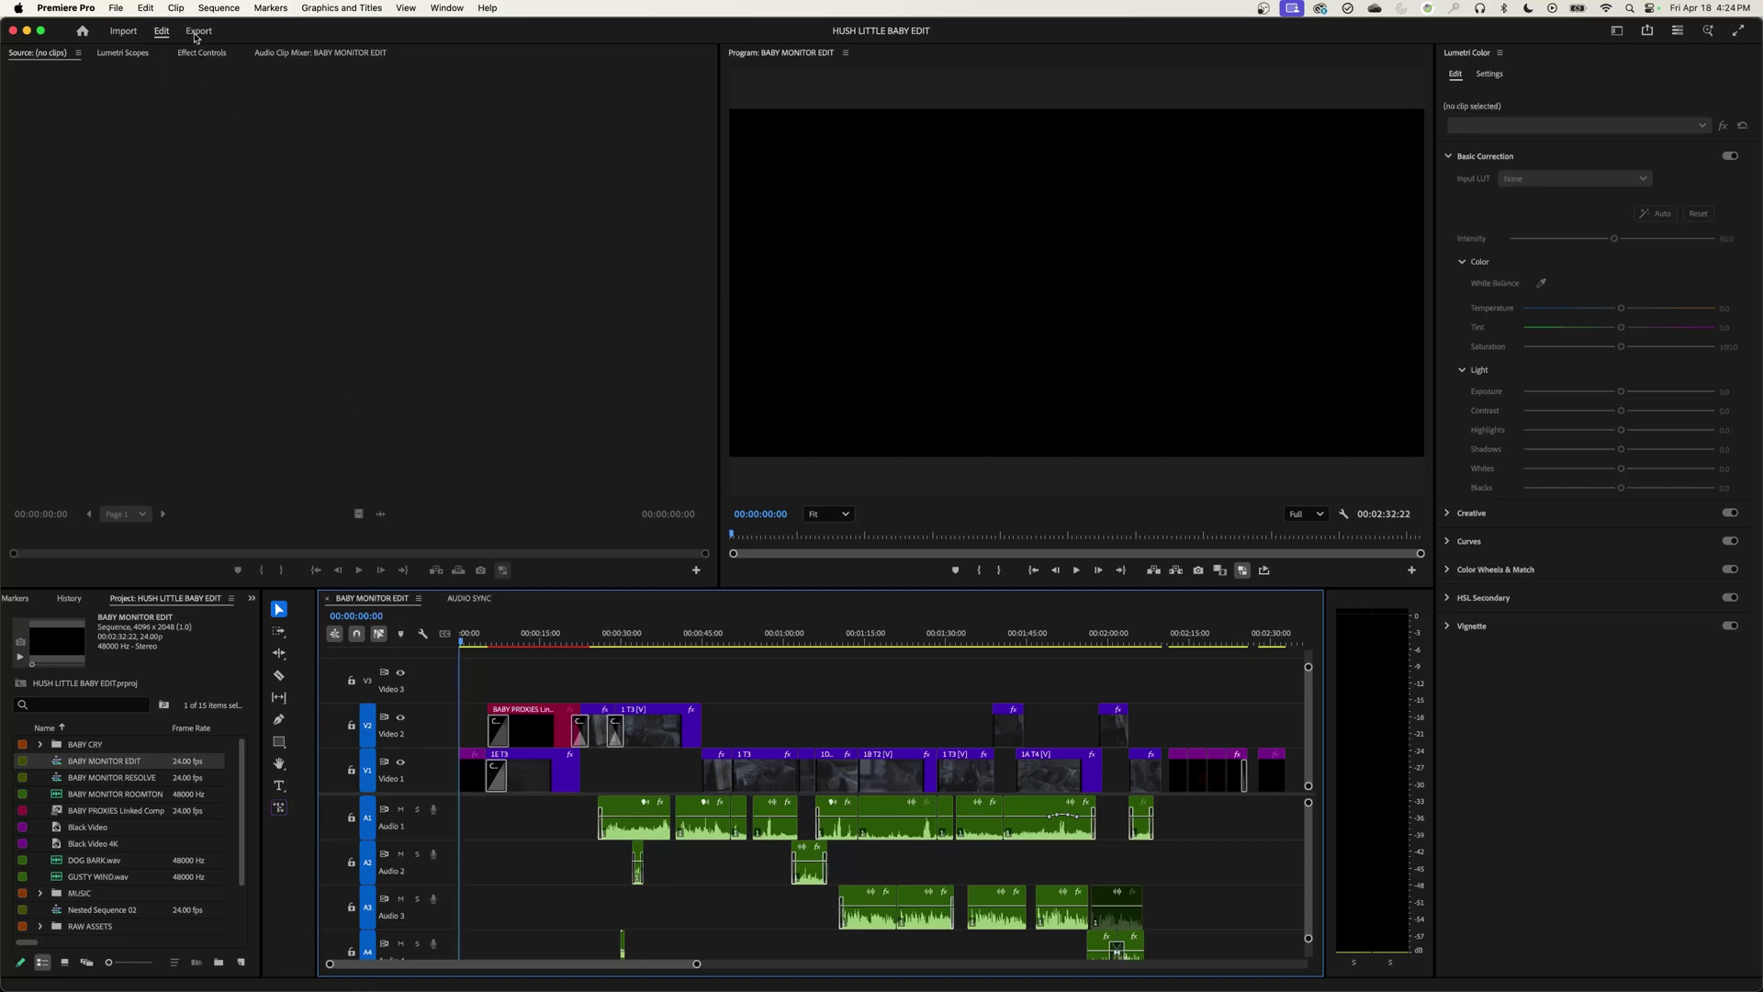
left_click(199, 31)
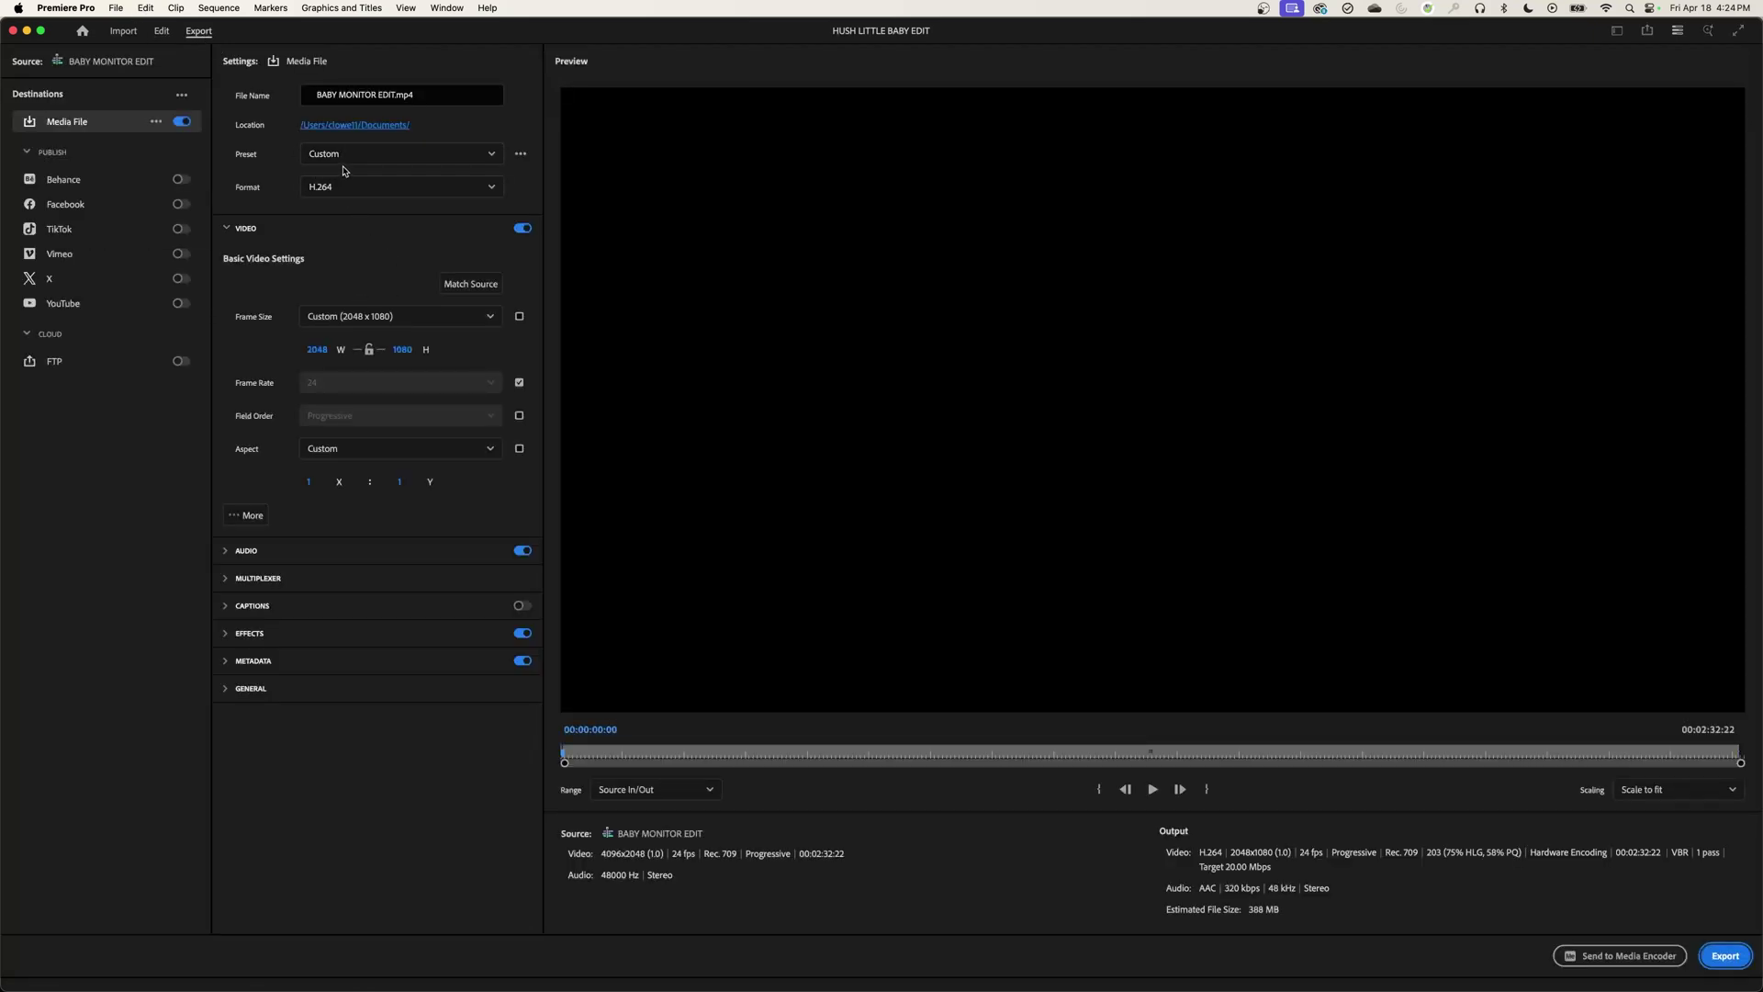
Step: Name the export file HUSH LITTLE BABY 4K MASTER
left_click(321, 91)
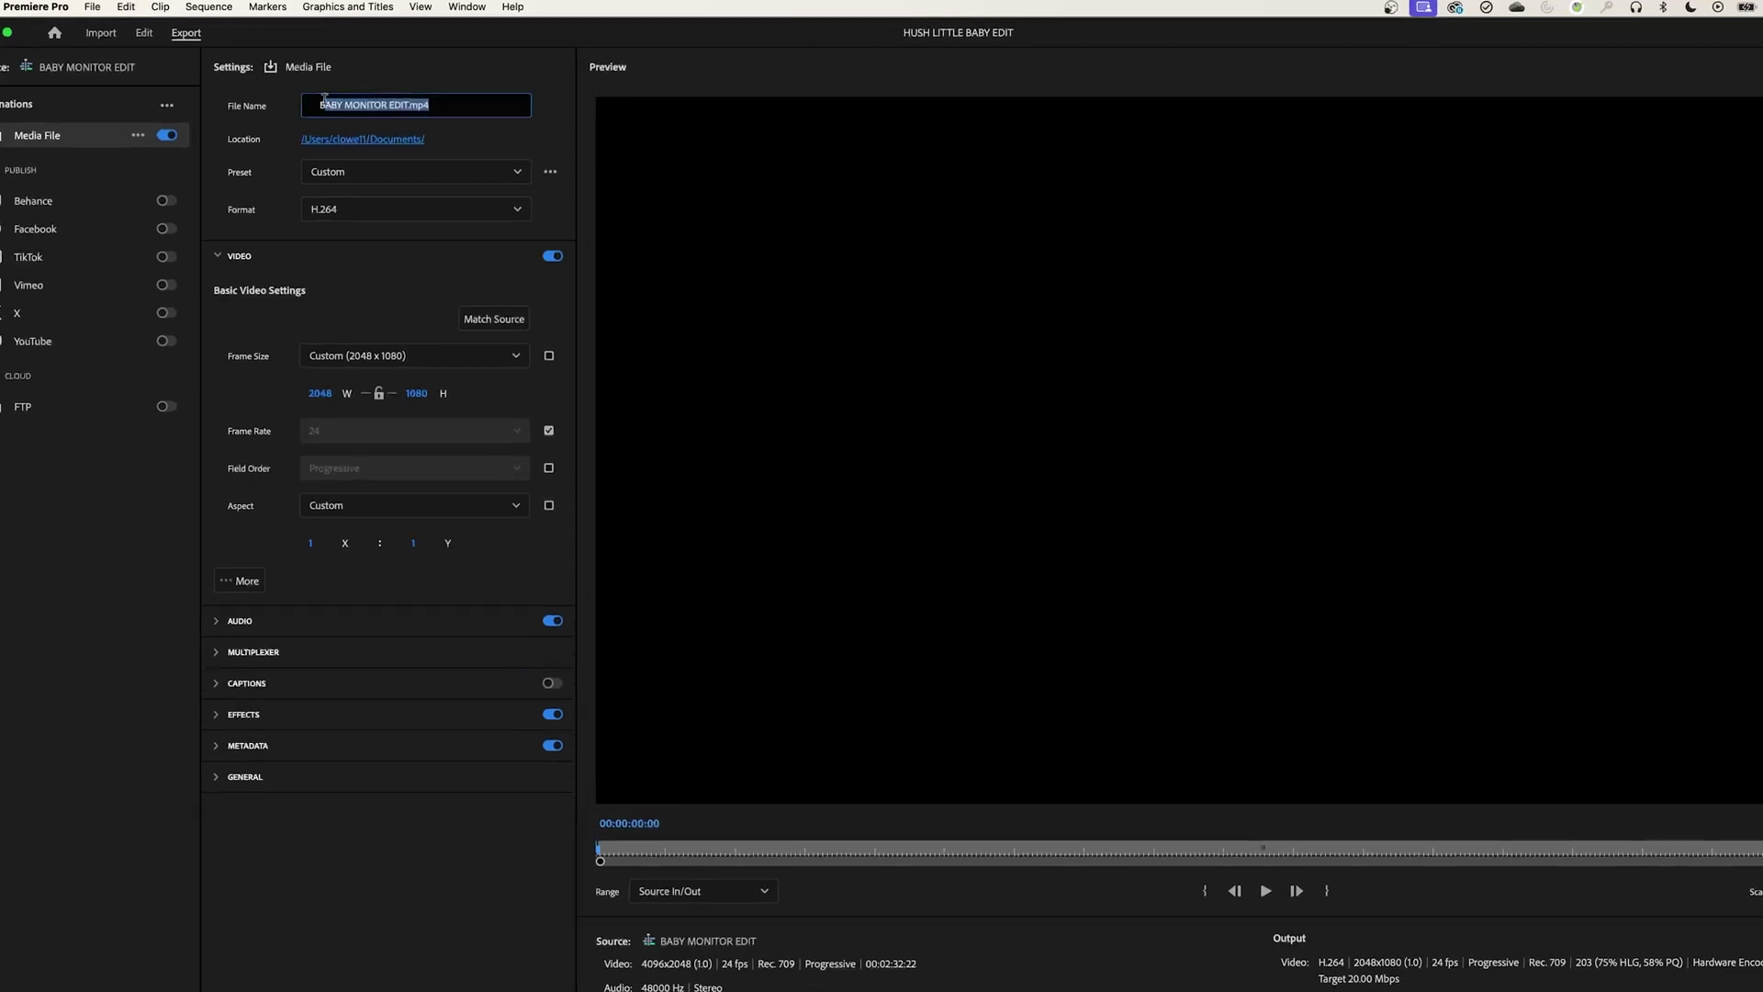
type("H")
type("USH LITTLE")
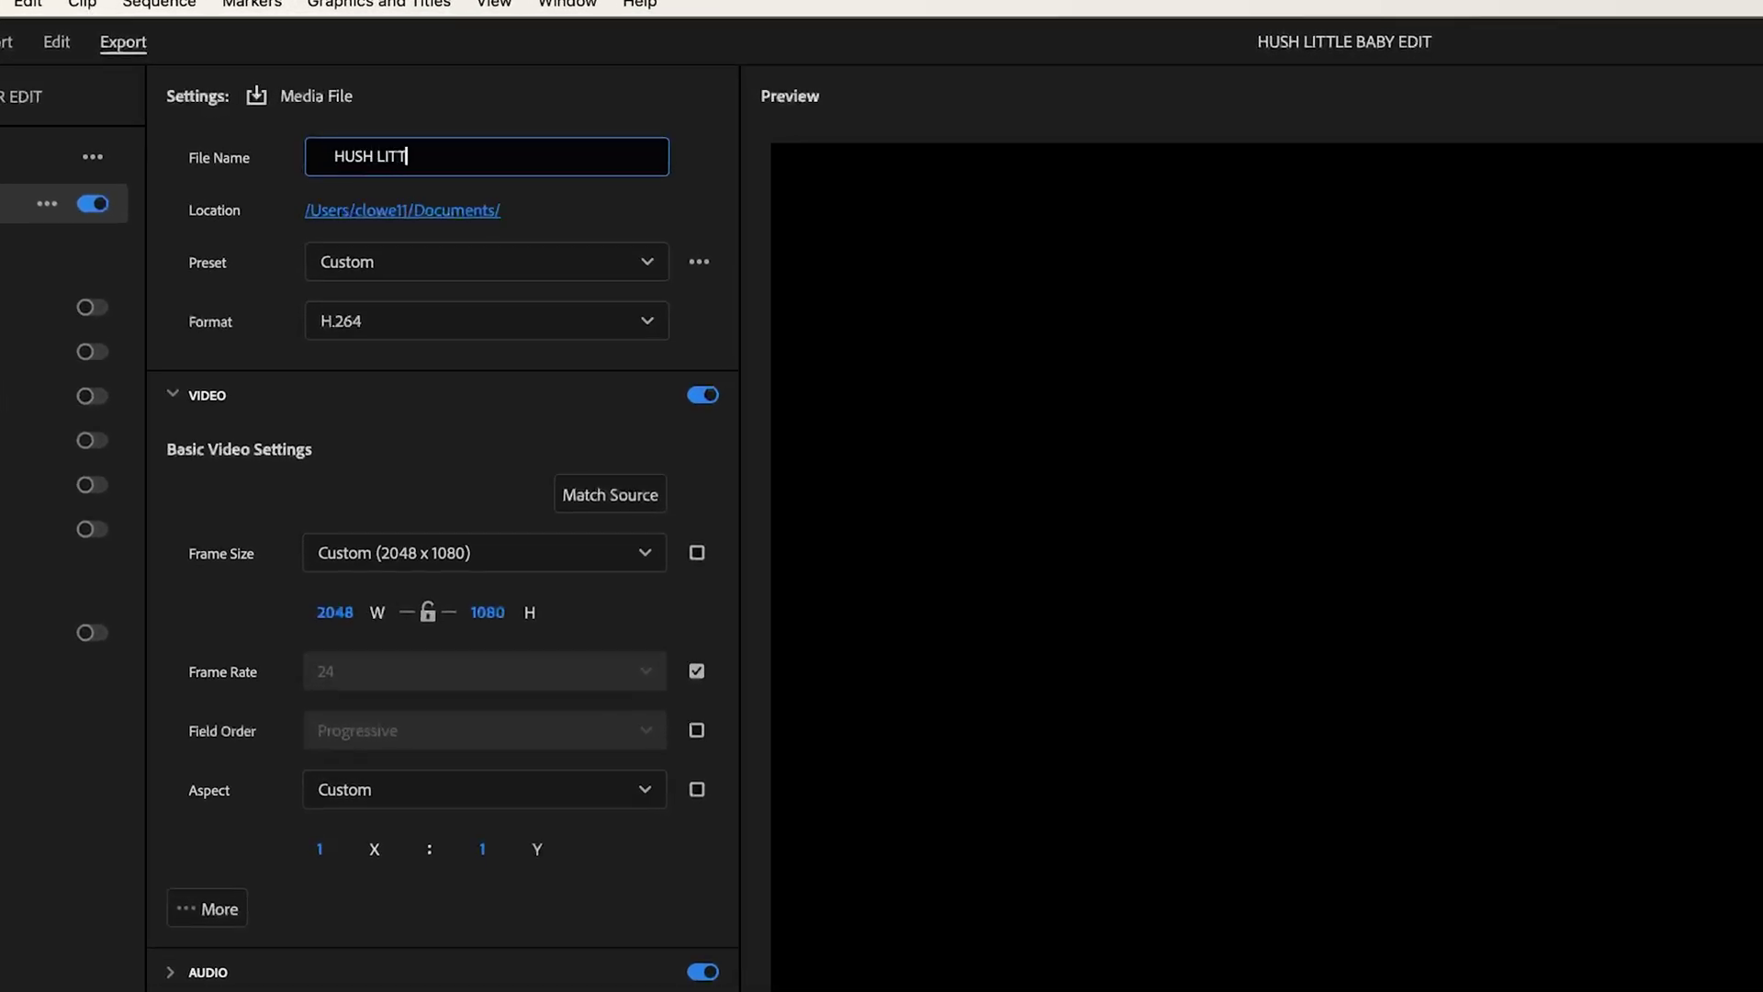
type(" BABY 4K MASTER")
Step: Set the export location to a new folder named FINAL EXPORTS inside the HUSH LITTLE BABY PRODUCTION folder
left_click(411, 213)
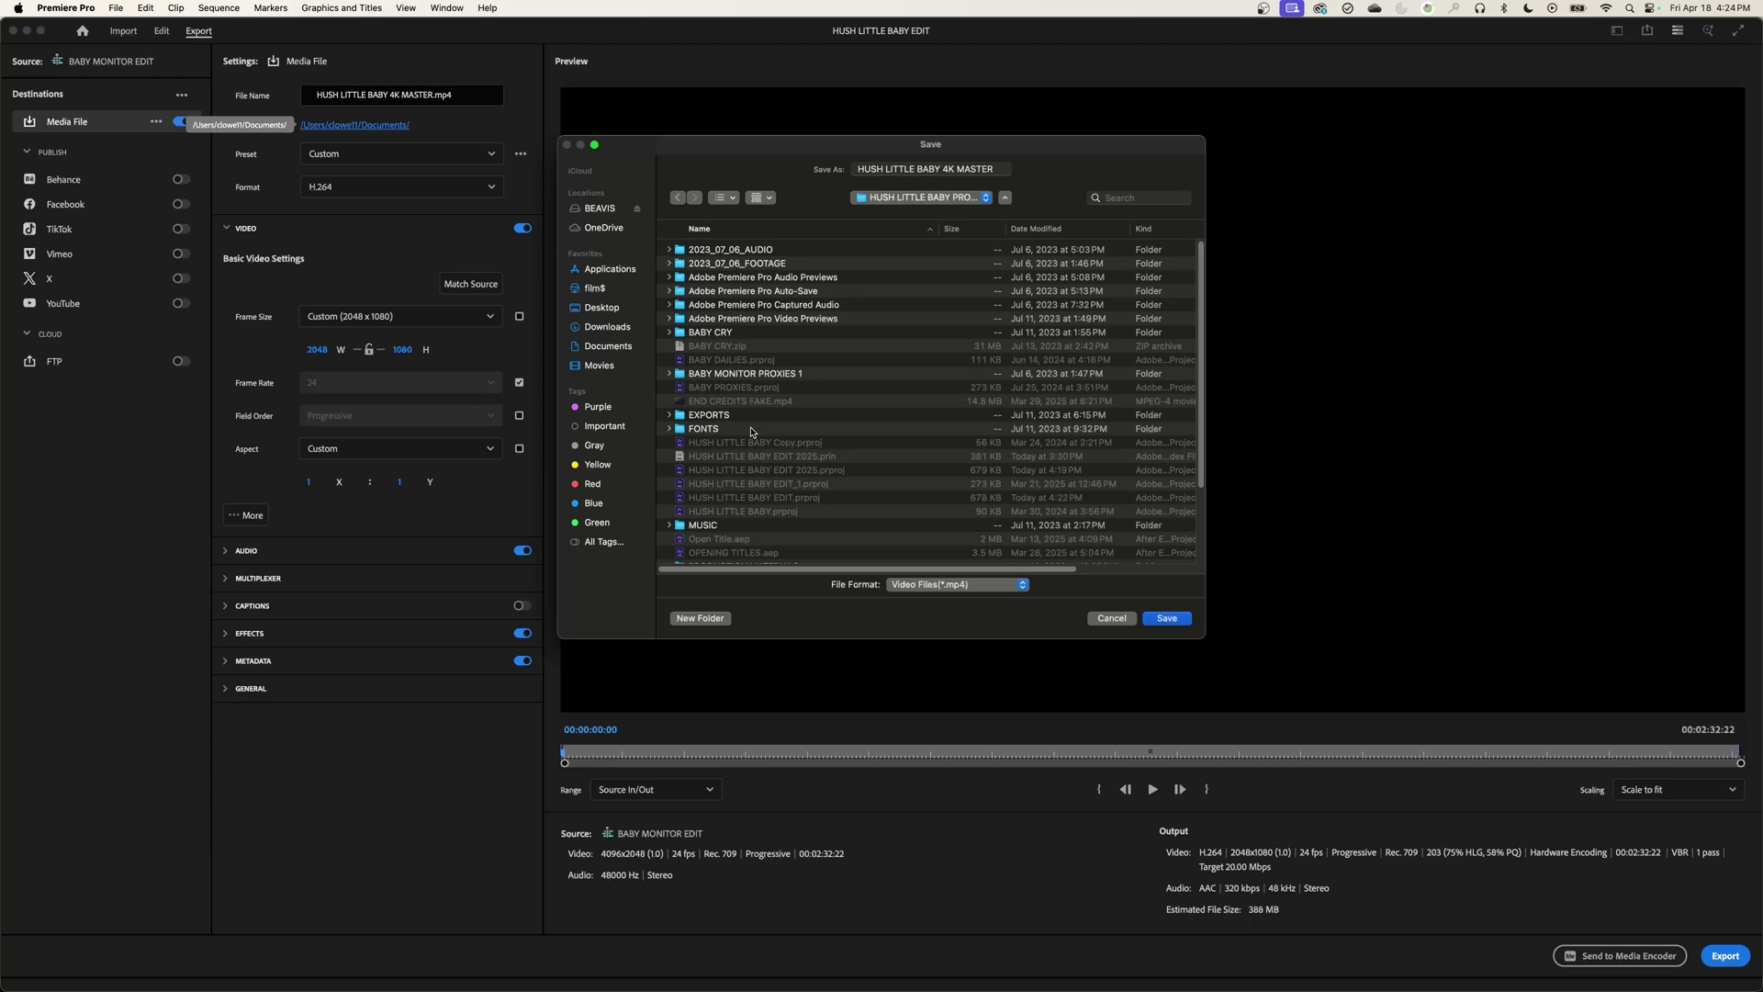
left_click_drag(1206, 637, 1343, 860)
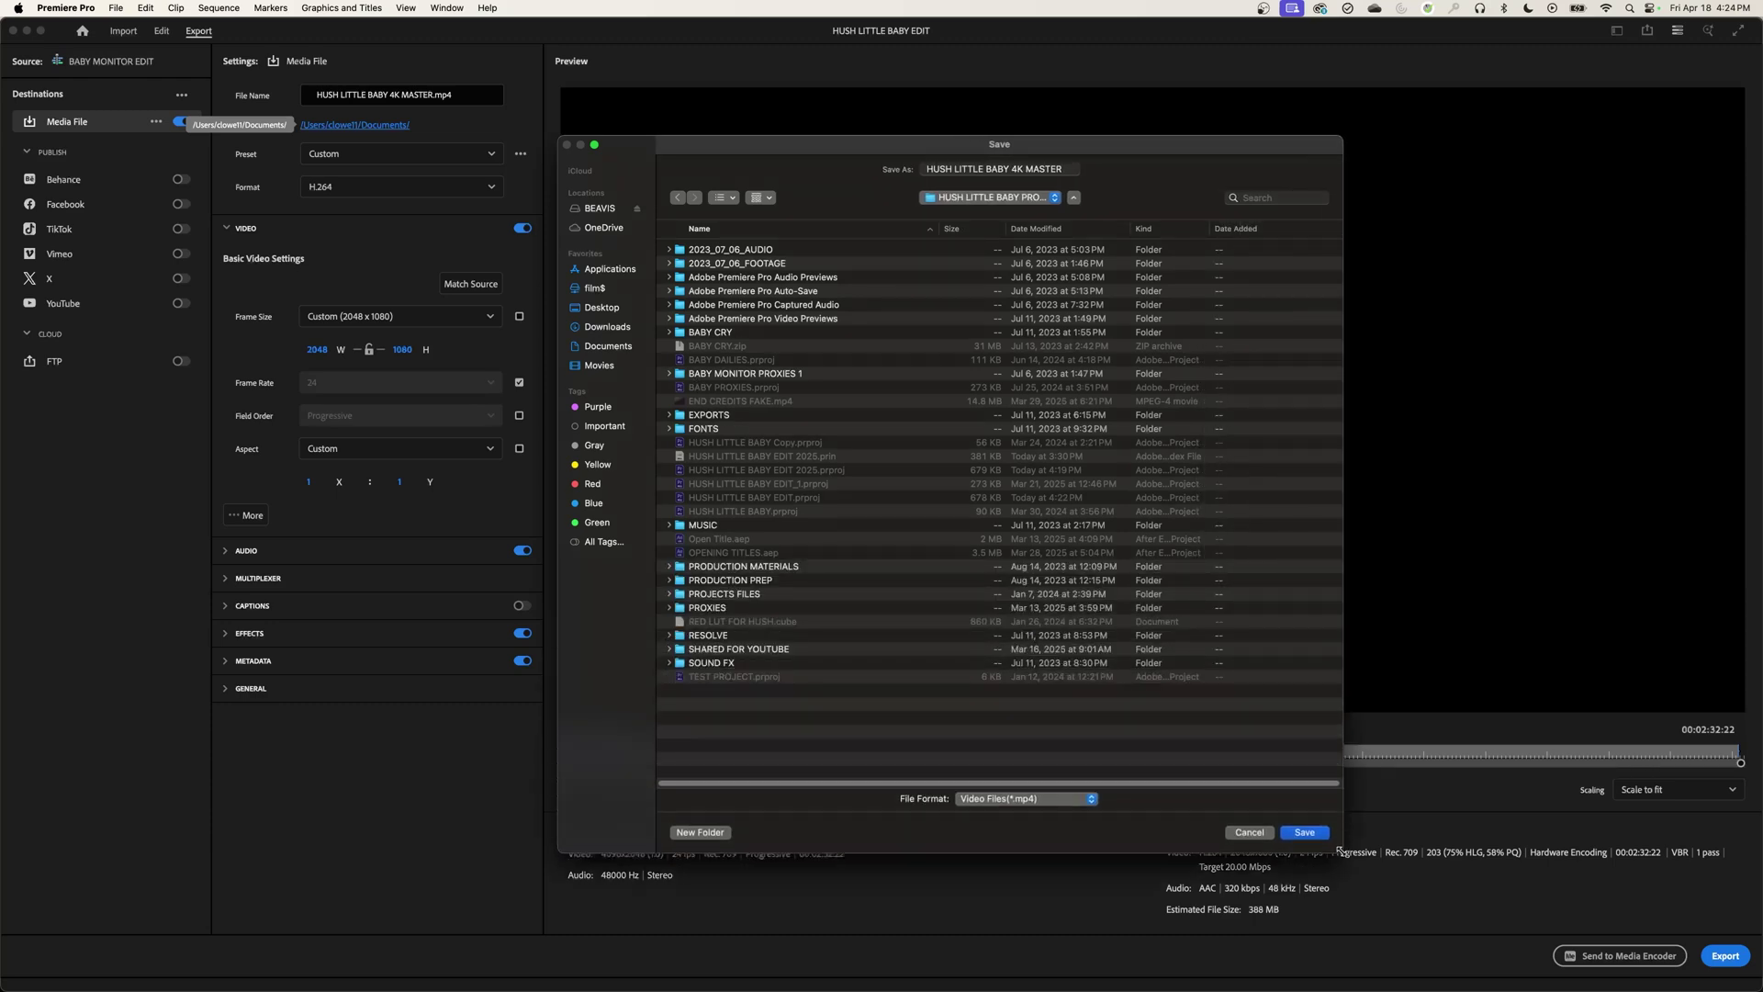
left_click(703, 415)
left_click(722, 693)
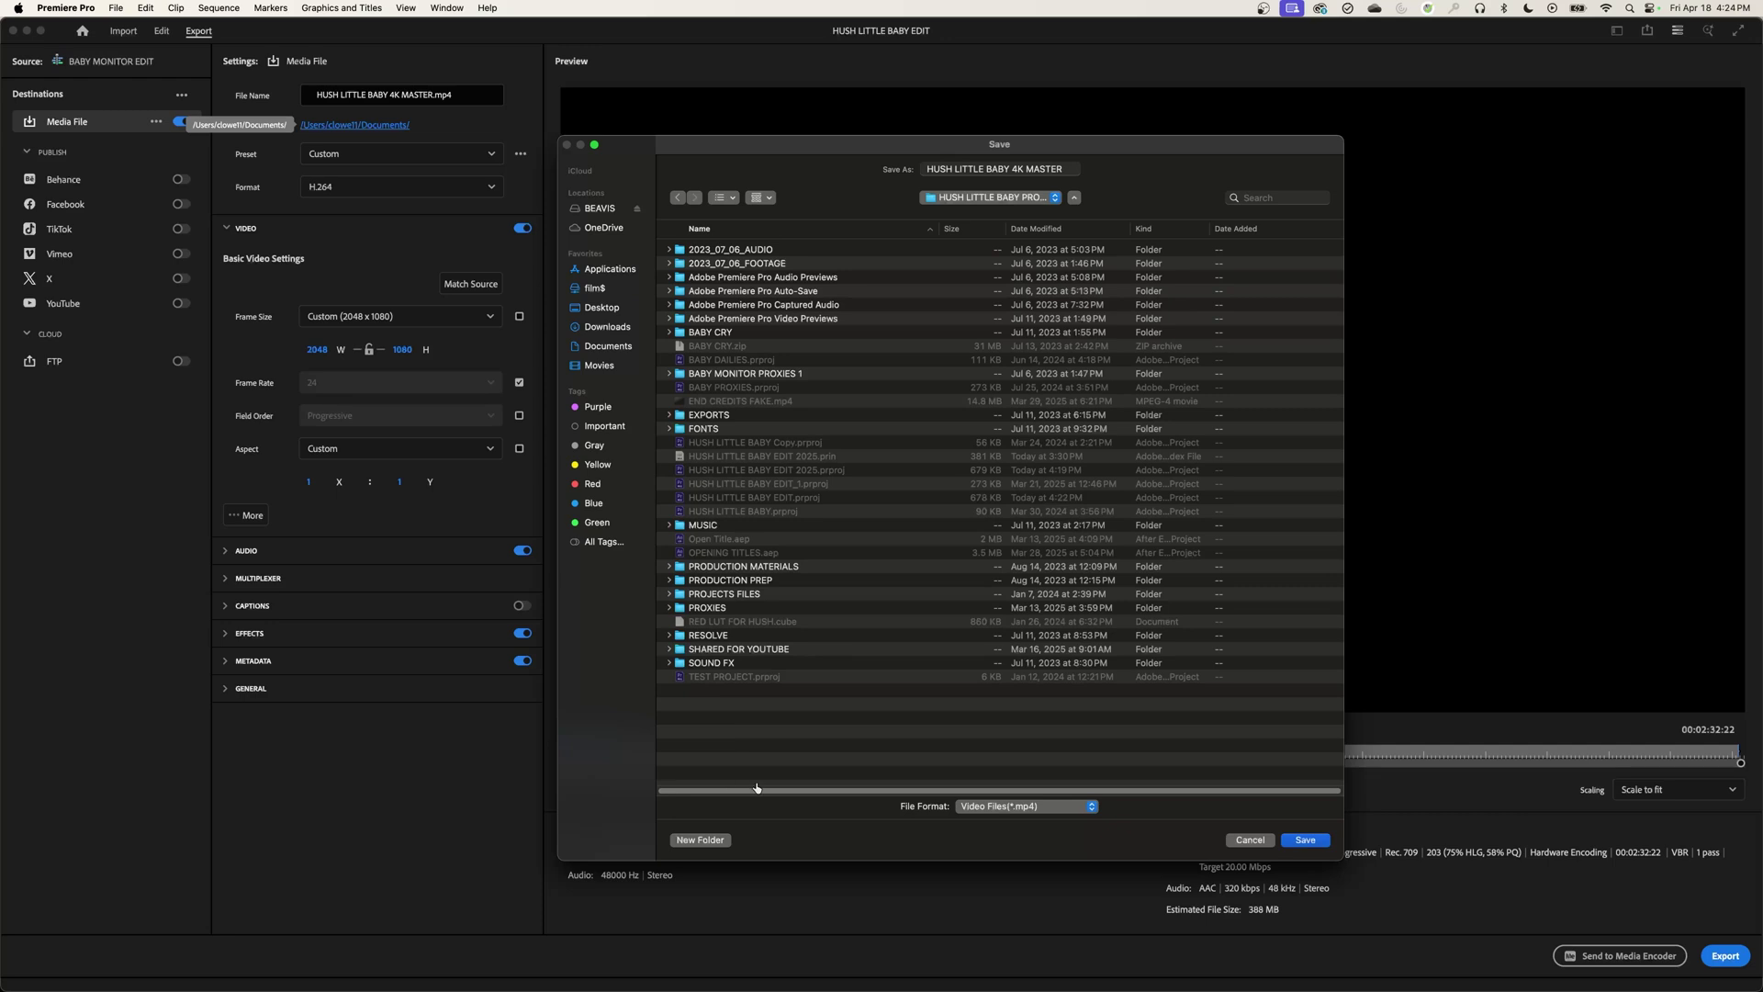
left_click(700, 839)
type("FINAL EXPORTS")
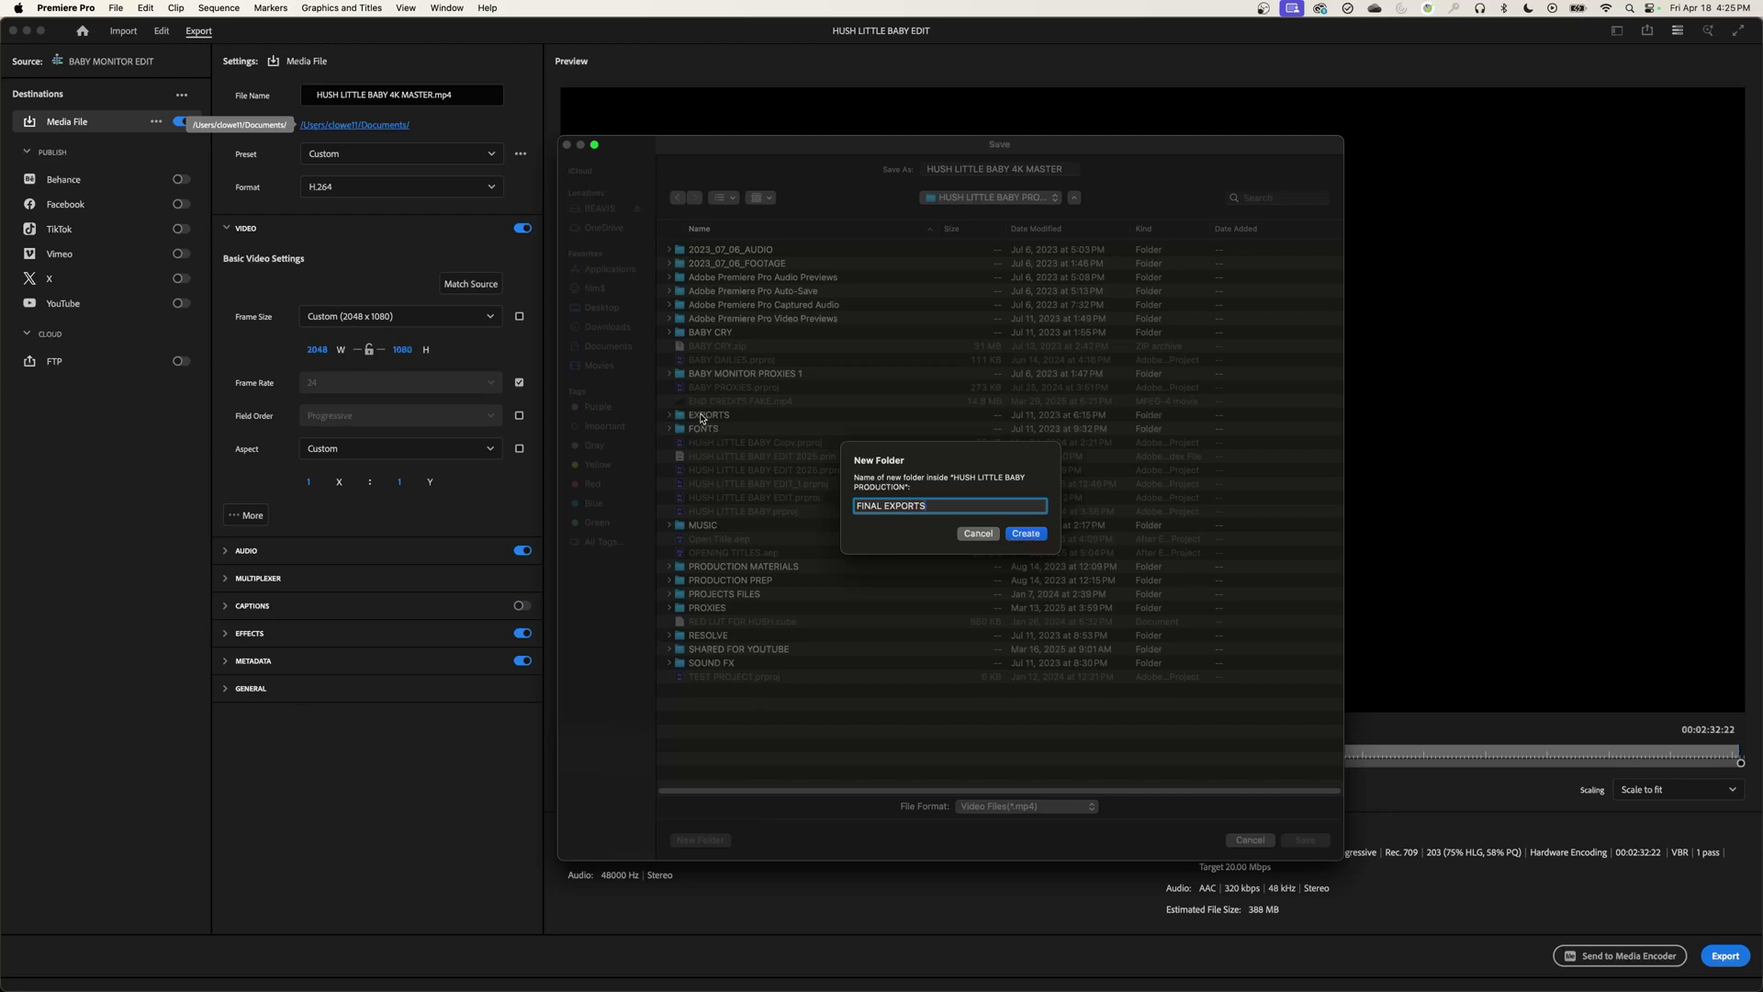
left_click(1027, 536)
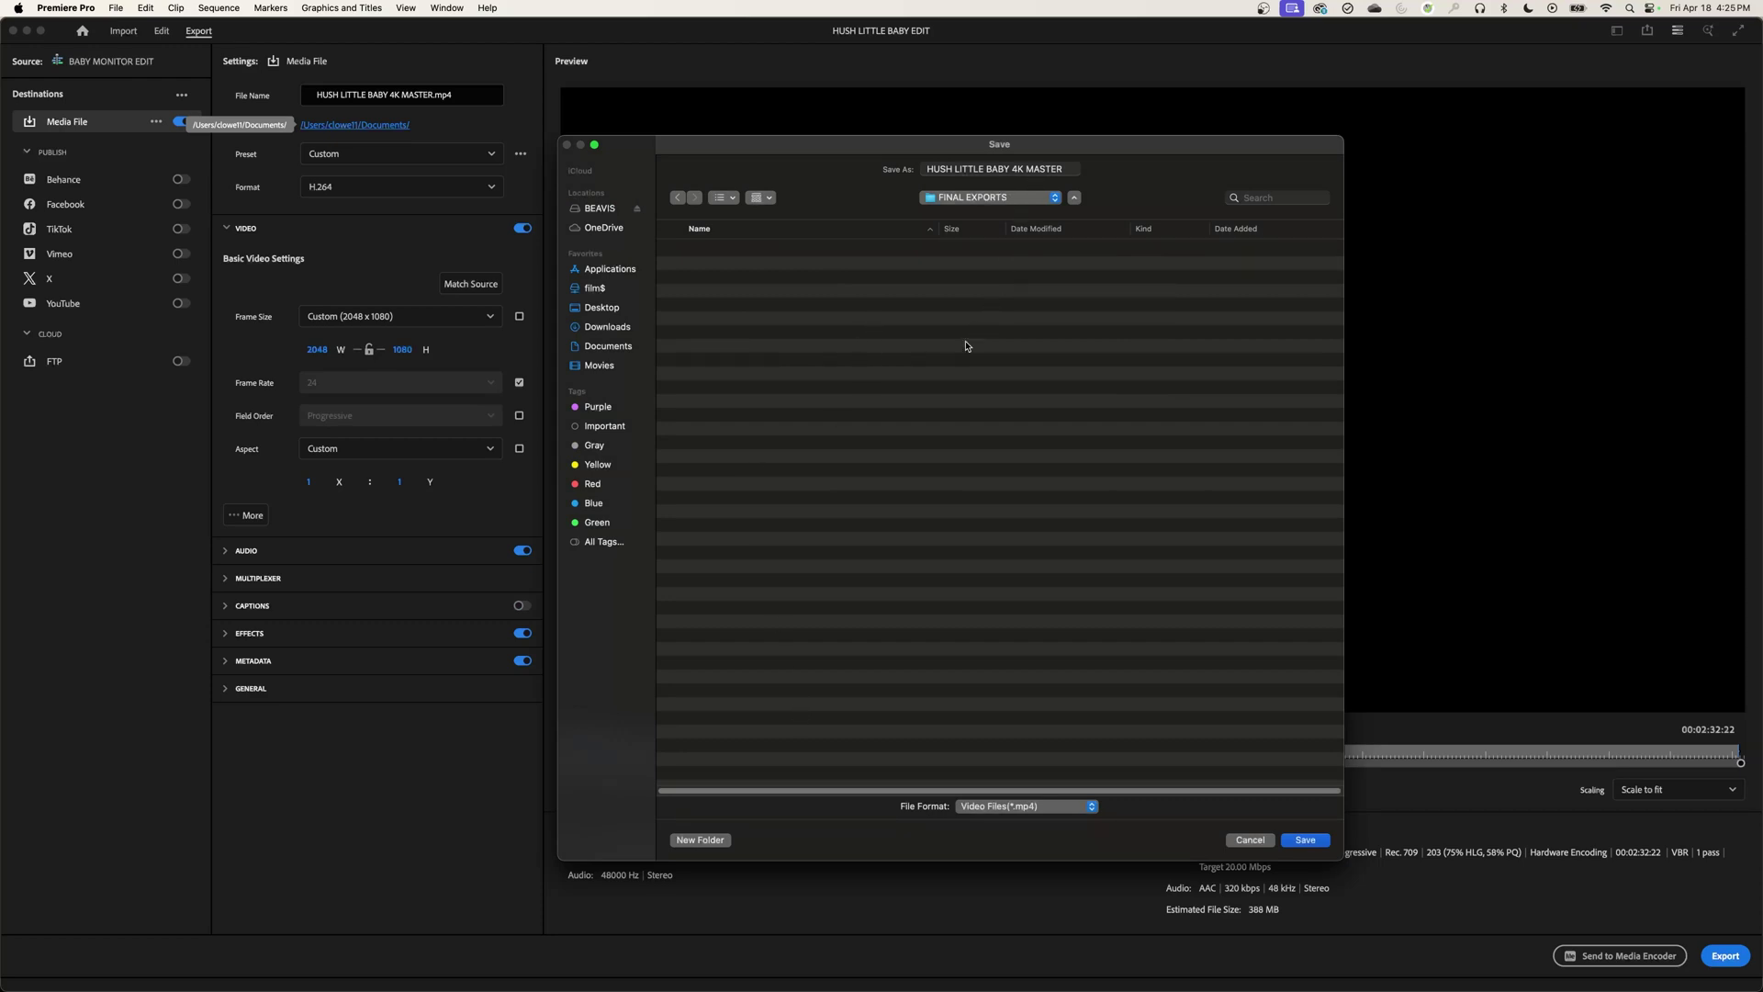
left_click(1306, 840)
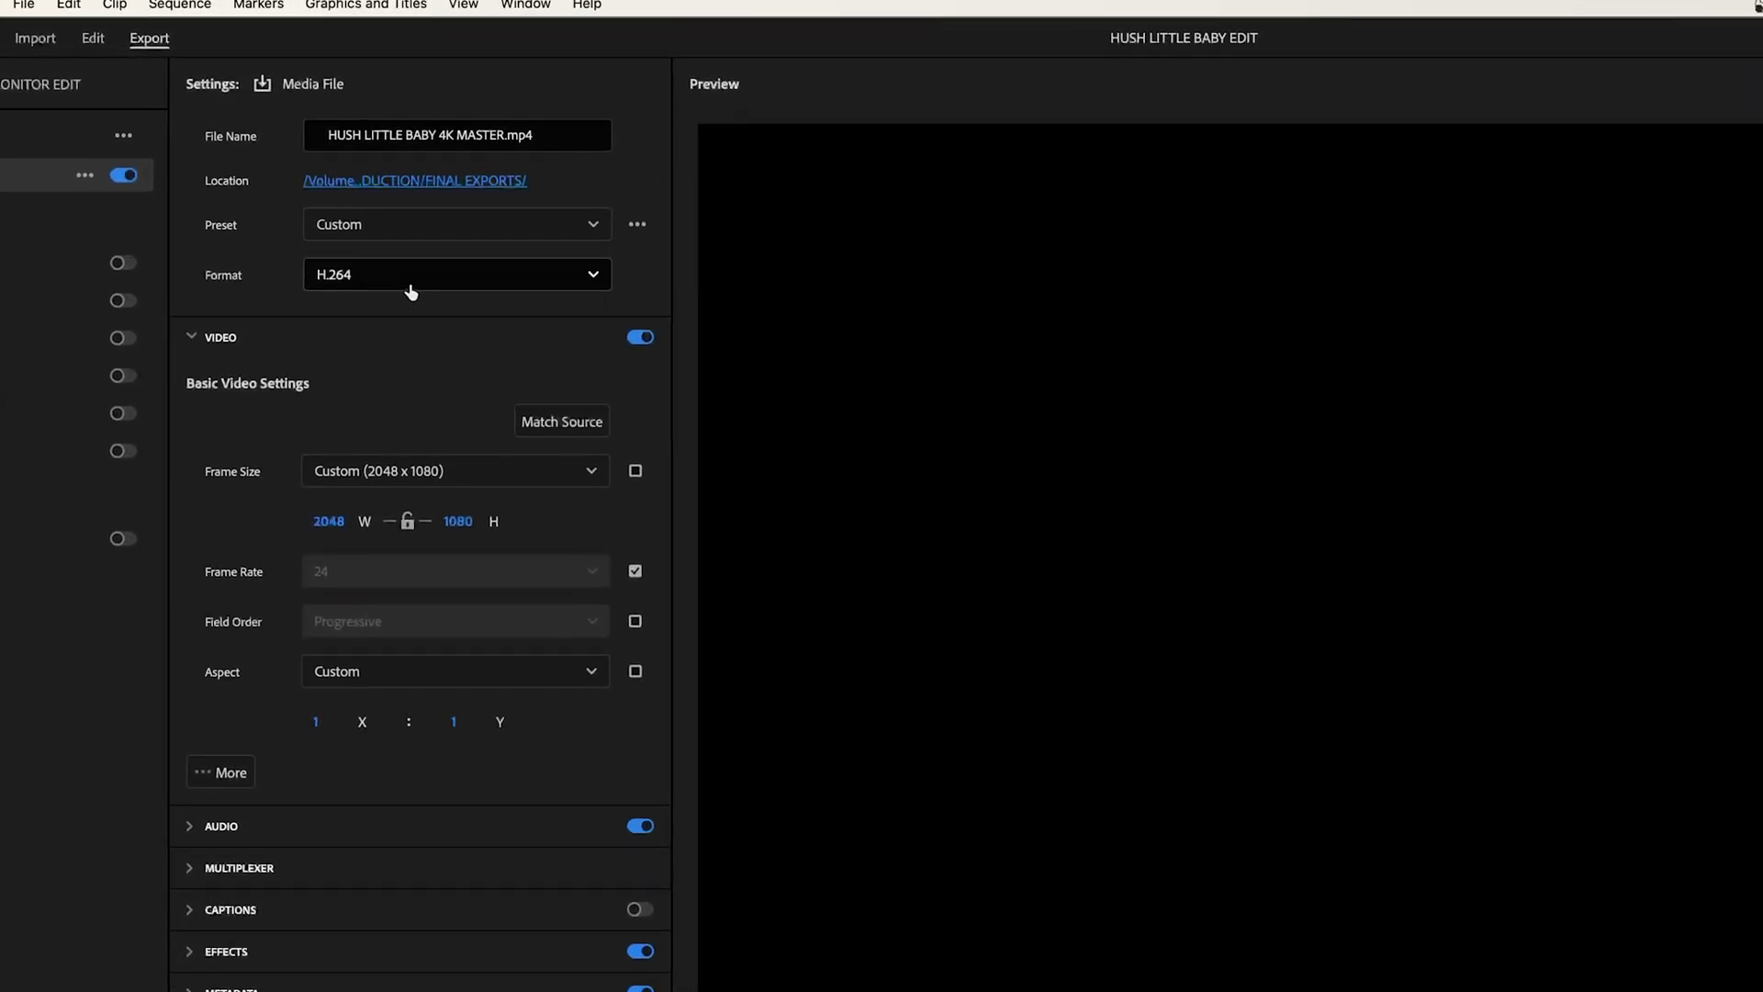
Step: Set the export format to QuickTime
left_click(408, 284)
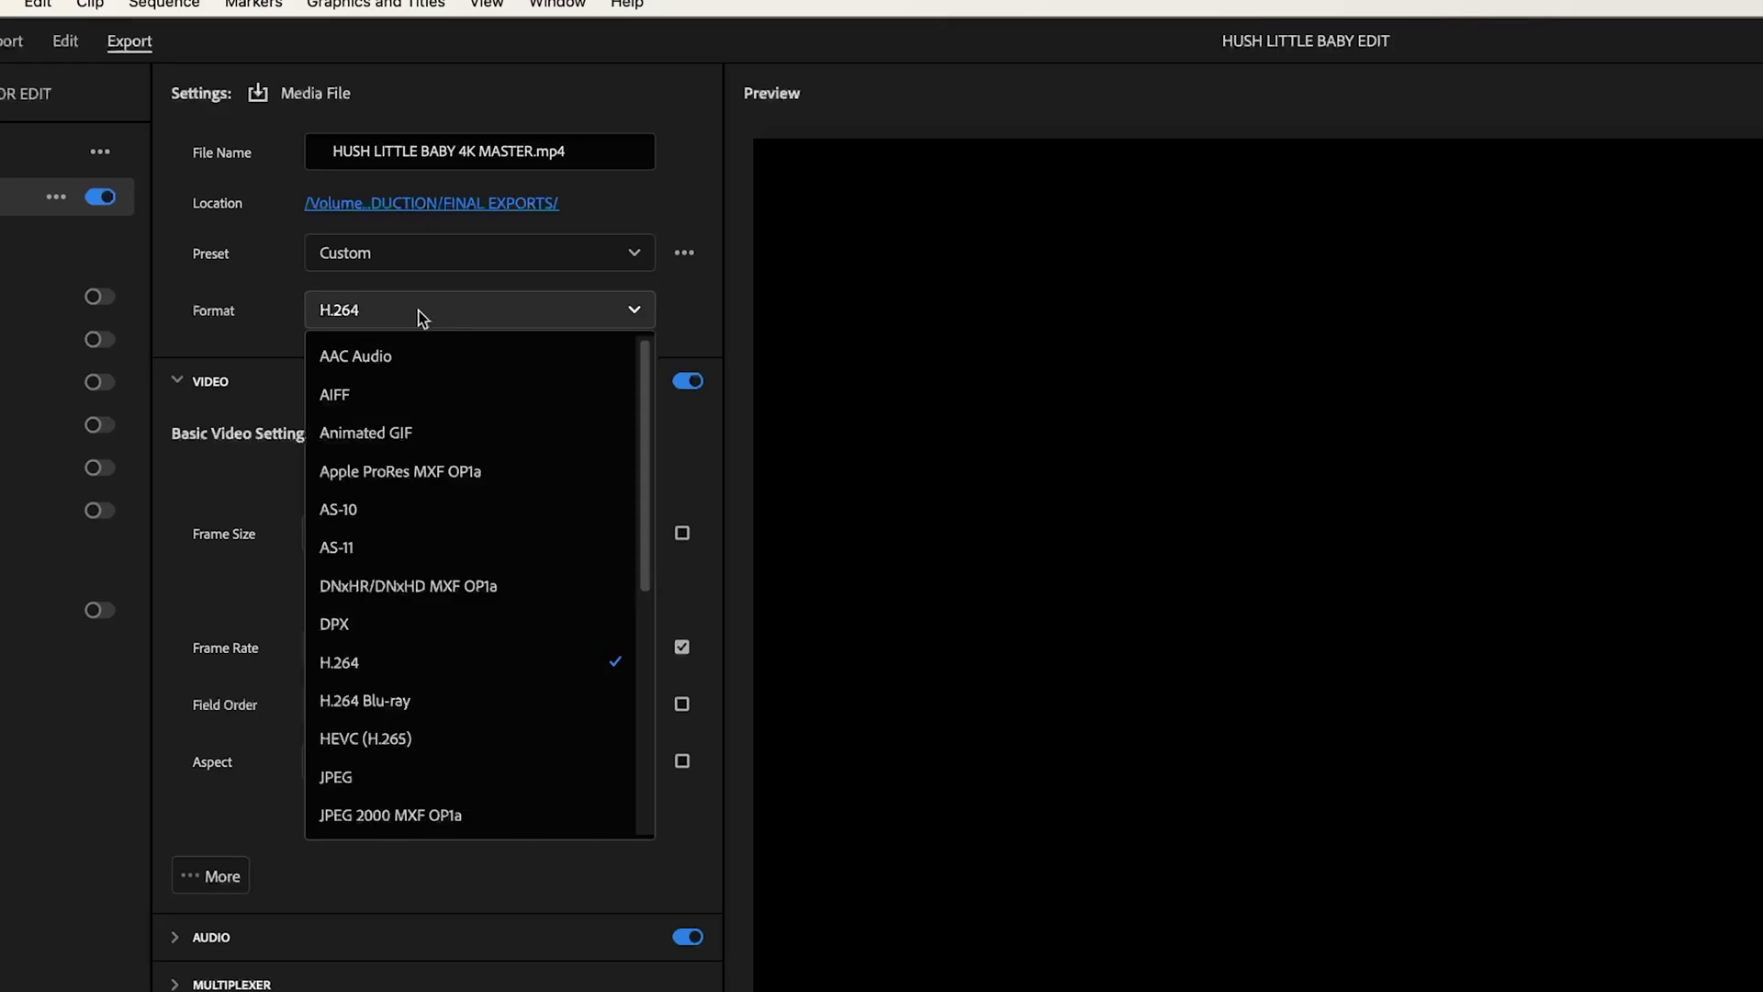
scroll(510, 544, "down", 5)
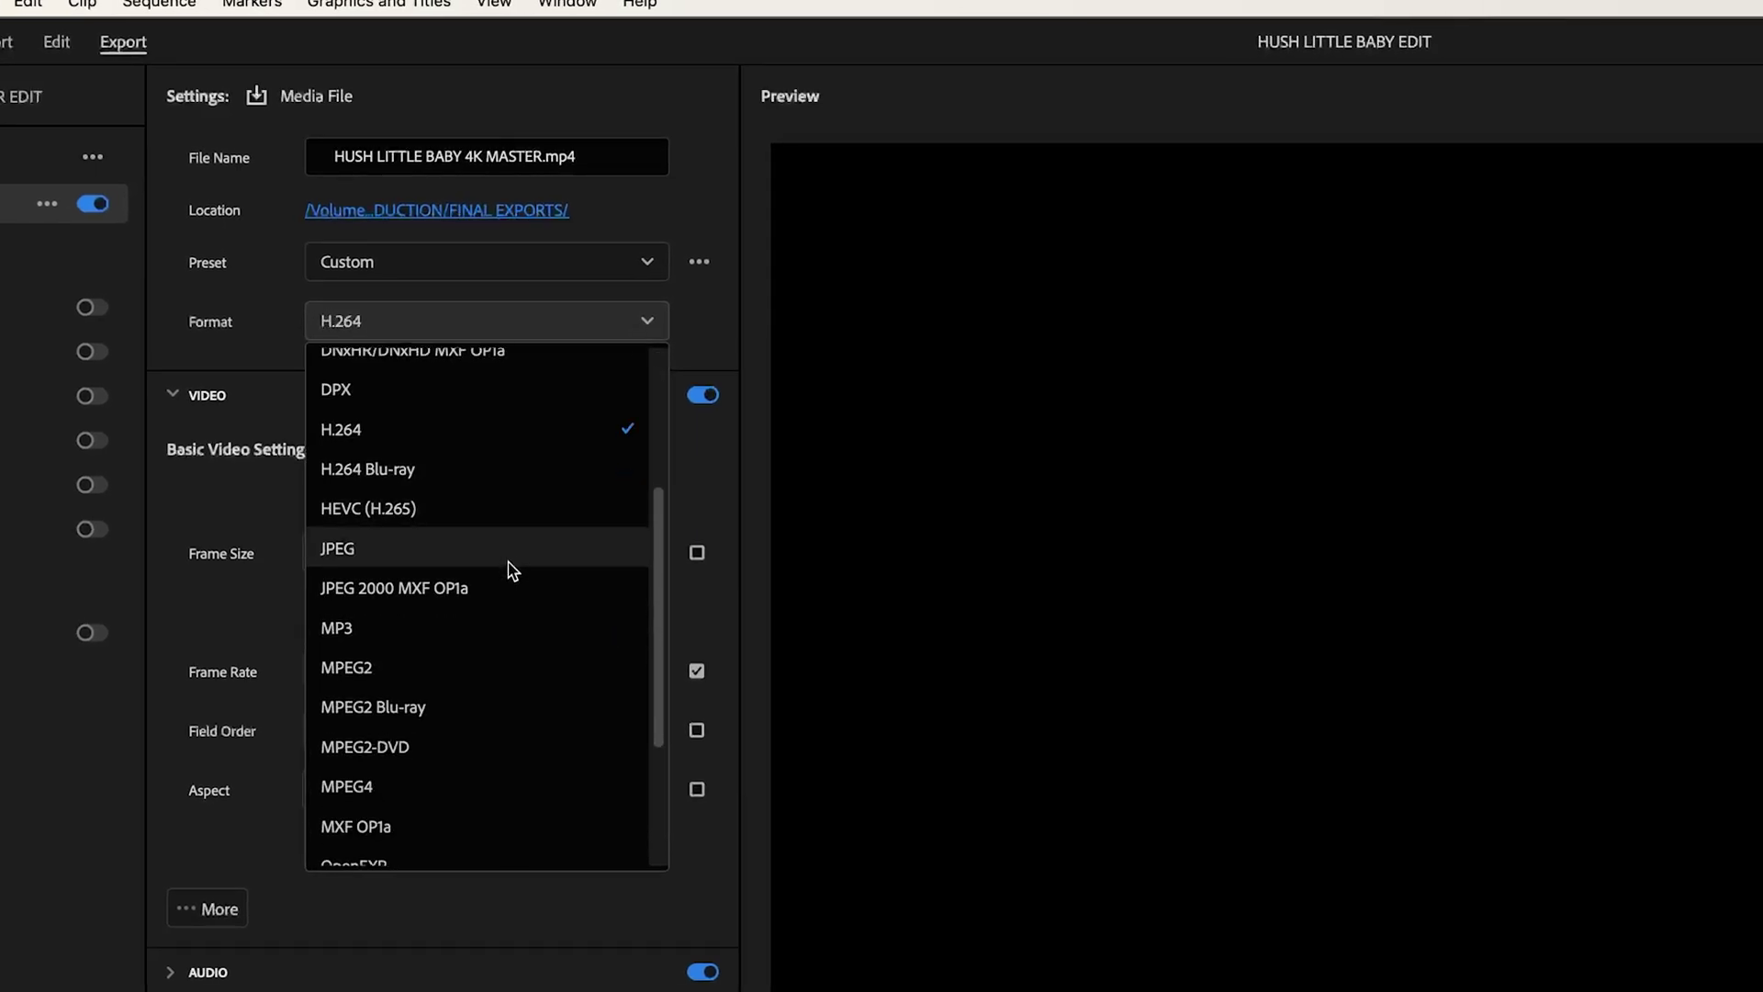
scroll(507, 569, "down", 5)
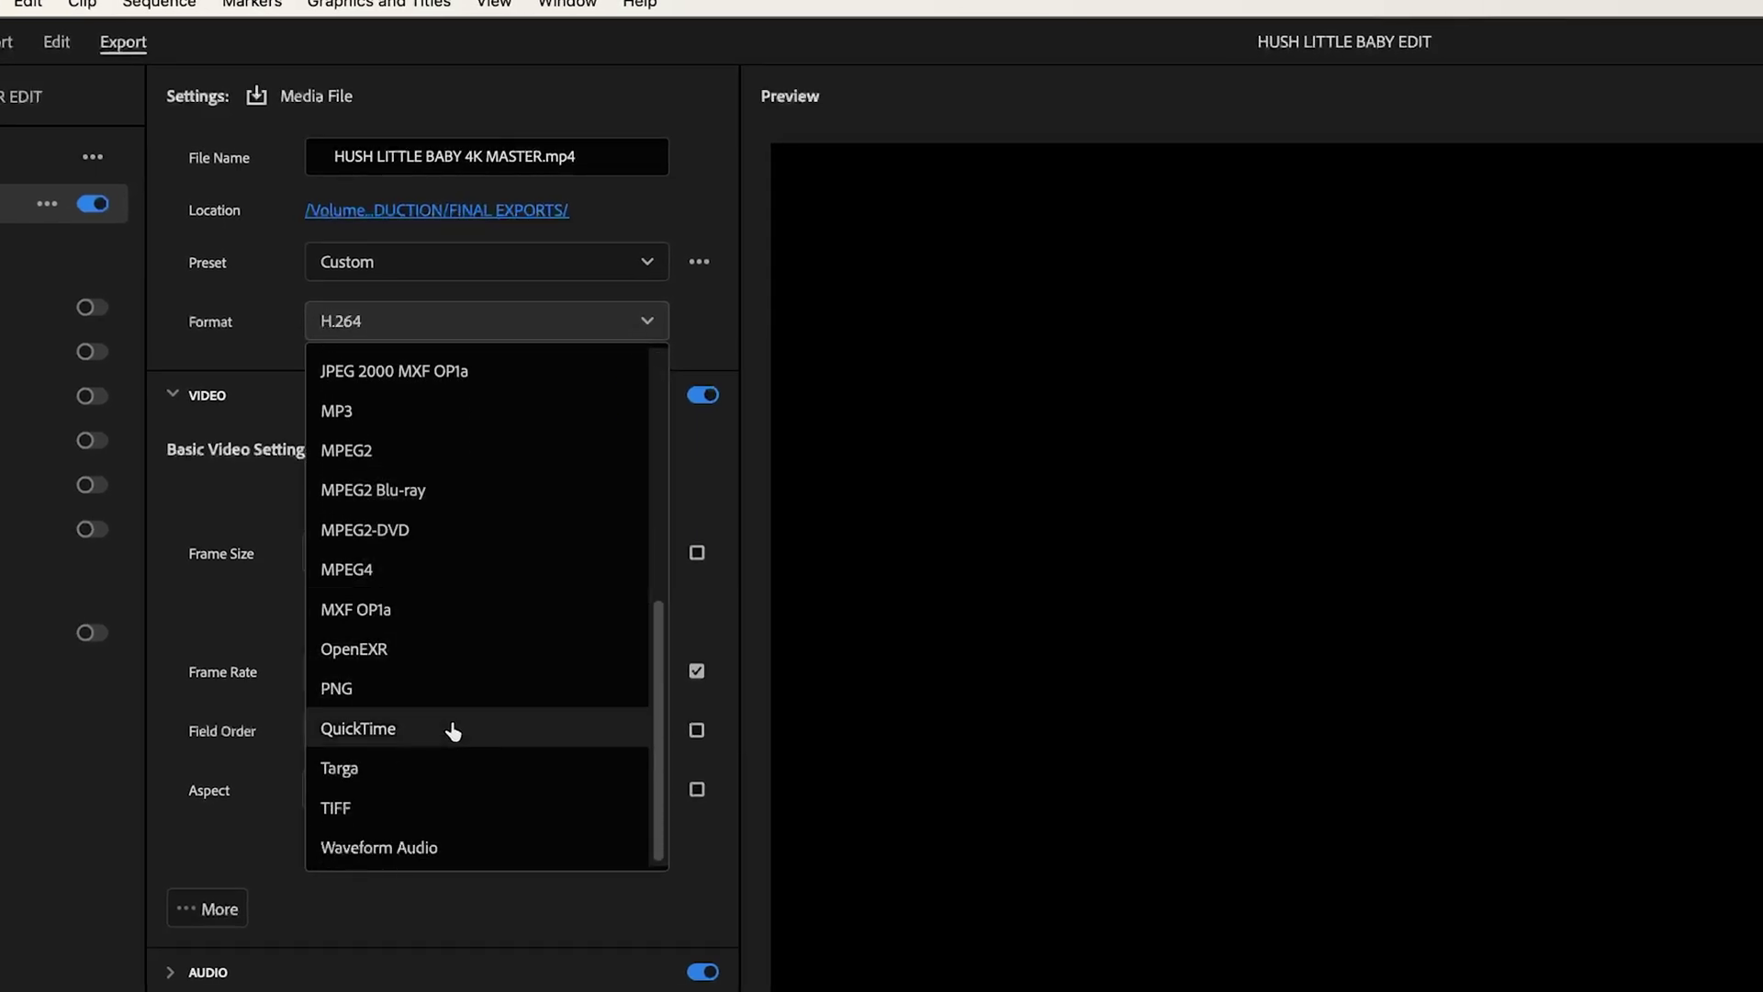
left_click(453, 730)
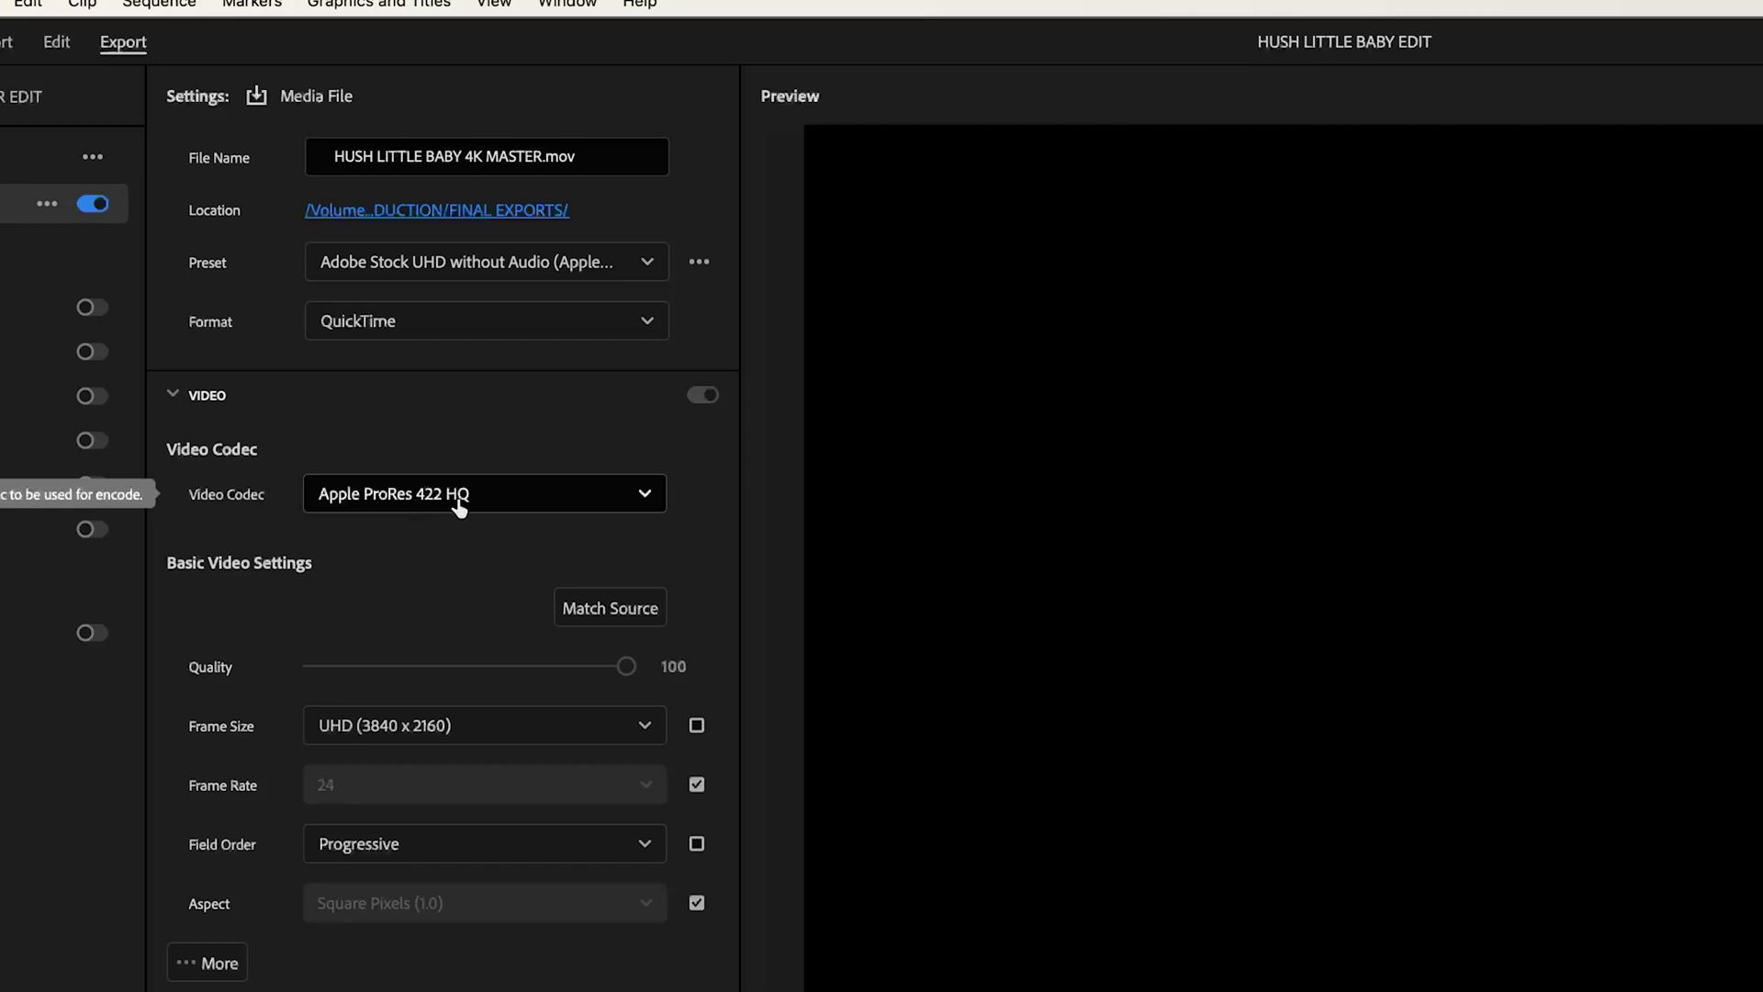
Step: Examine the video codecs available for the QuickTime export
left_click(452, 504)
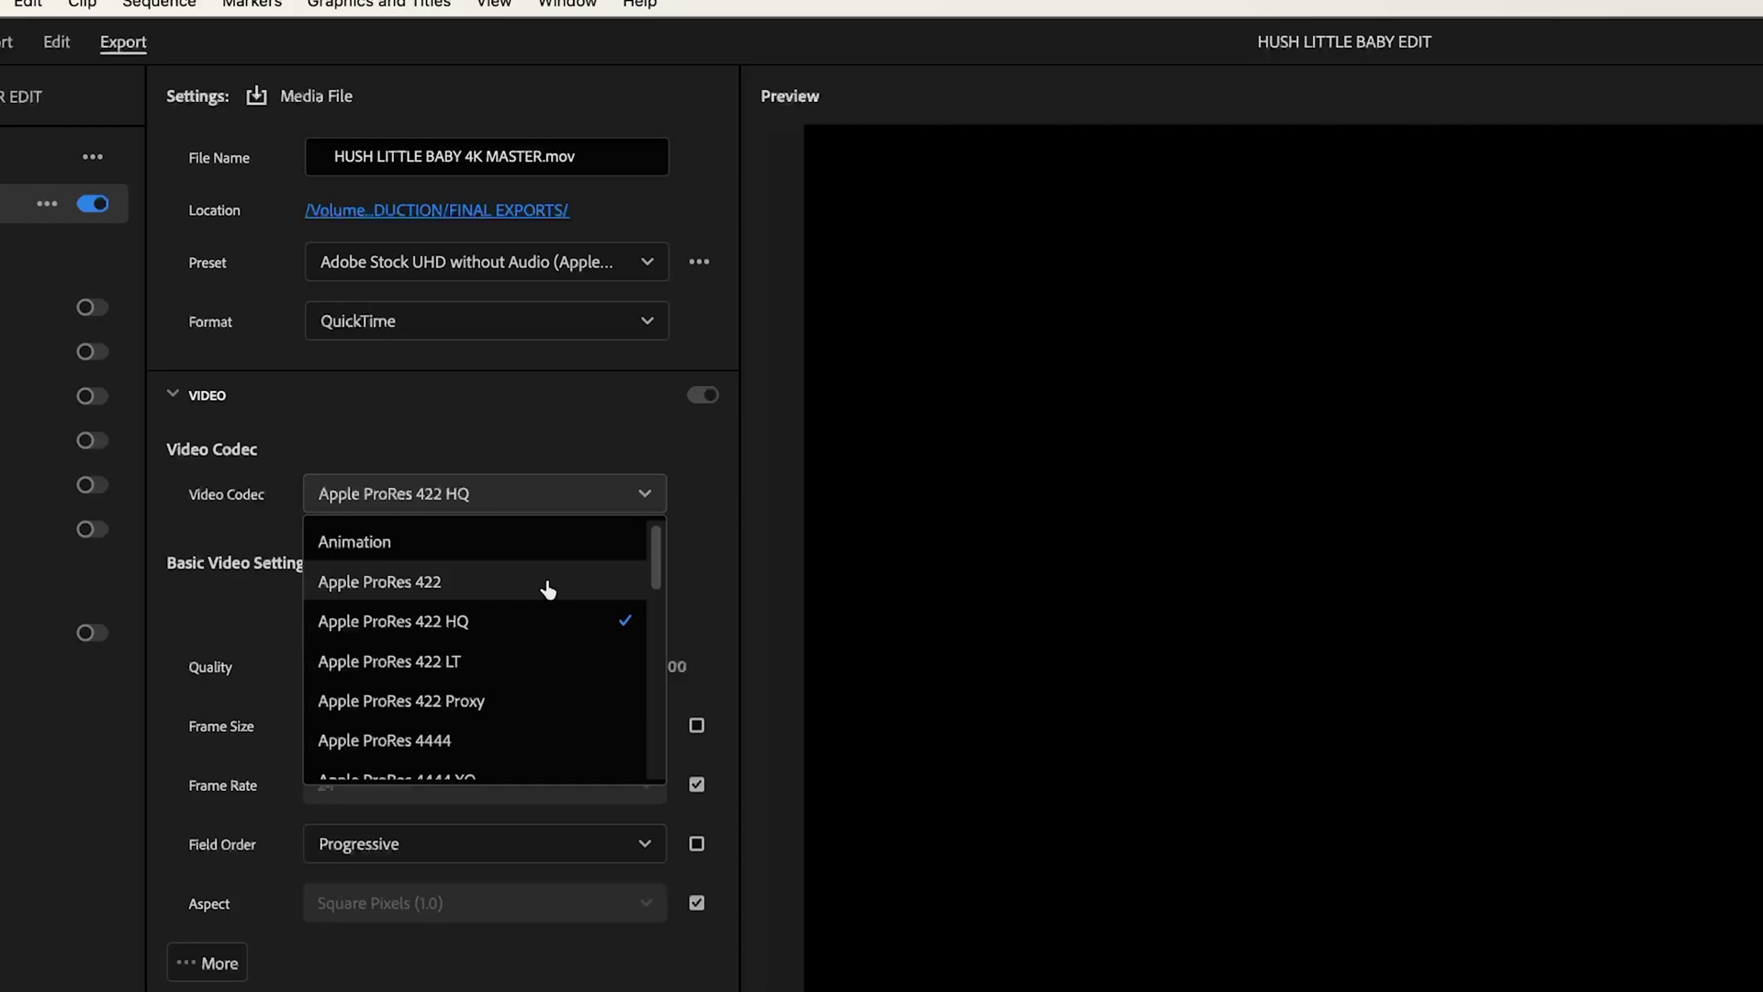
left_click(496, 500)
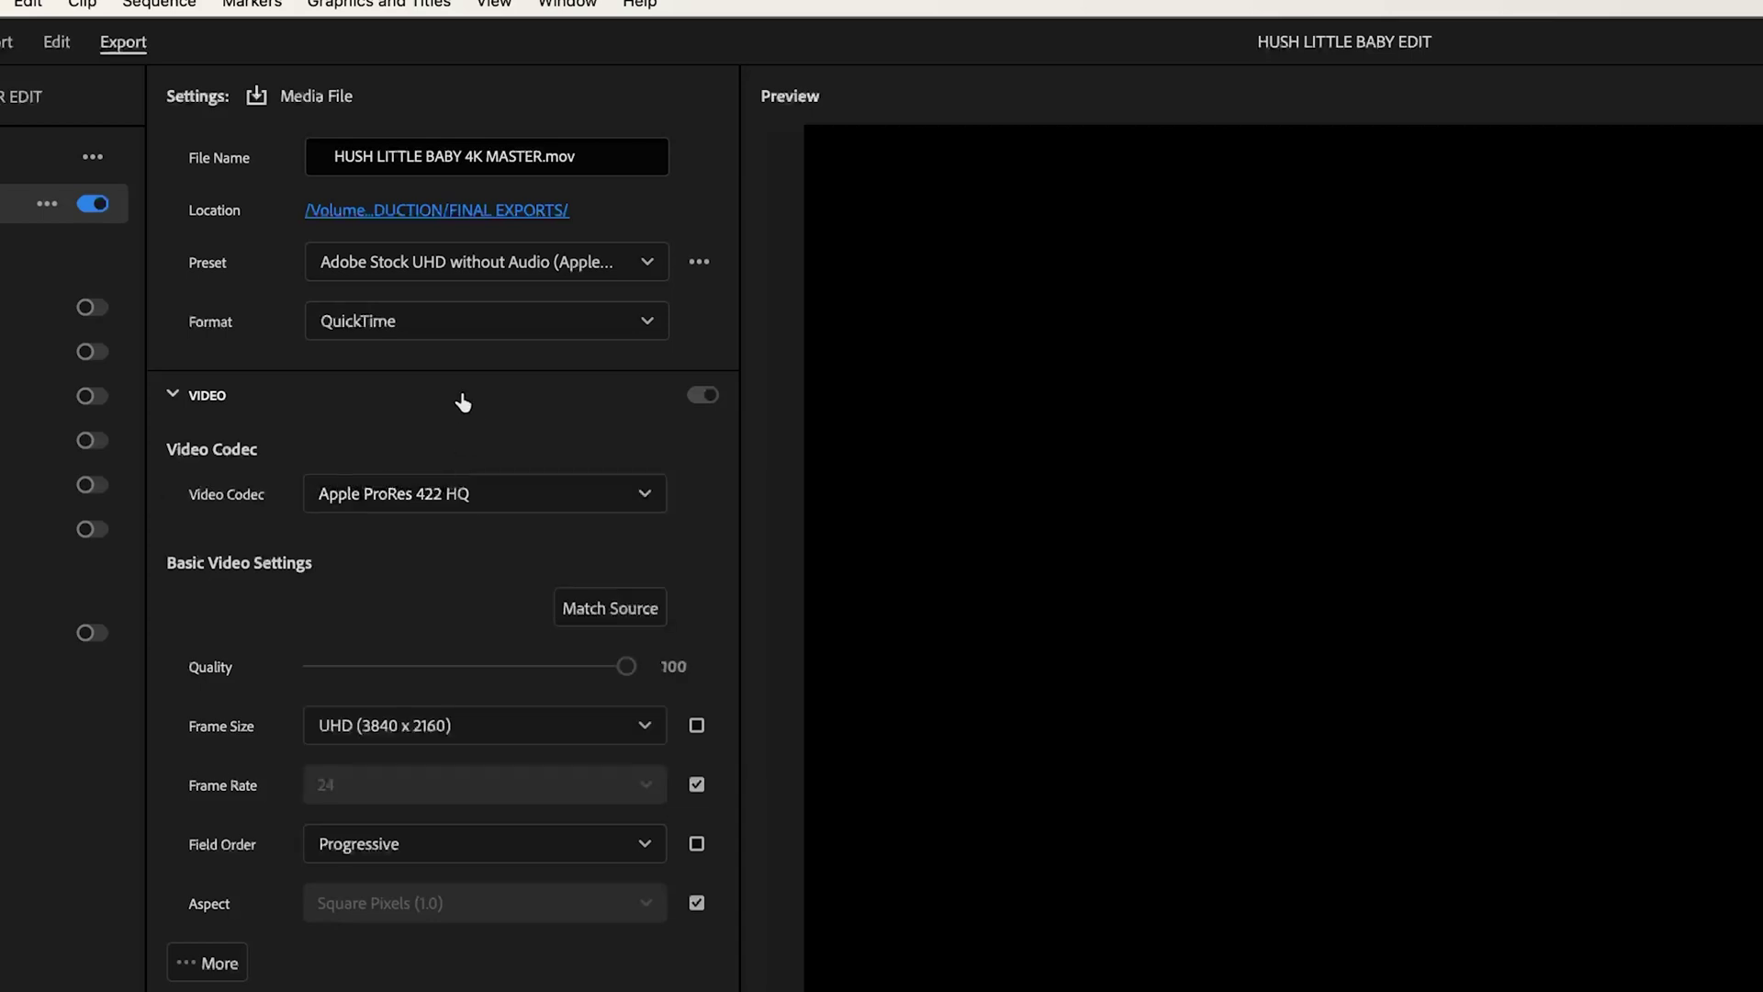
left_click(433, 507)
scroll(514, 693, "down", 6)
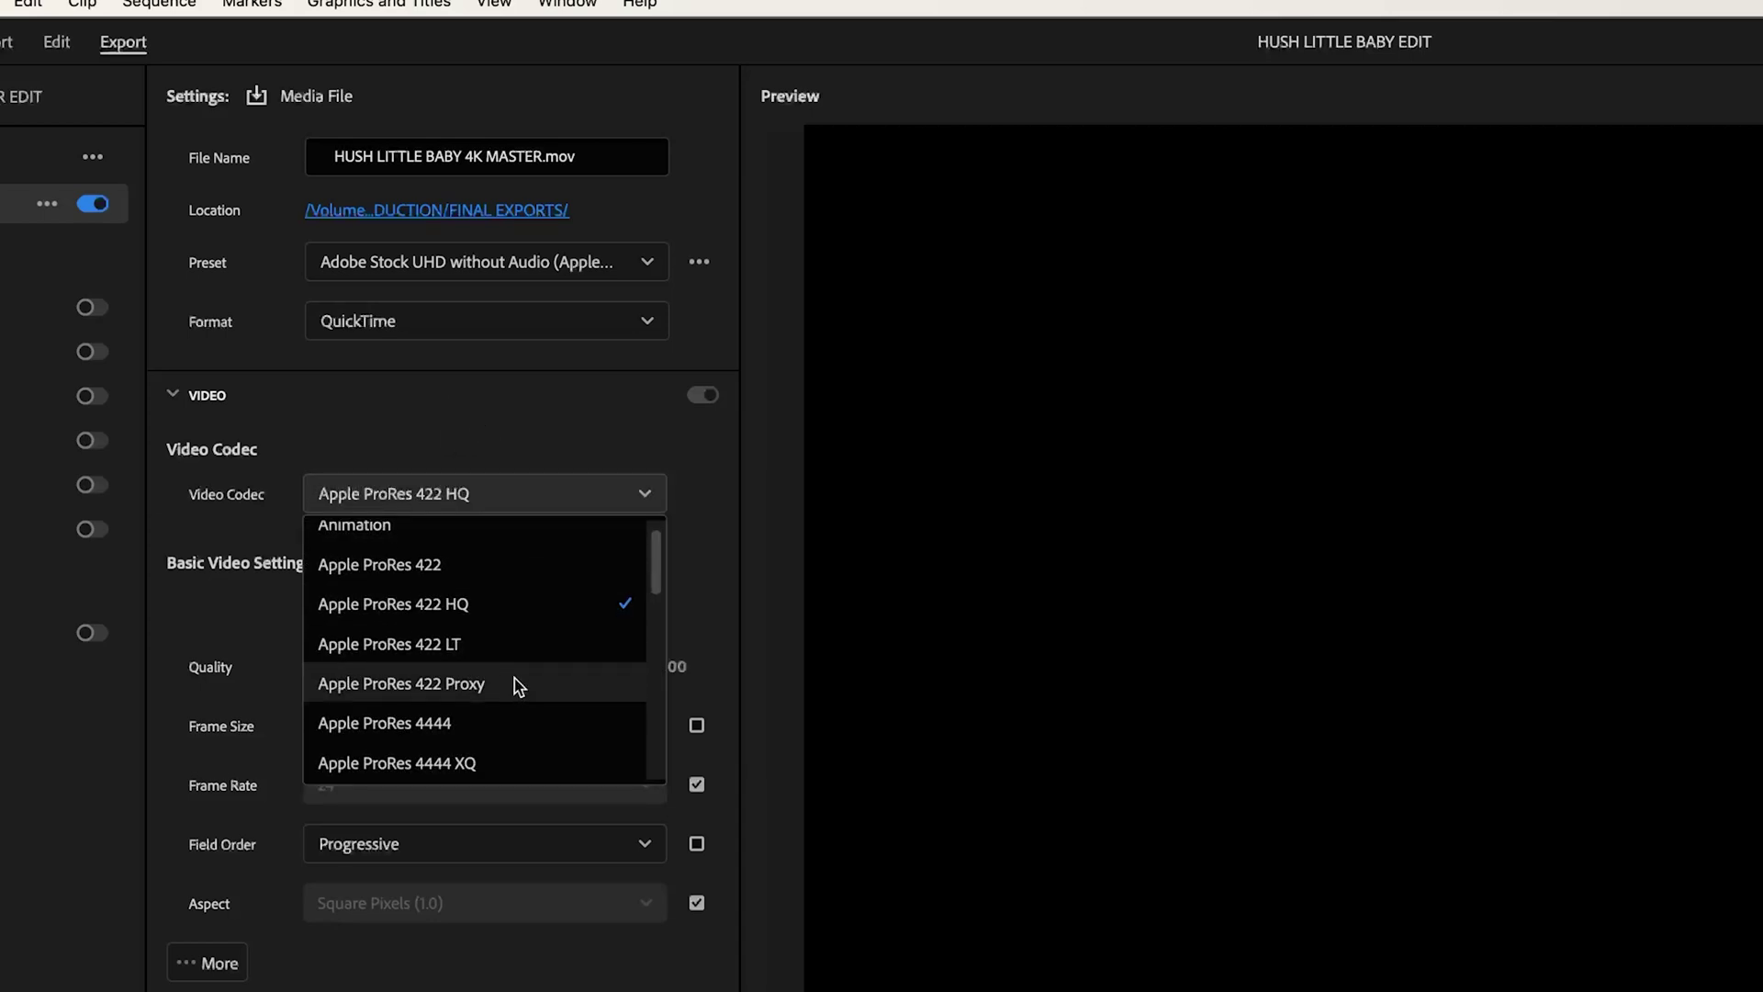
scroll(515, 685, "up", 5)
left_click(500, 455)
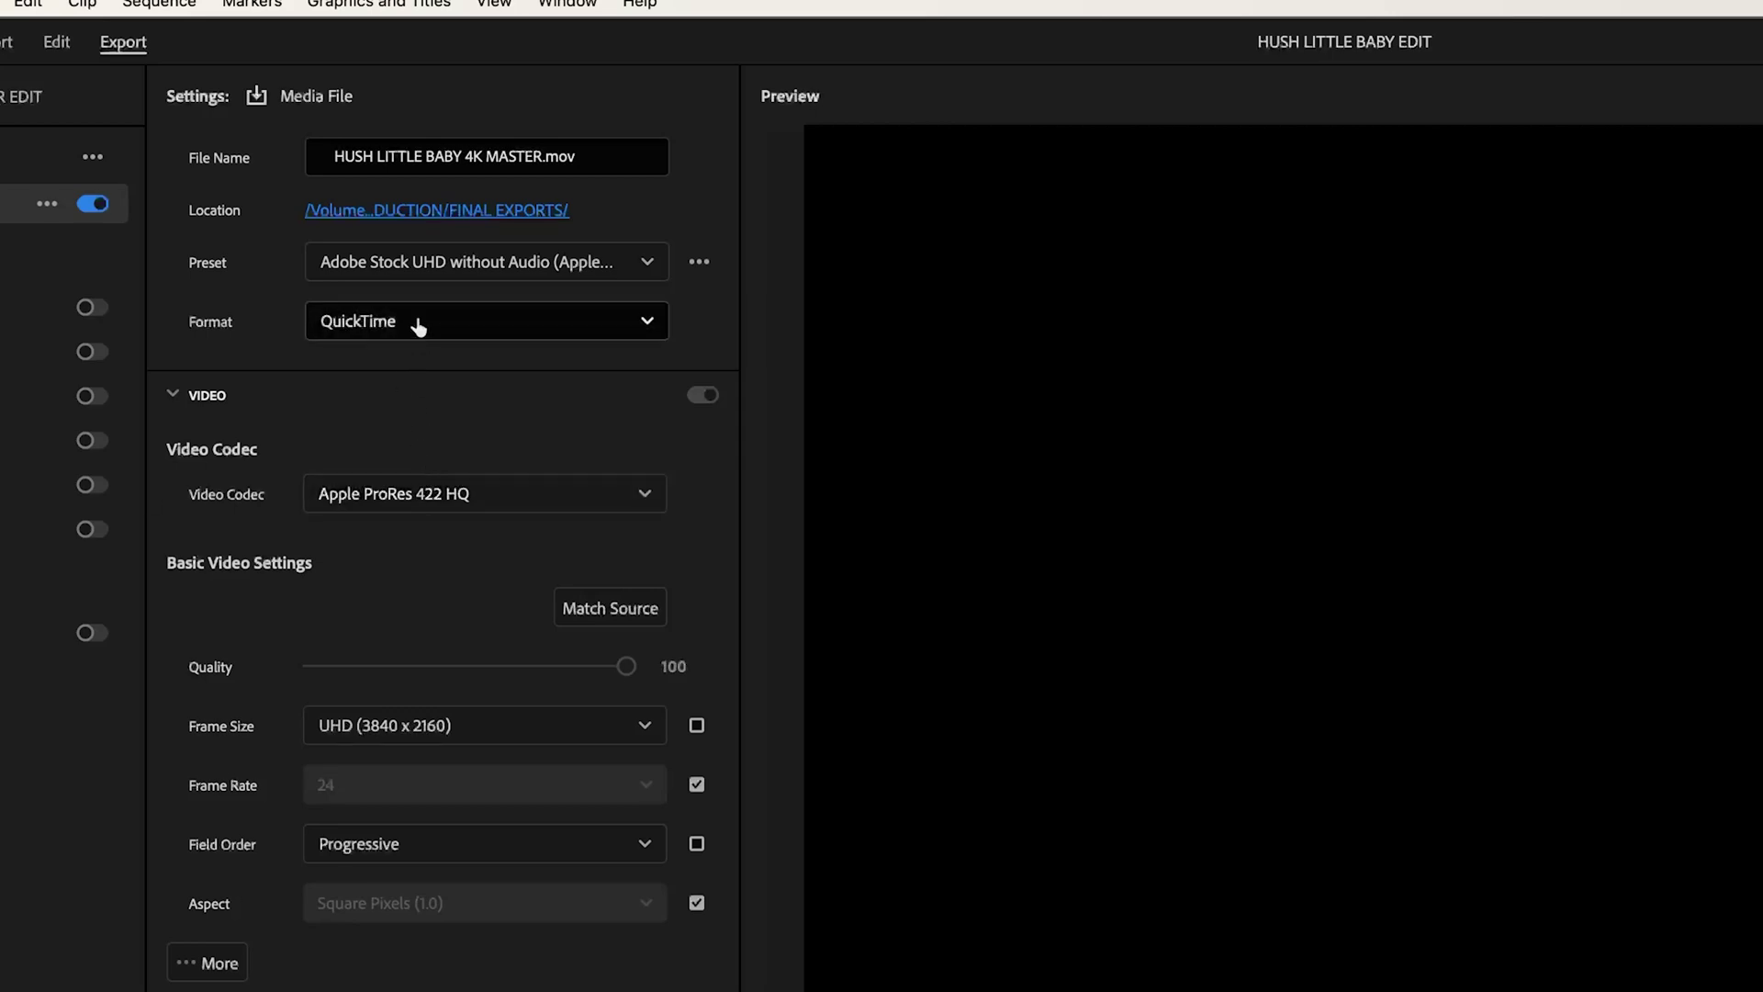
Step: Set the export's video codec to Apple ProRes 422
left_click(174, 395)
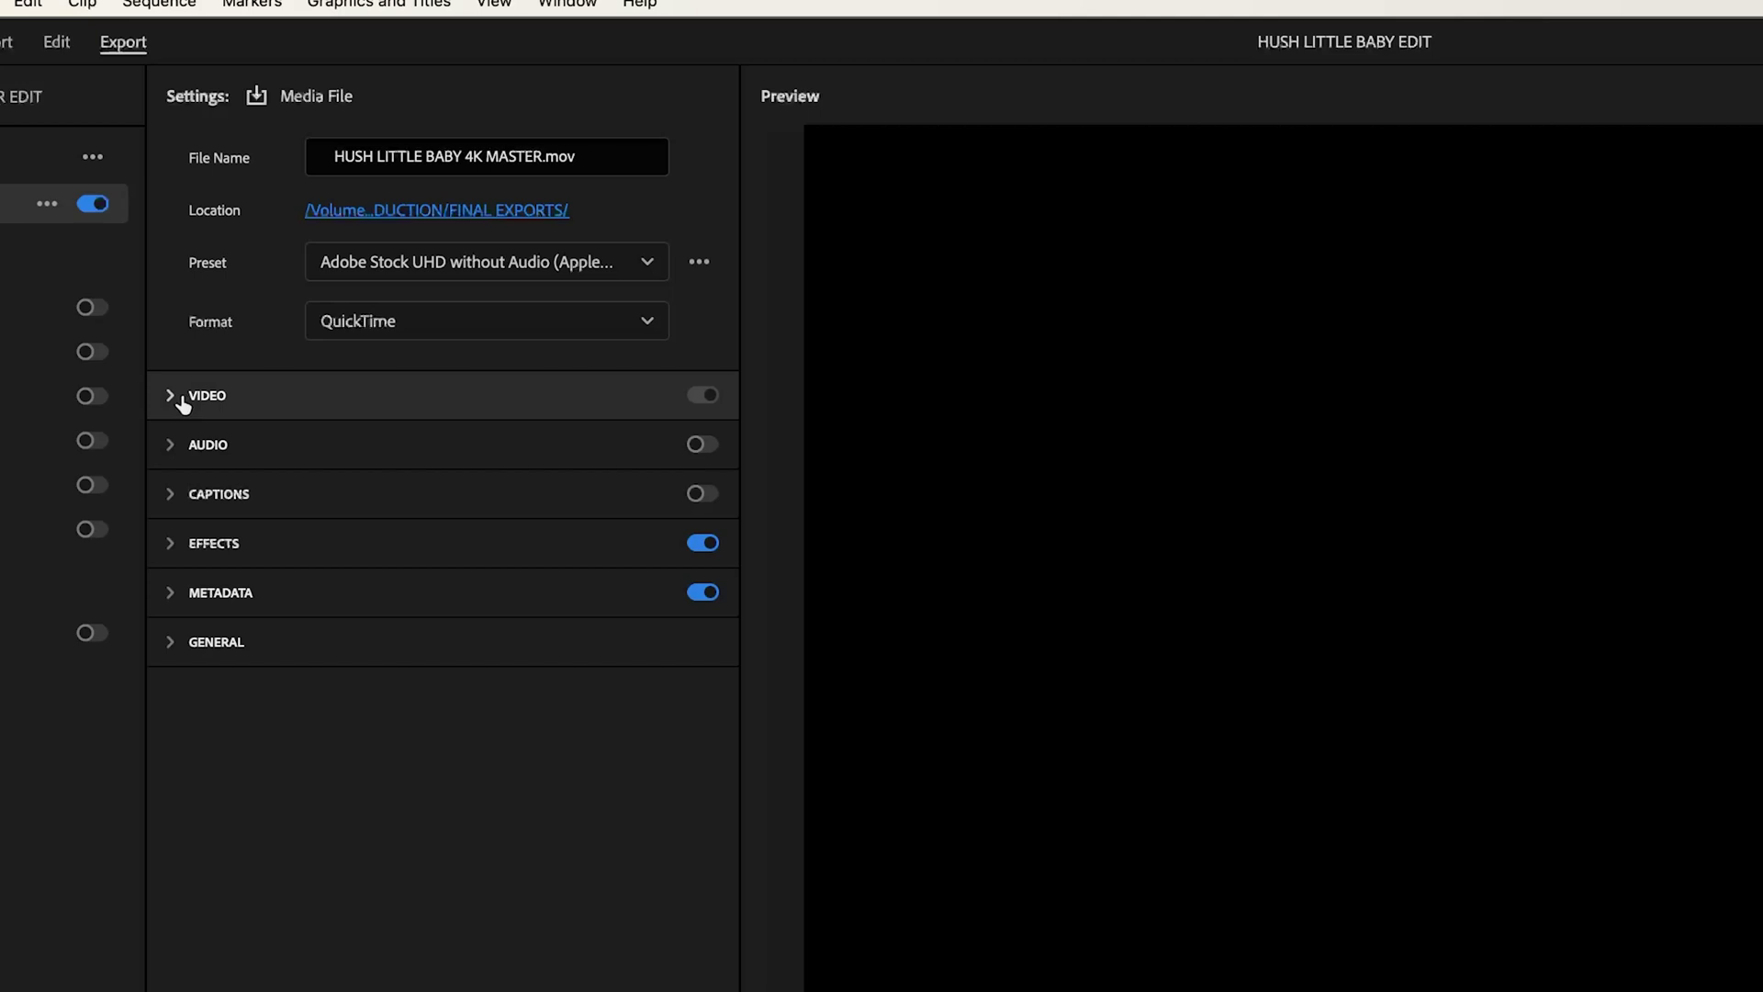
left_click(177, 402)
left_click(397, 506)
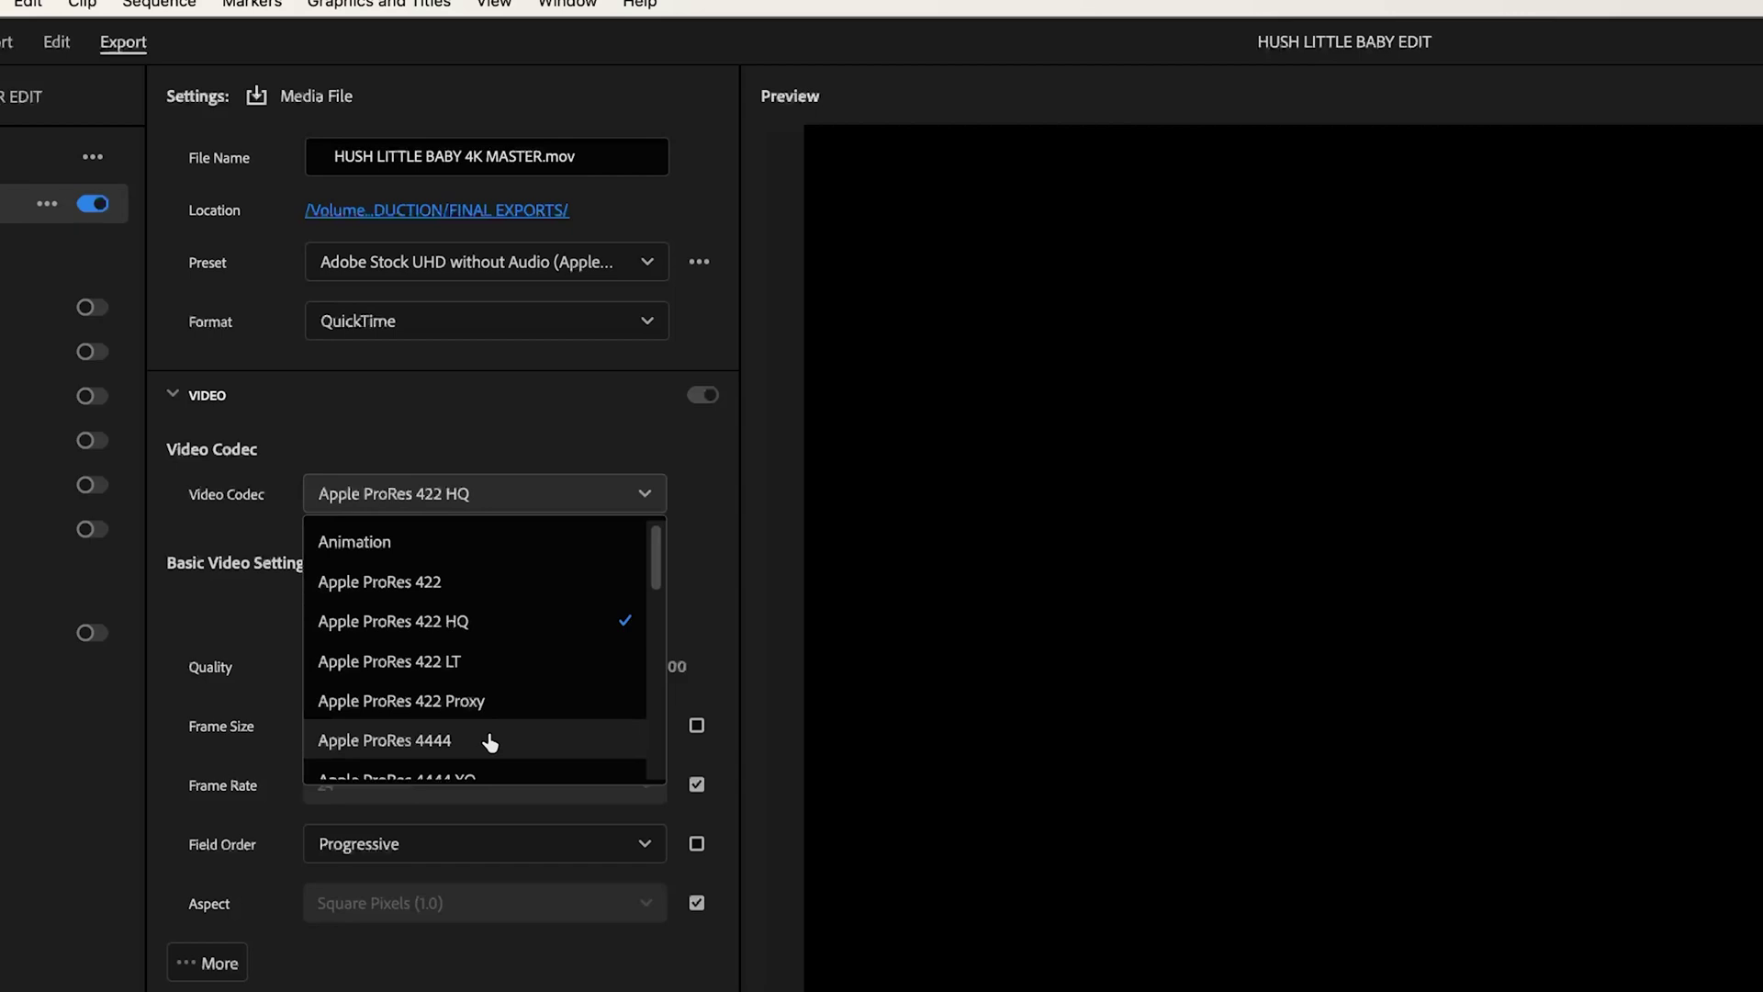
left_click(457, 593)
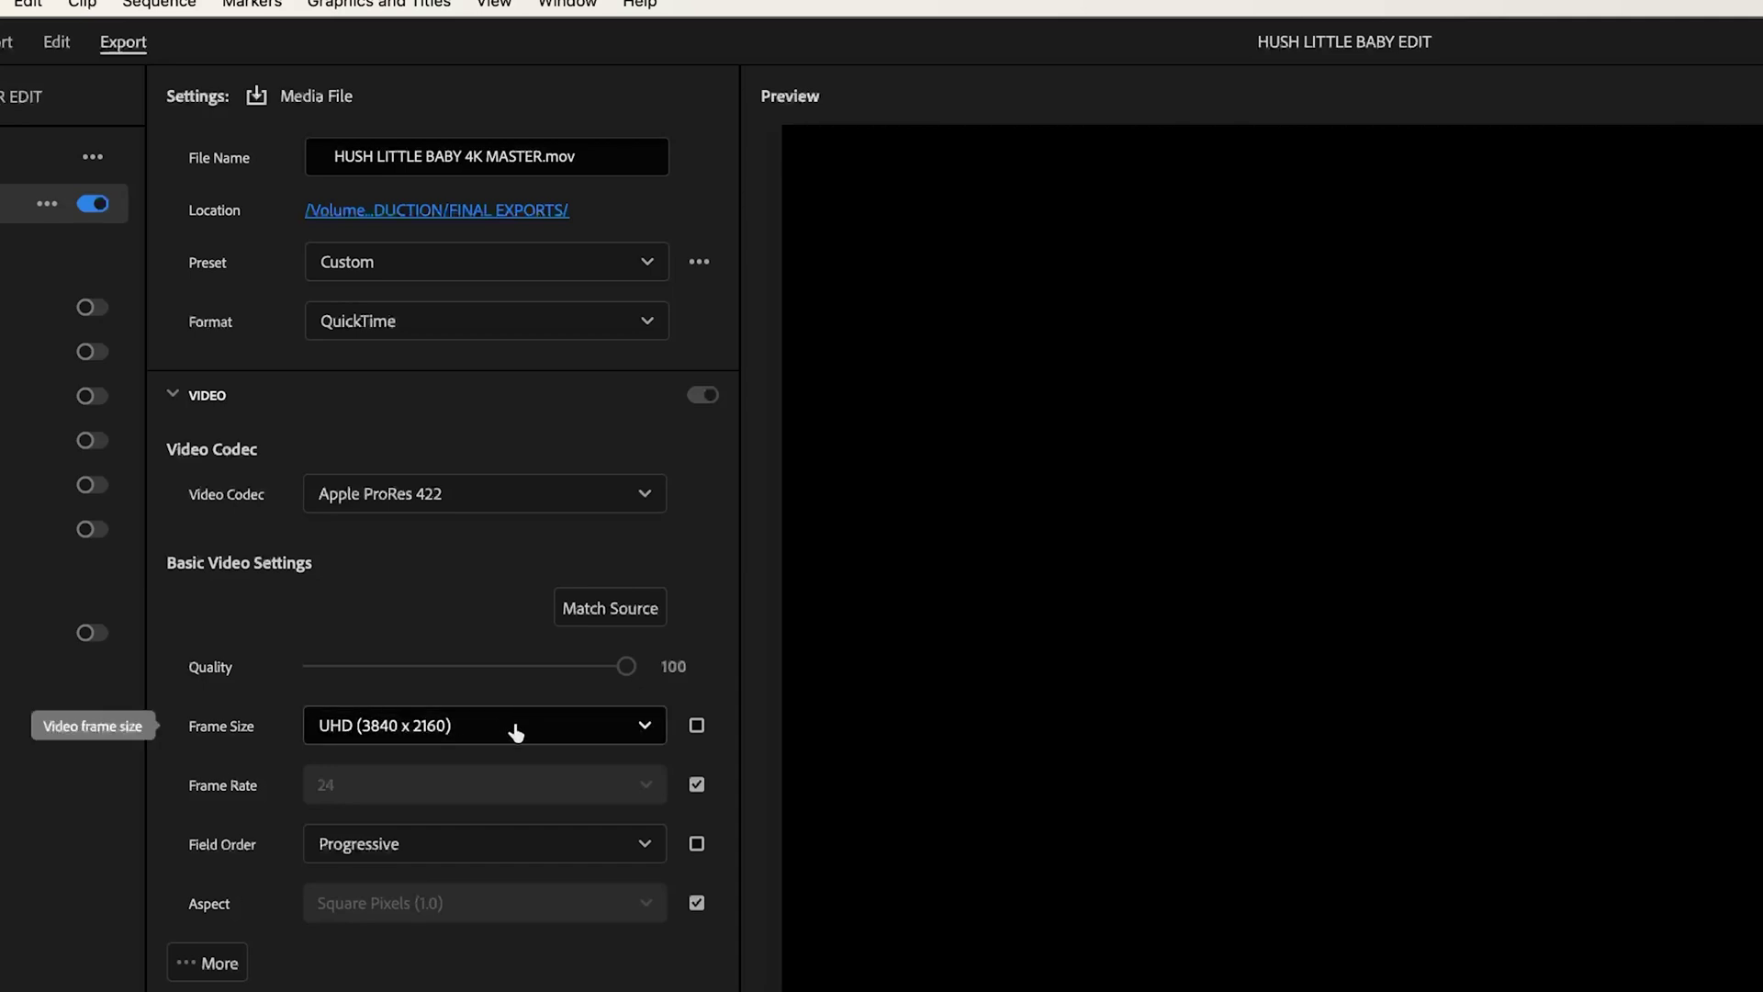
Step: Match the export frame size to the 4096 x 2048 source and start the export
left_click(609, 738)
left_click(571, 738)
left_click(570, 739)
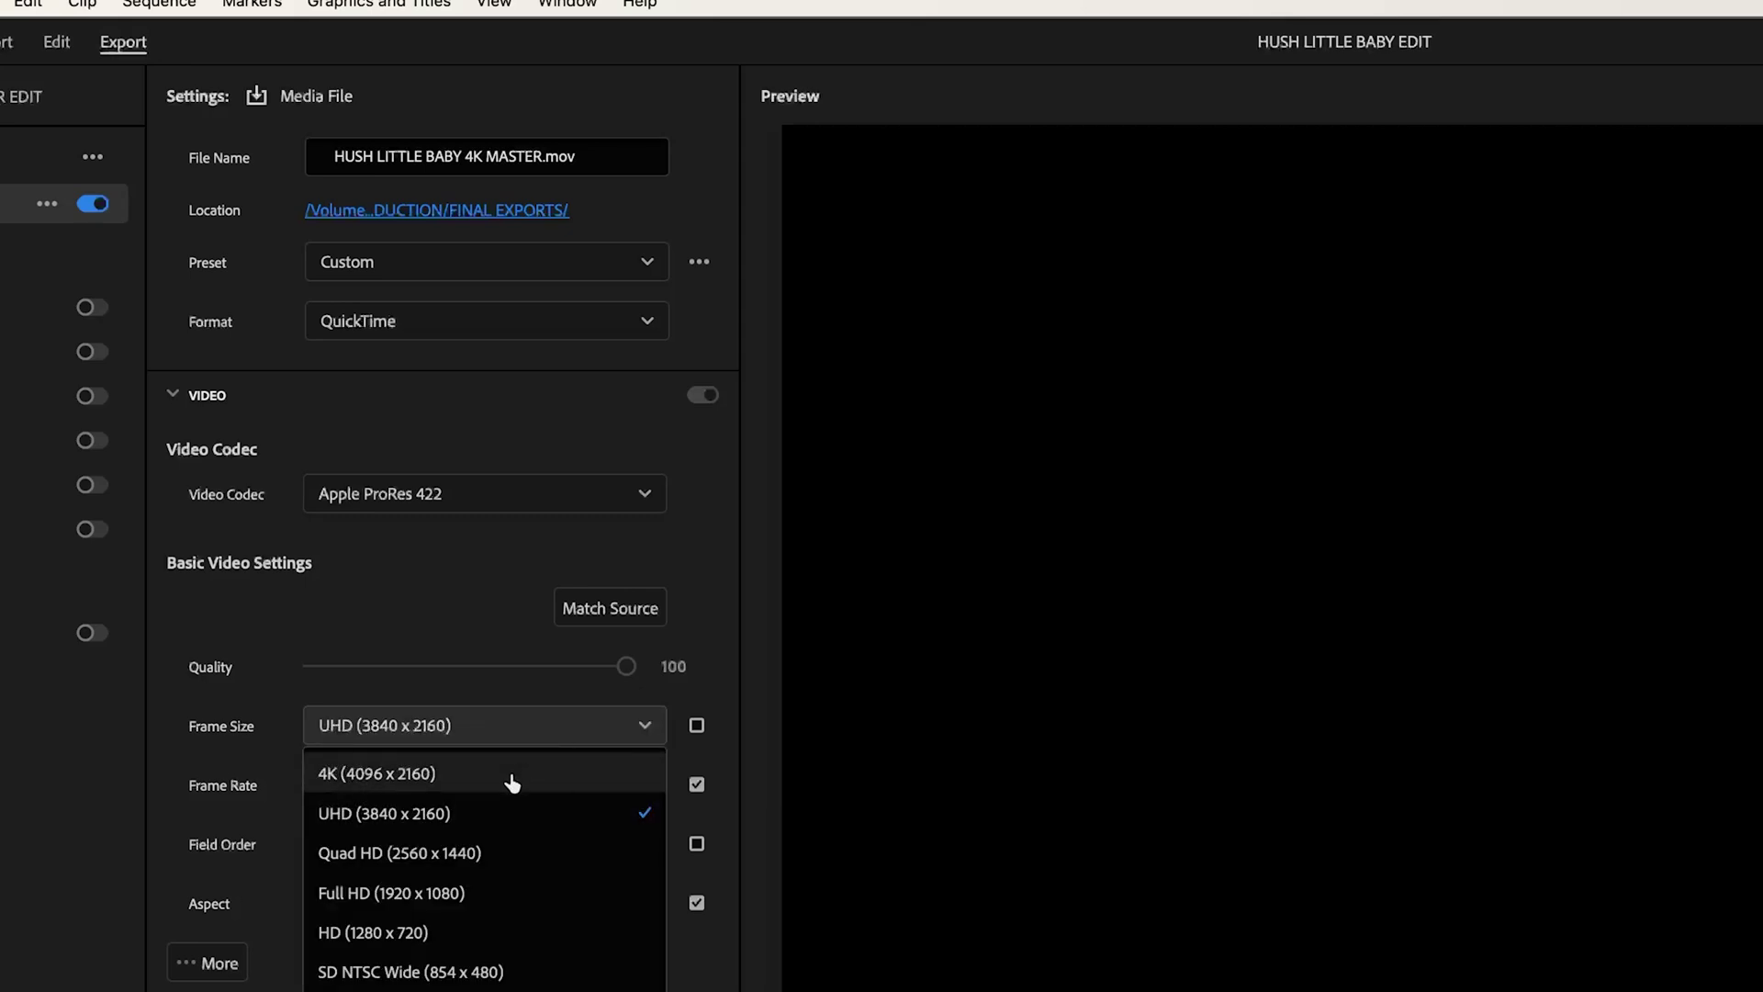
left_click(532, 725)
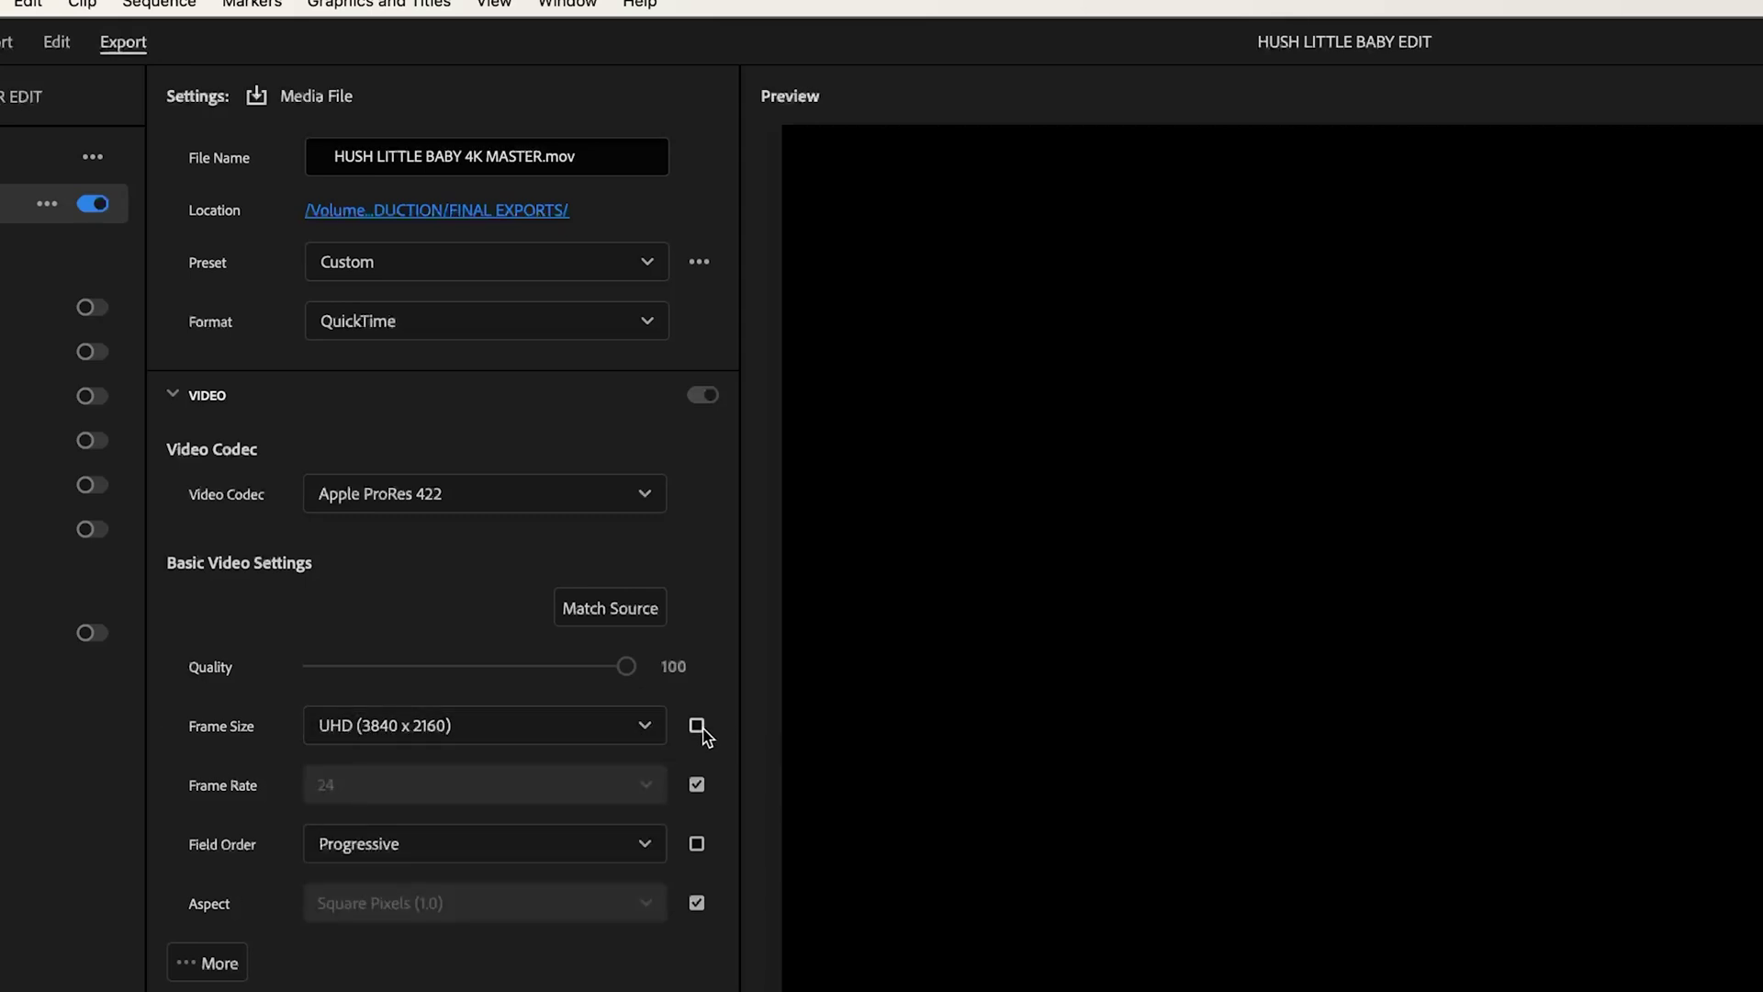
left_click(699, 726)
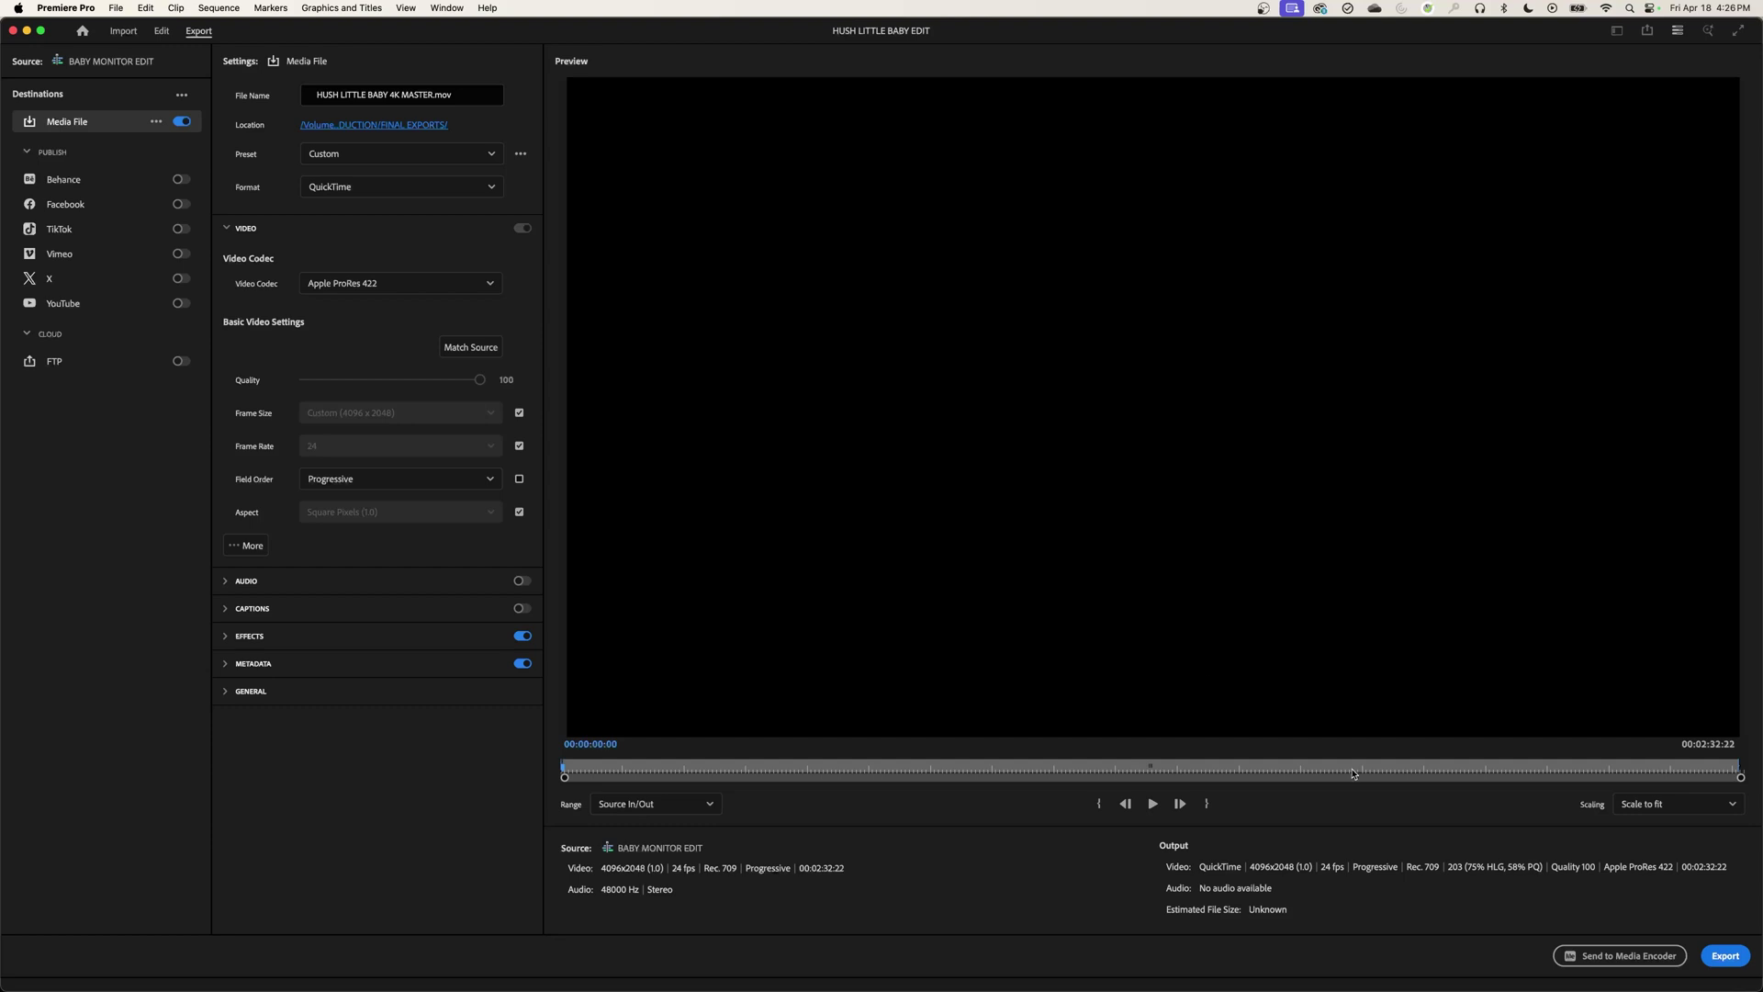
left_click(1724, 956)
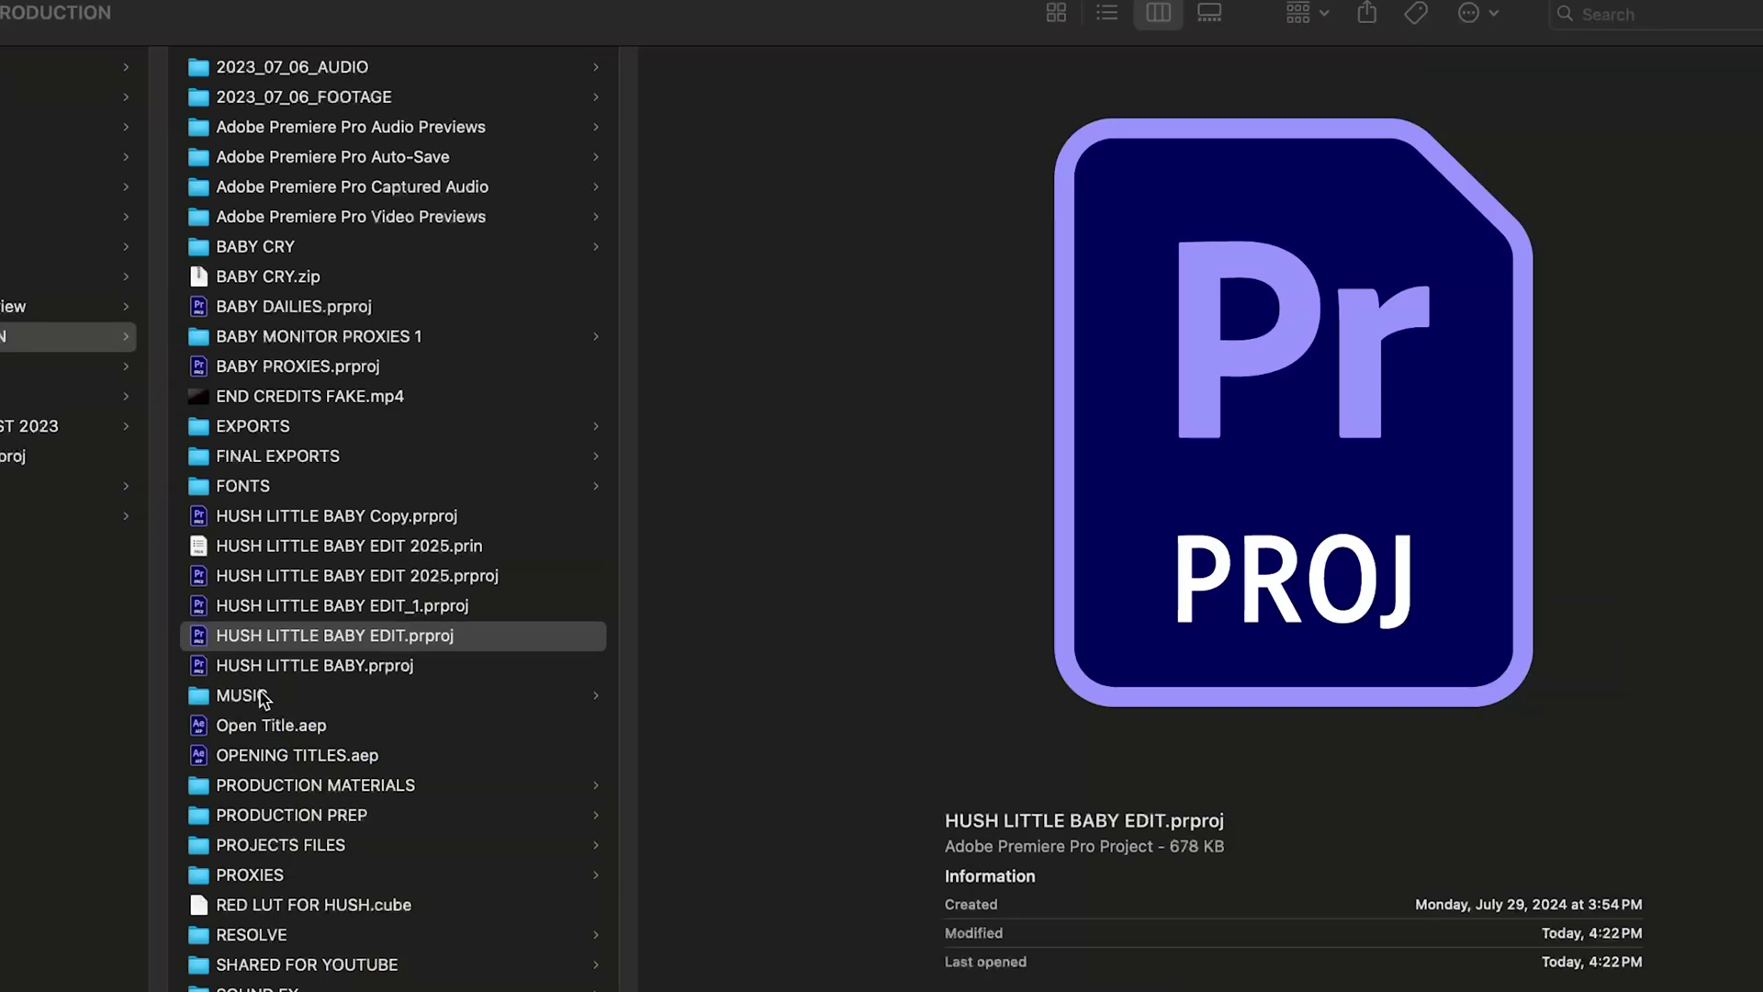
Step: View the FINAL EXPORTS folder and the applications available for opening HUSH LITTLE BABY 4K MASTER.mov
left_click(376, 452)
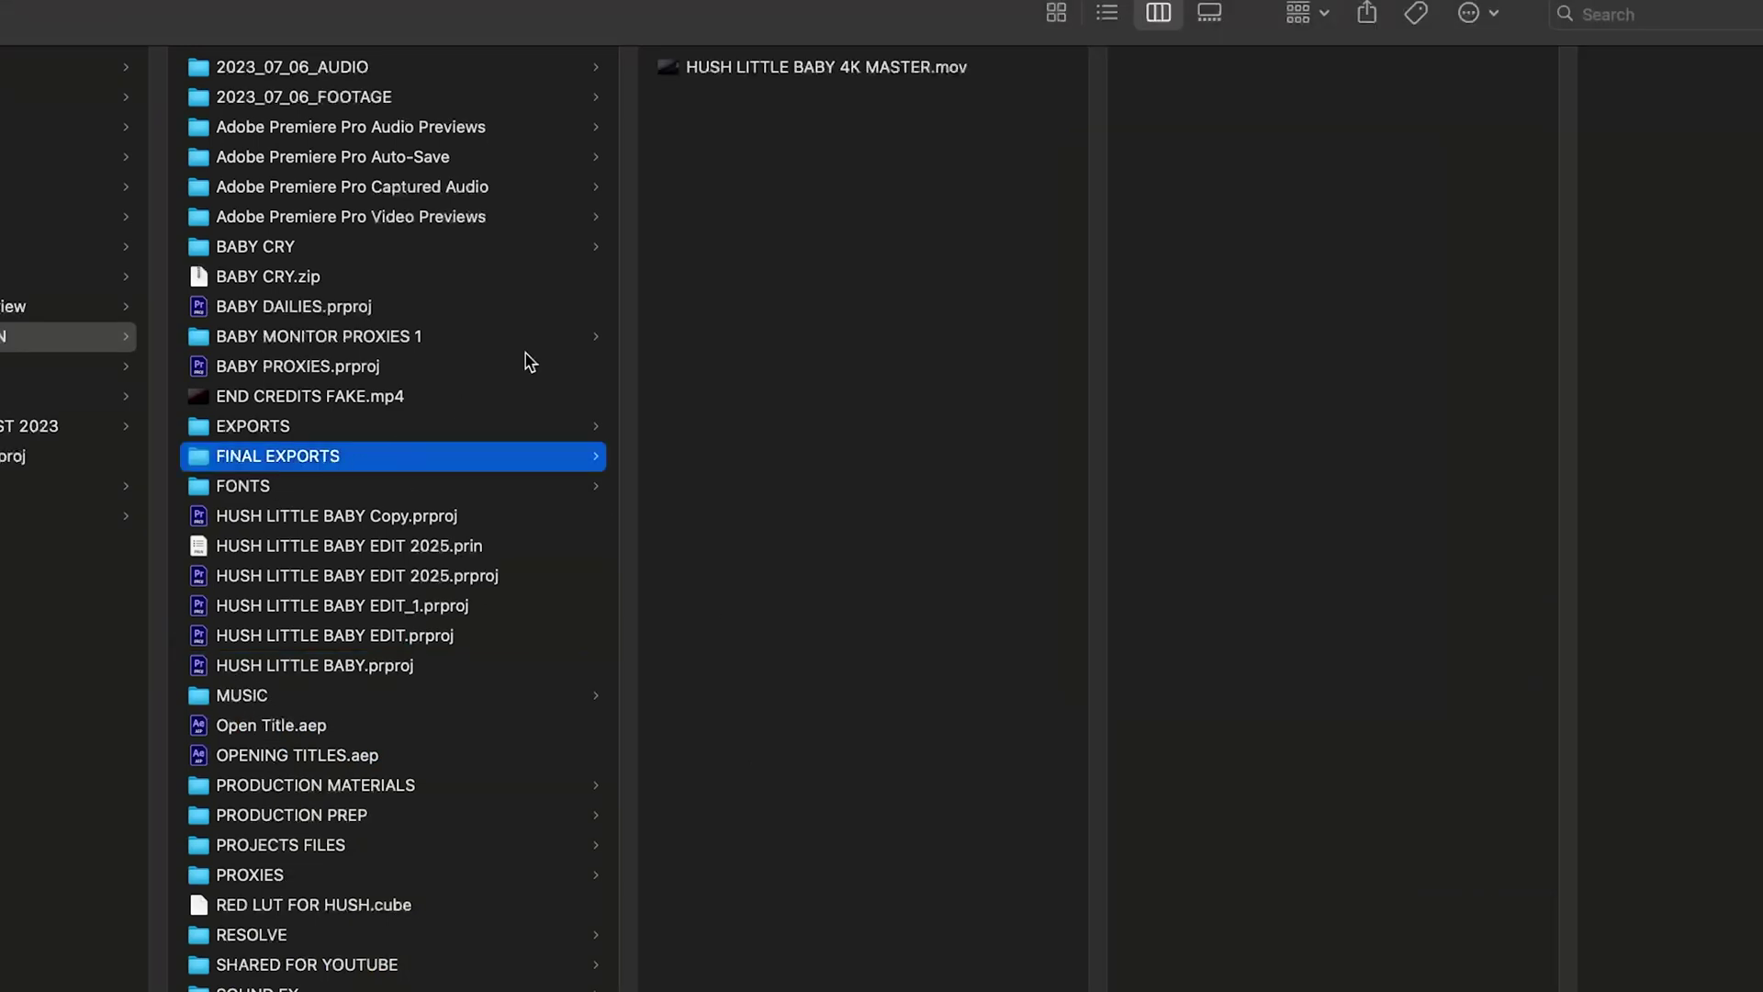
right_click(728, 80)
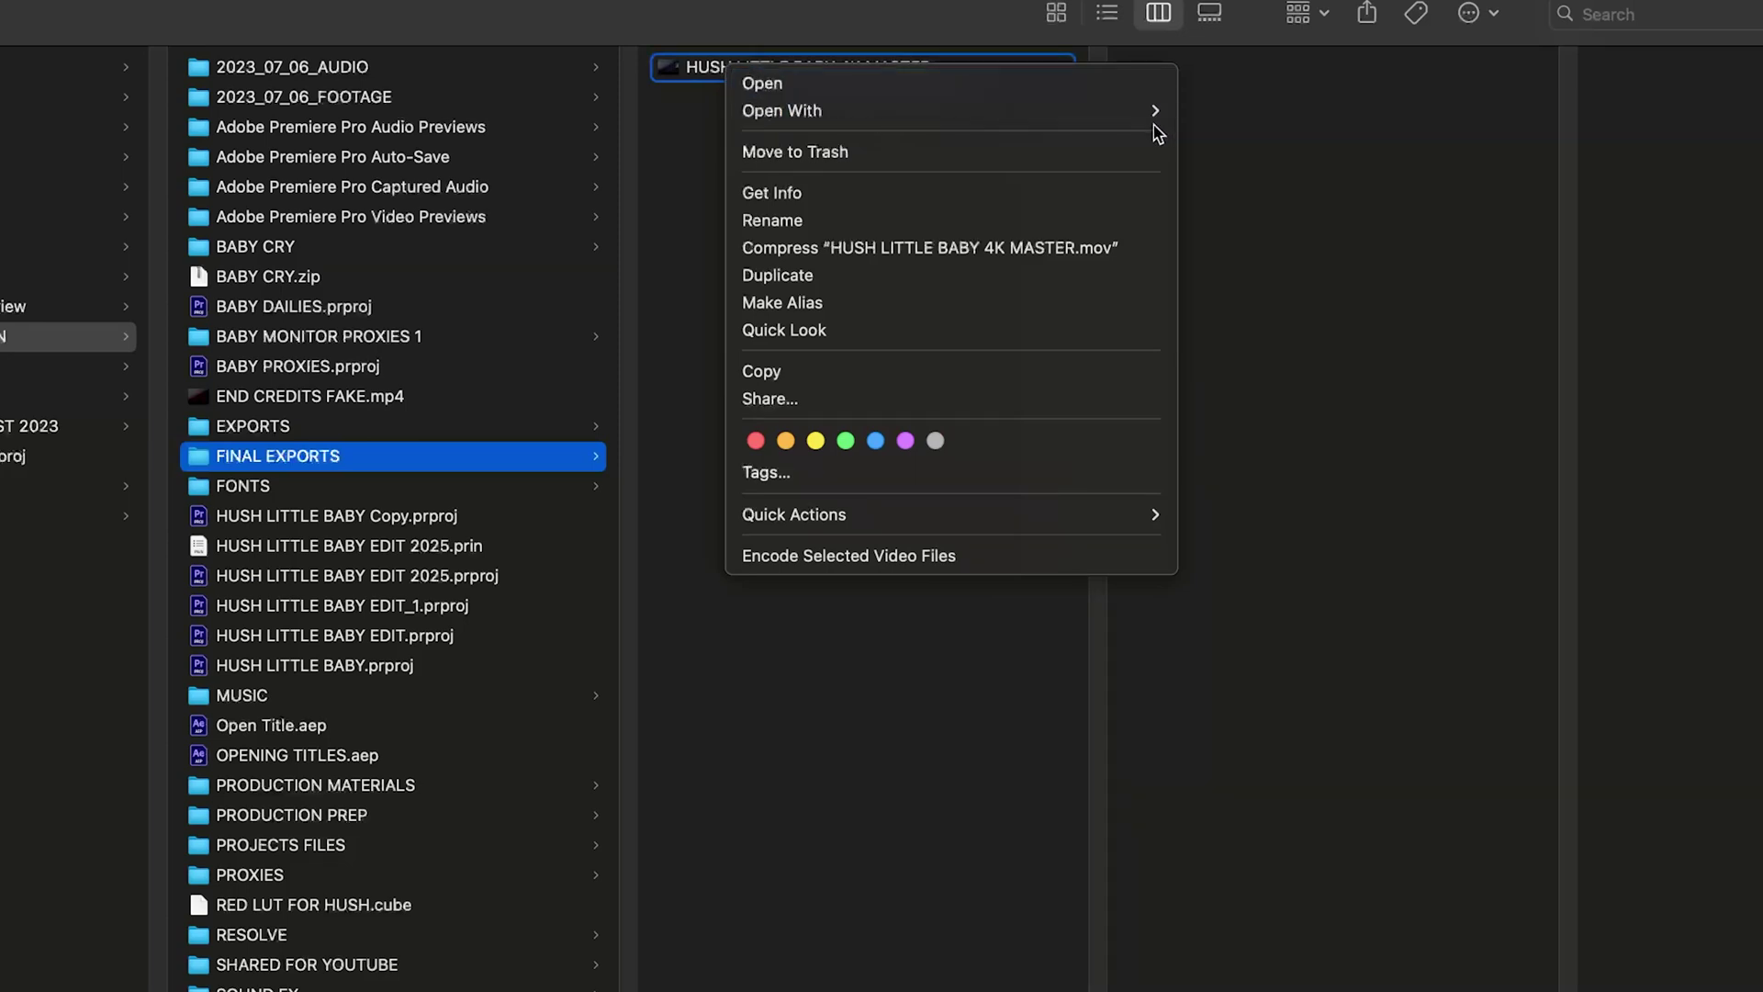
mouse_move(1153, 126)
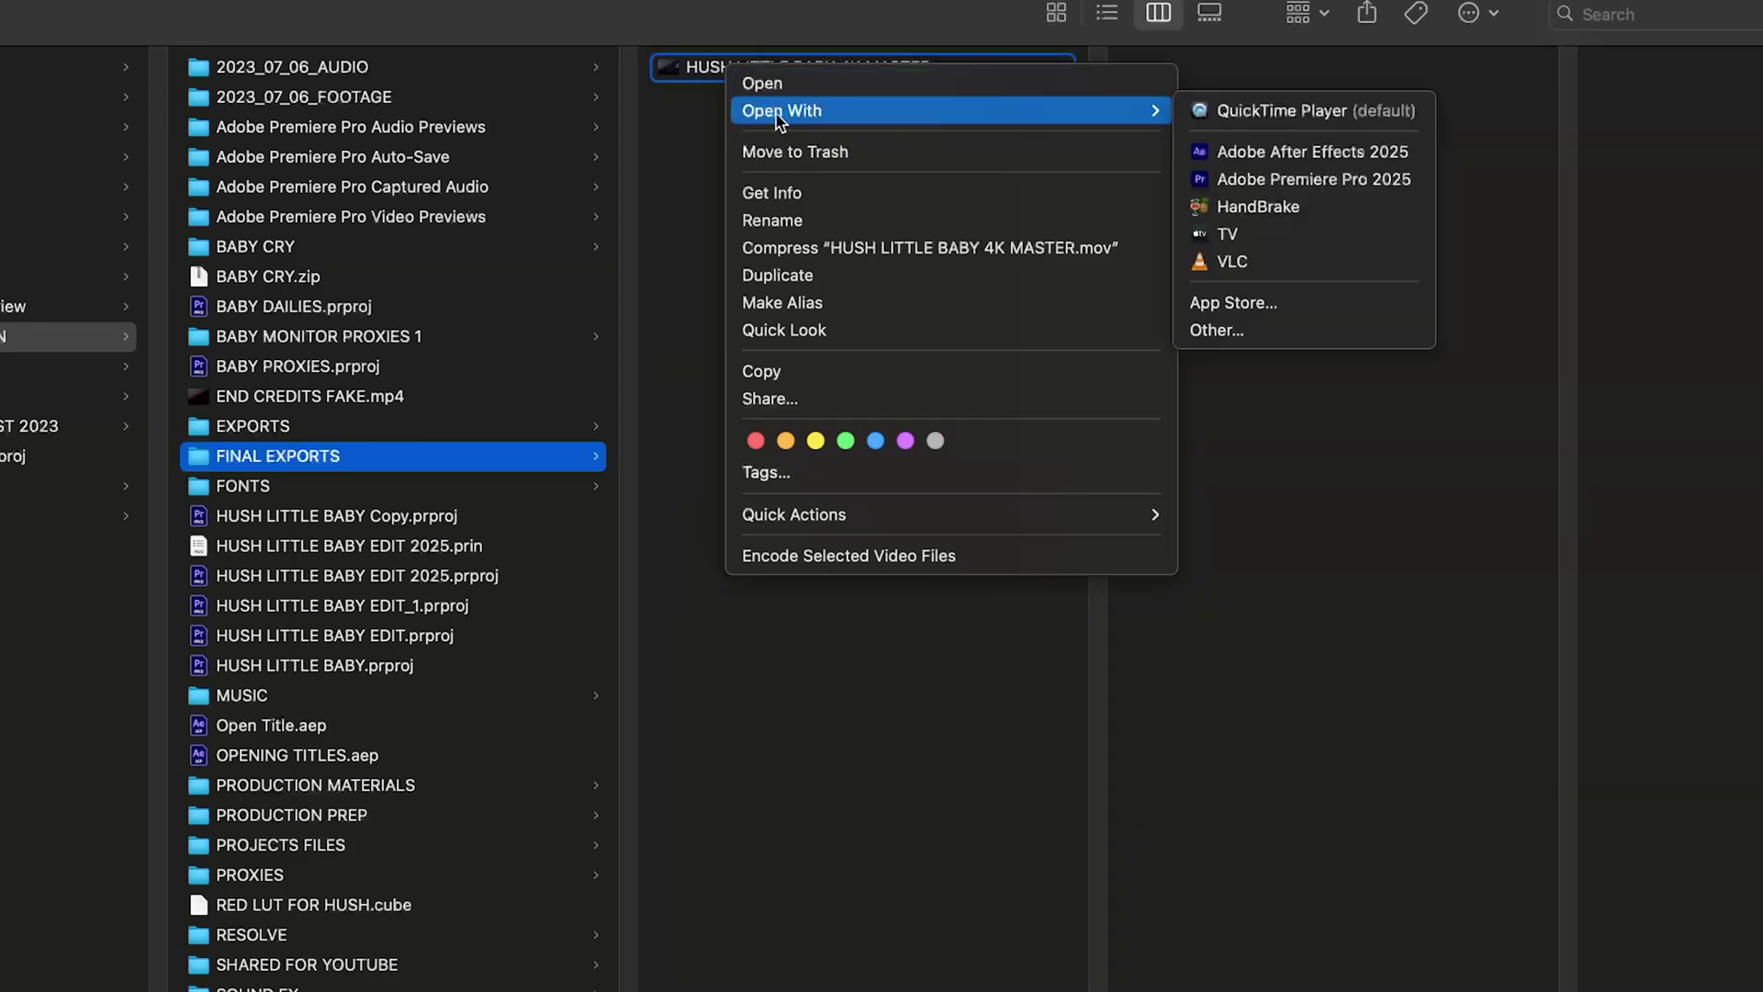
left_click(674, 126)
right_click(723, 81)
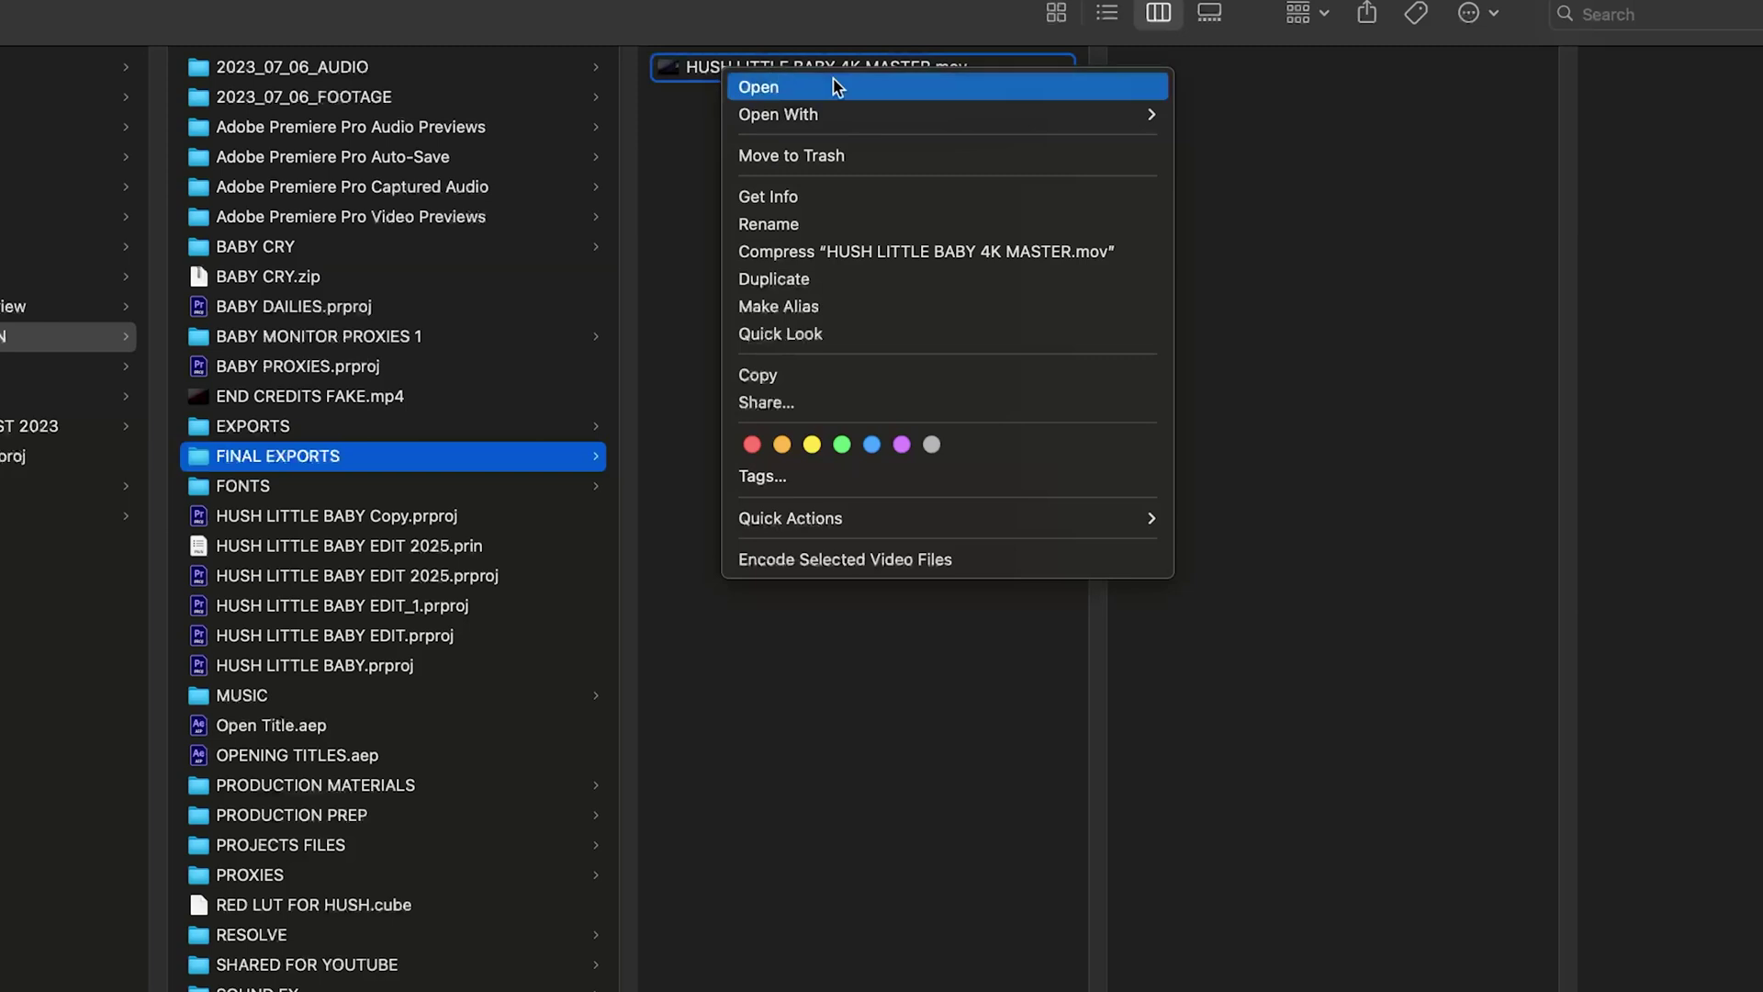
mouse_move(1083, 114)
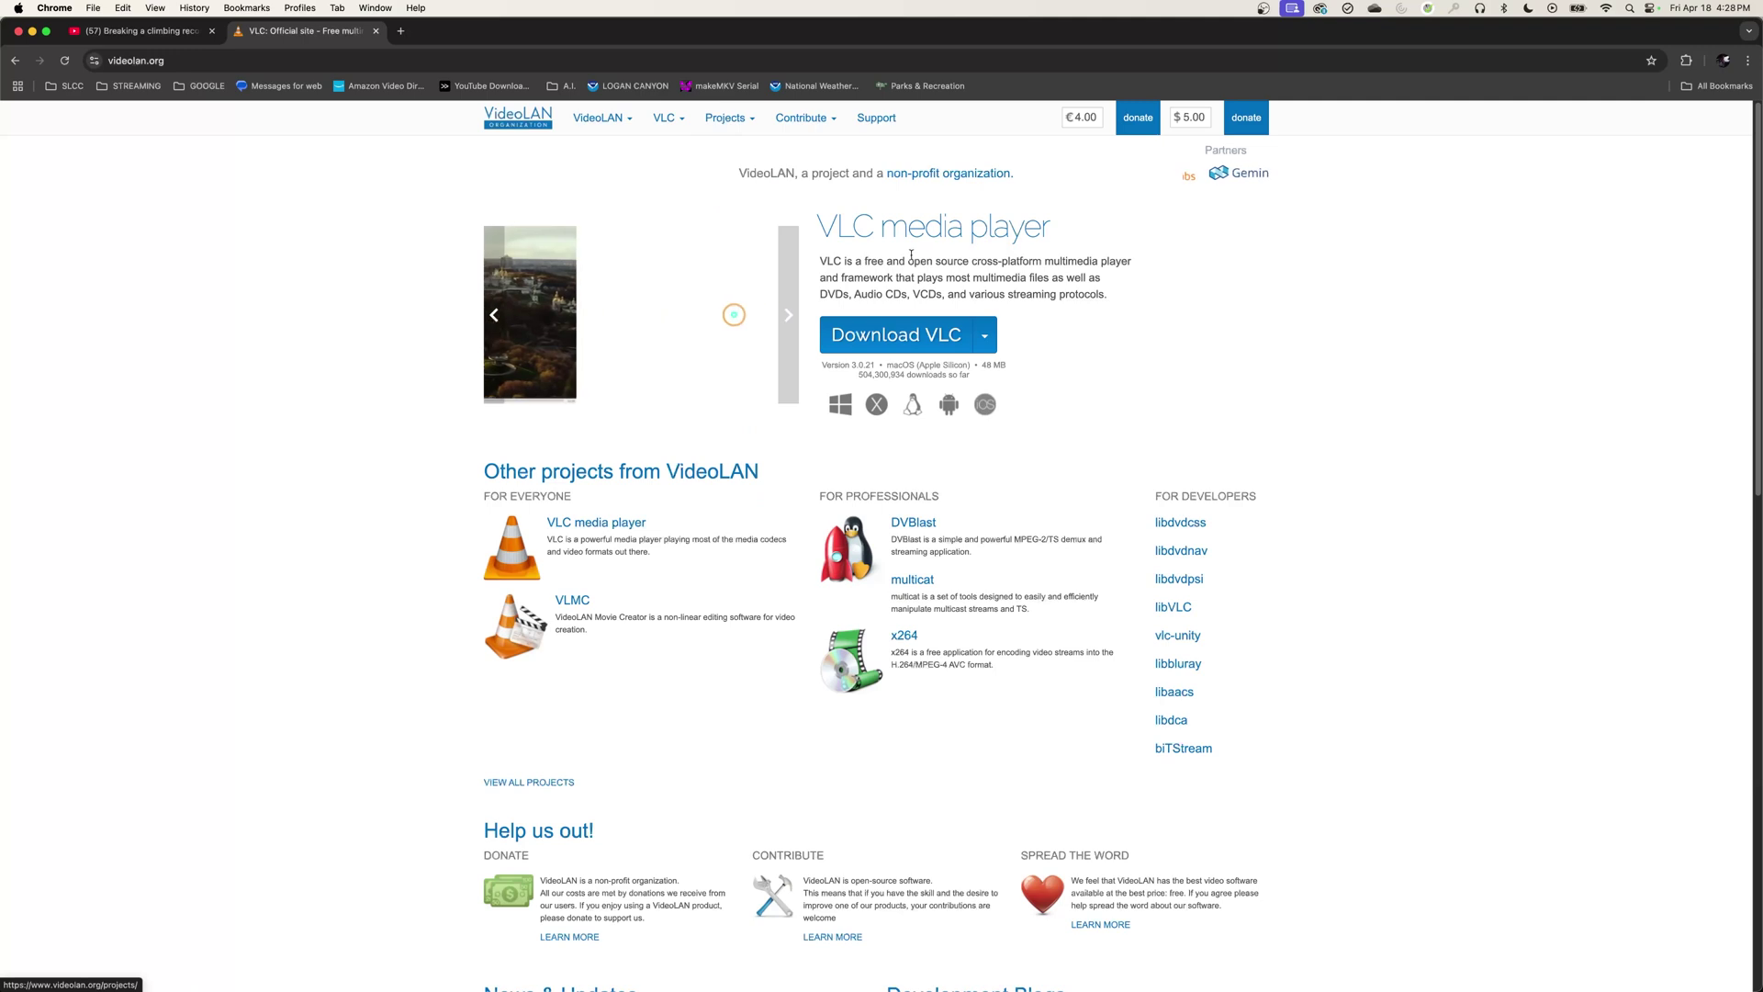
Step: View the operating-system versions offered for the VLC download on the VideoLAN site
left_click(983, 348)
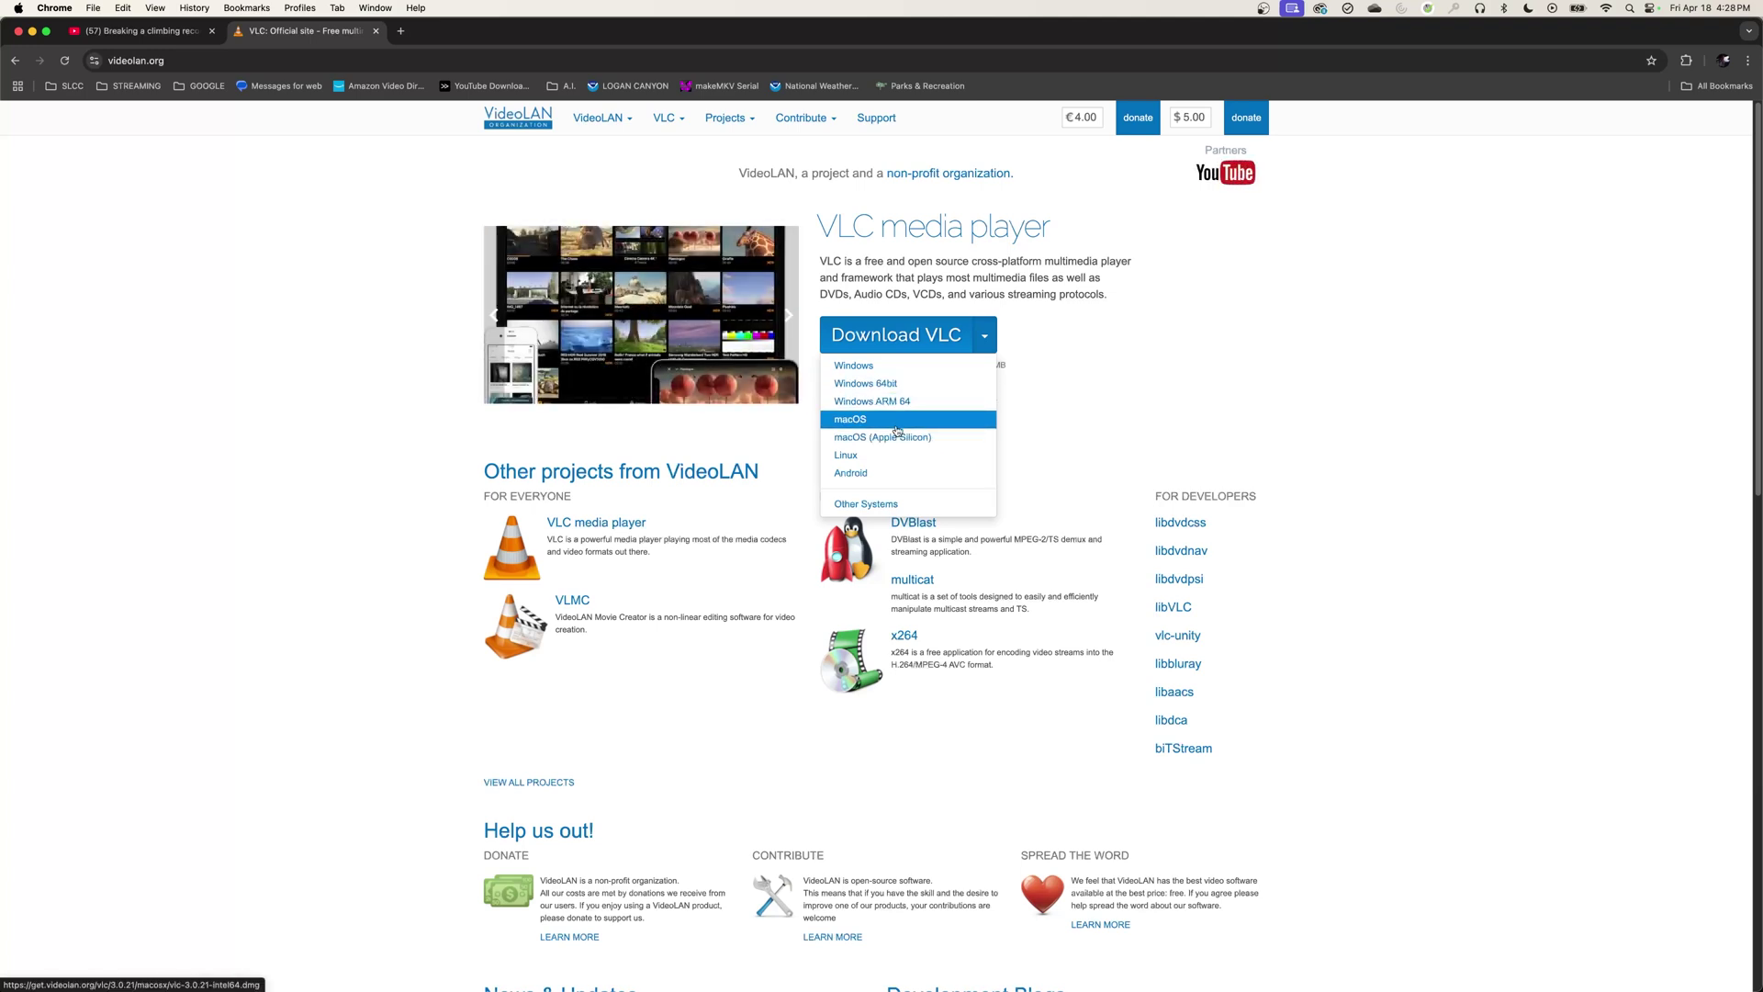
left_click(1067, 399)
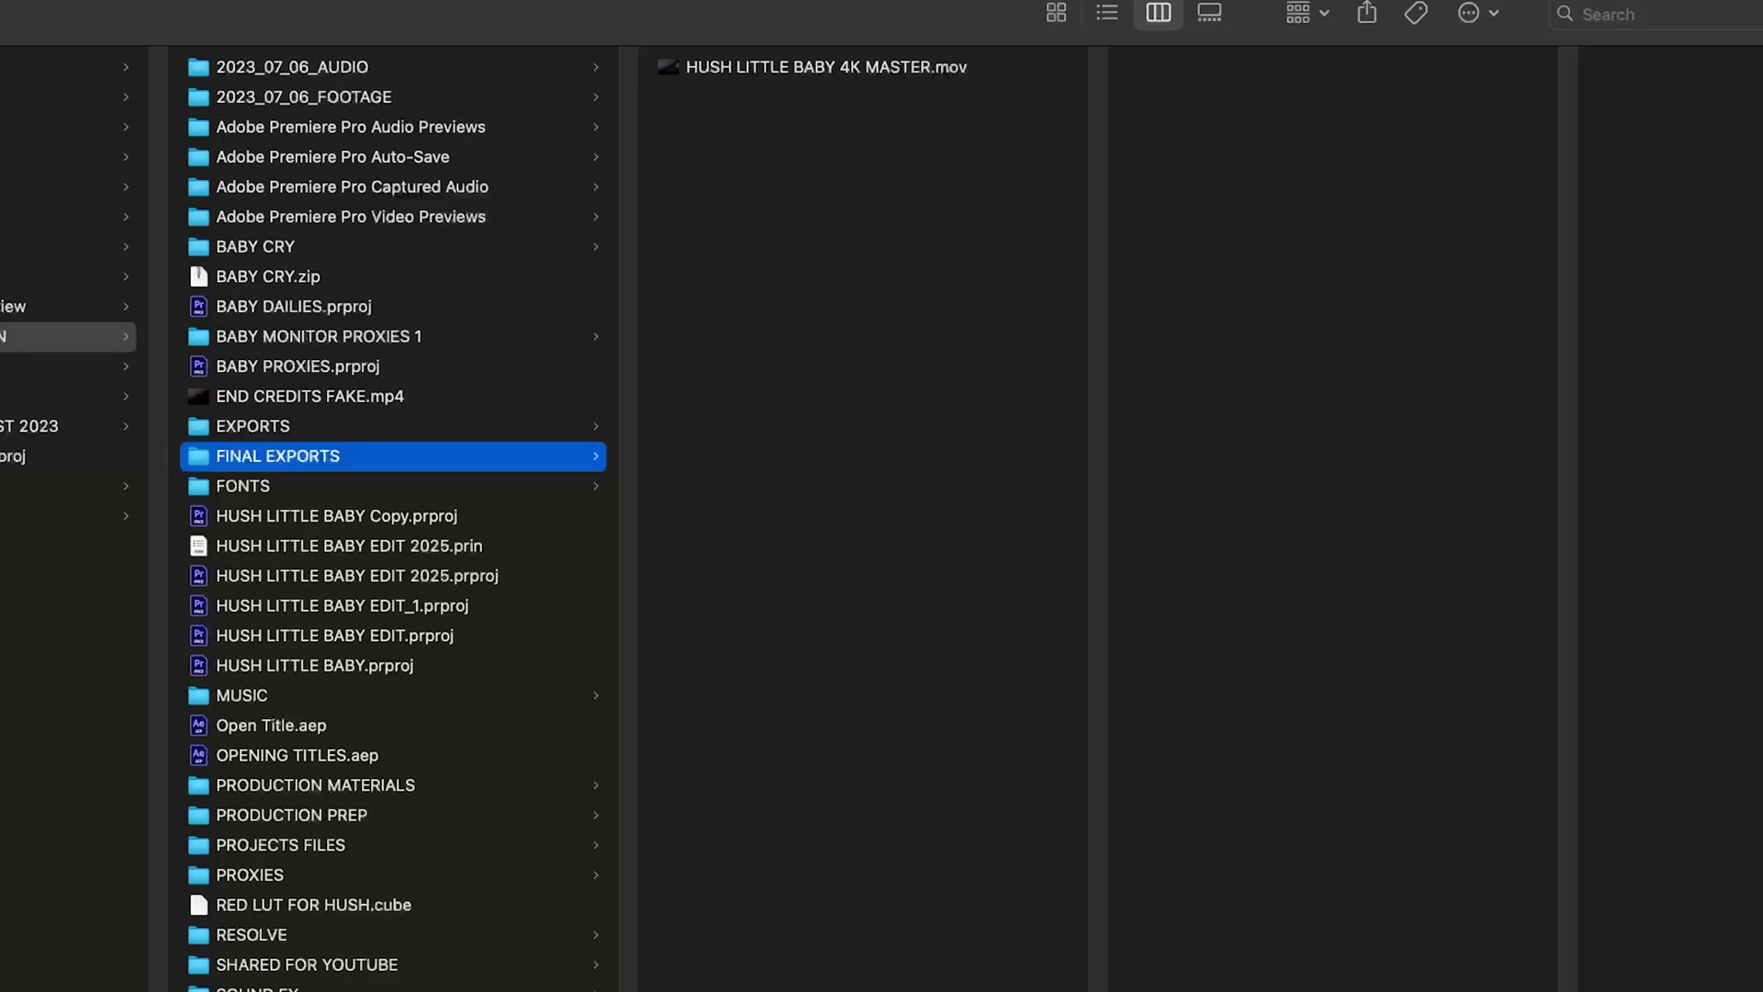
Step: Open HUSH LITTLE BABY 4K MASTER.mov from FINAL EXPORTS in VLC and play it full screen
right_click(742, 73)
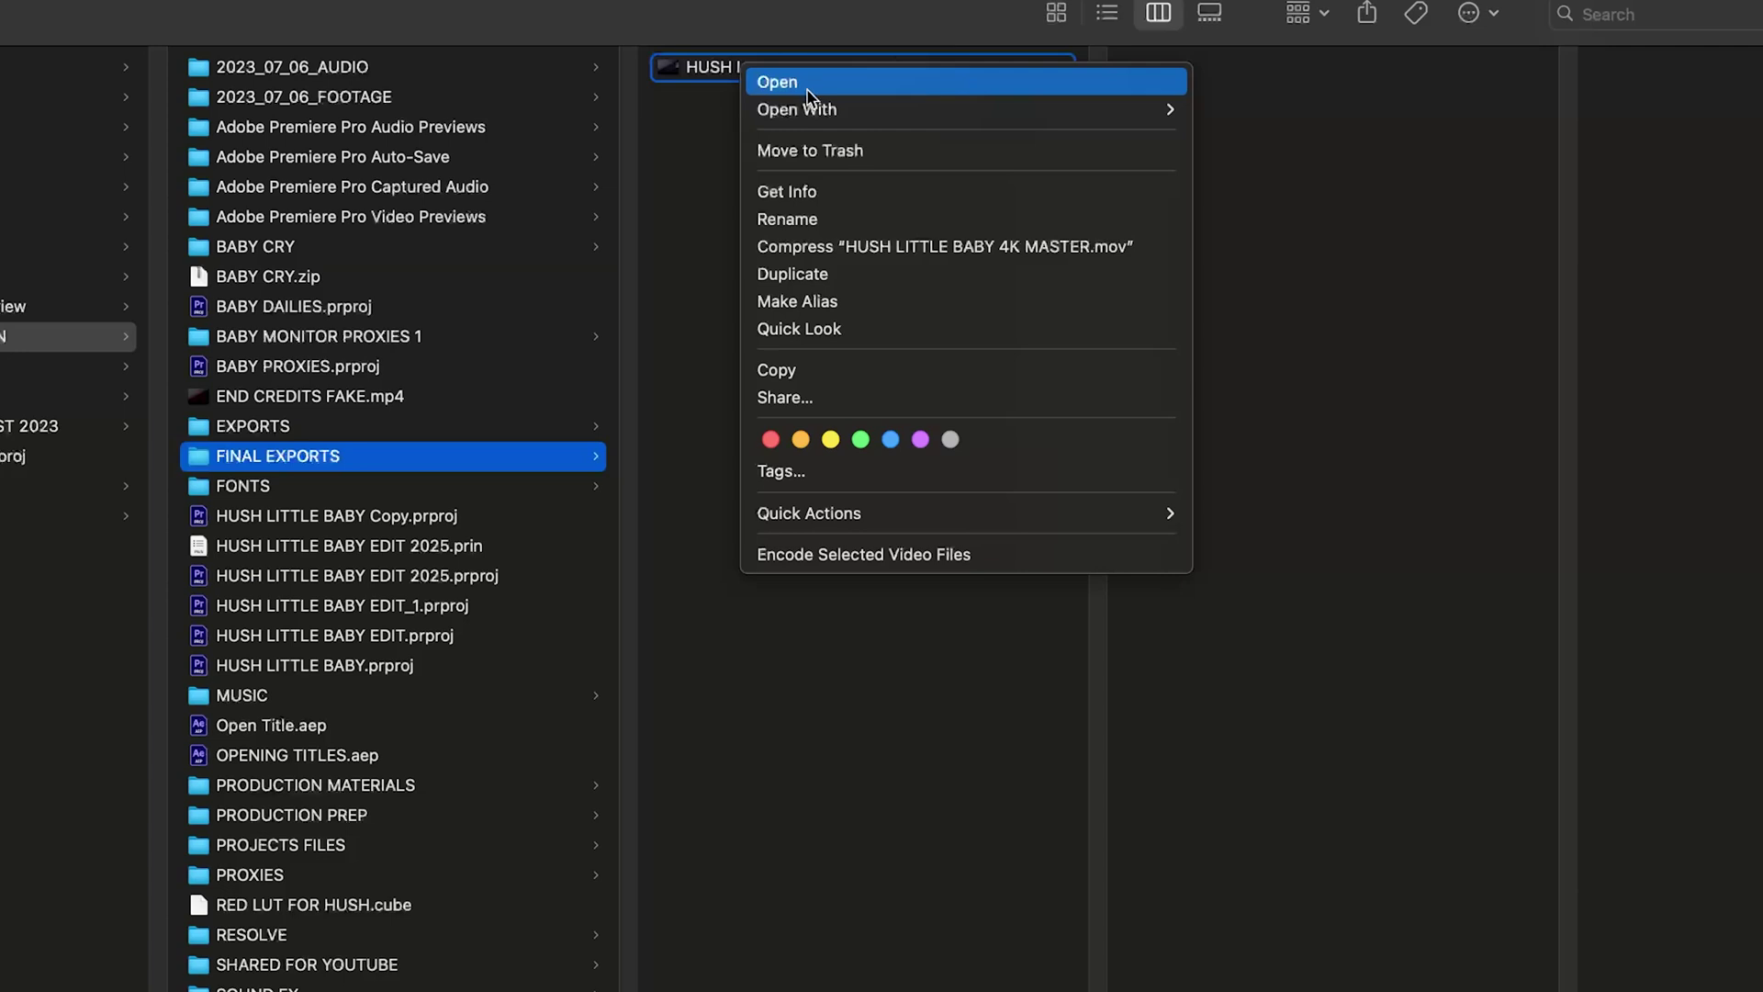
mouse_move(882, 108)
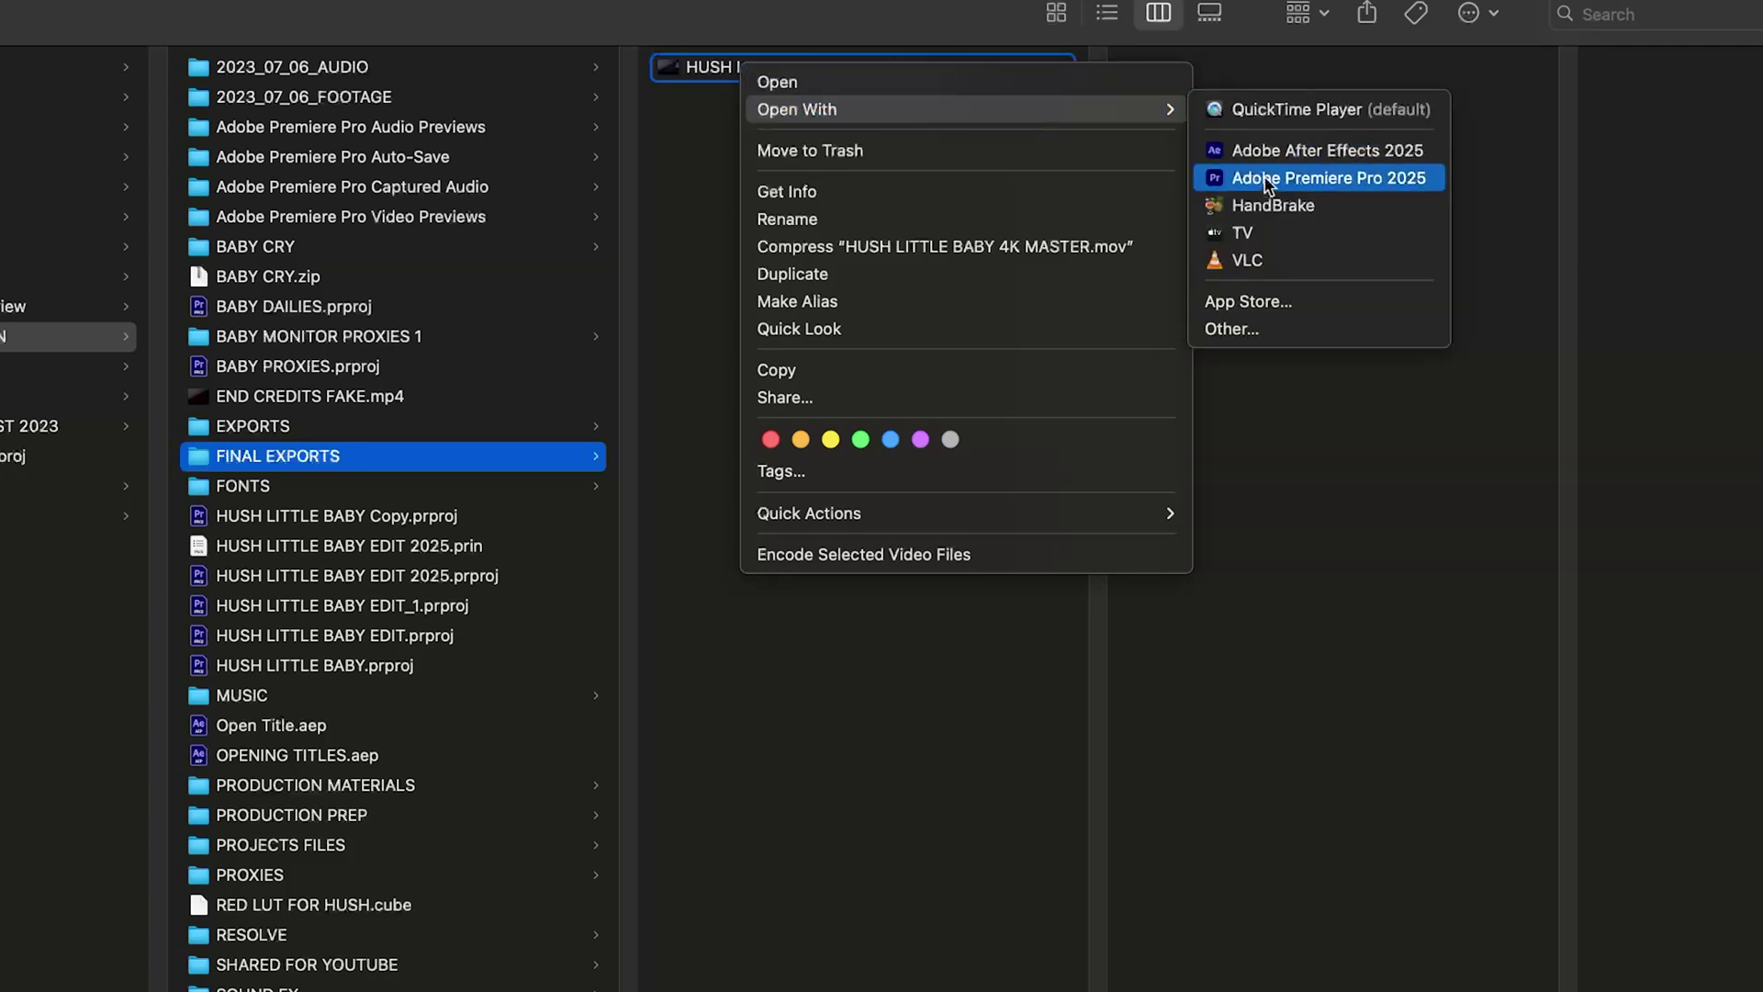
left_click(1239, 259)
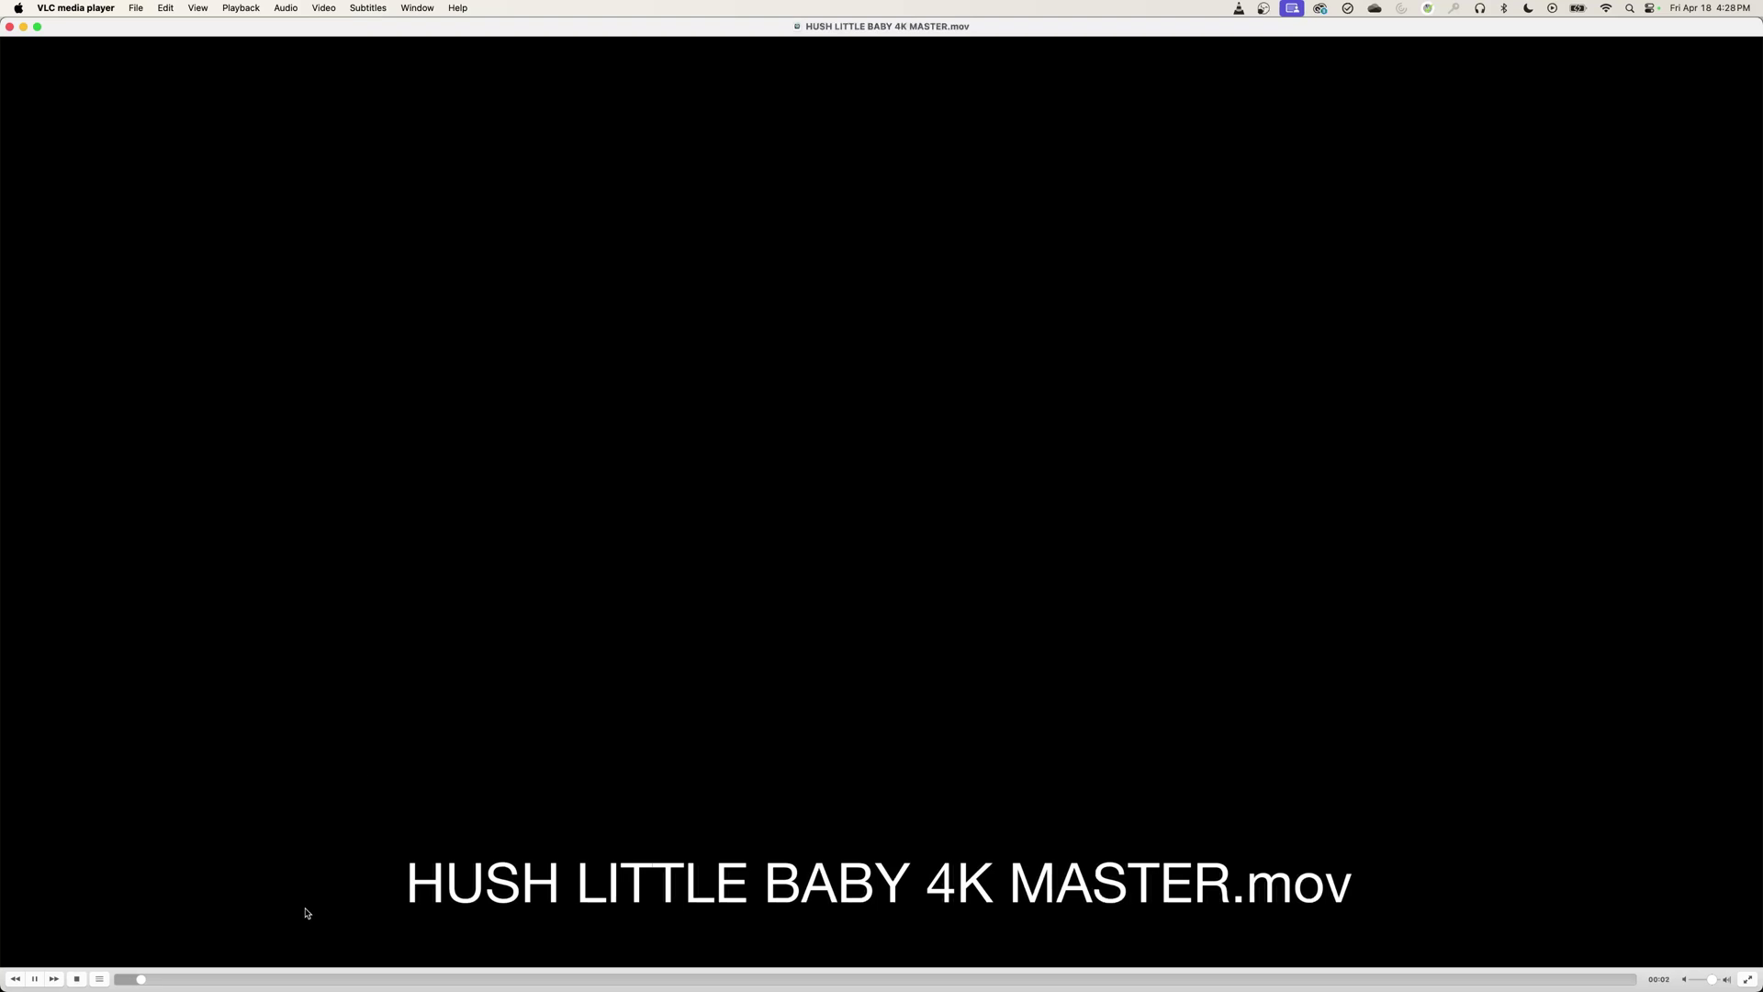
key("super+f")
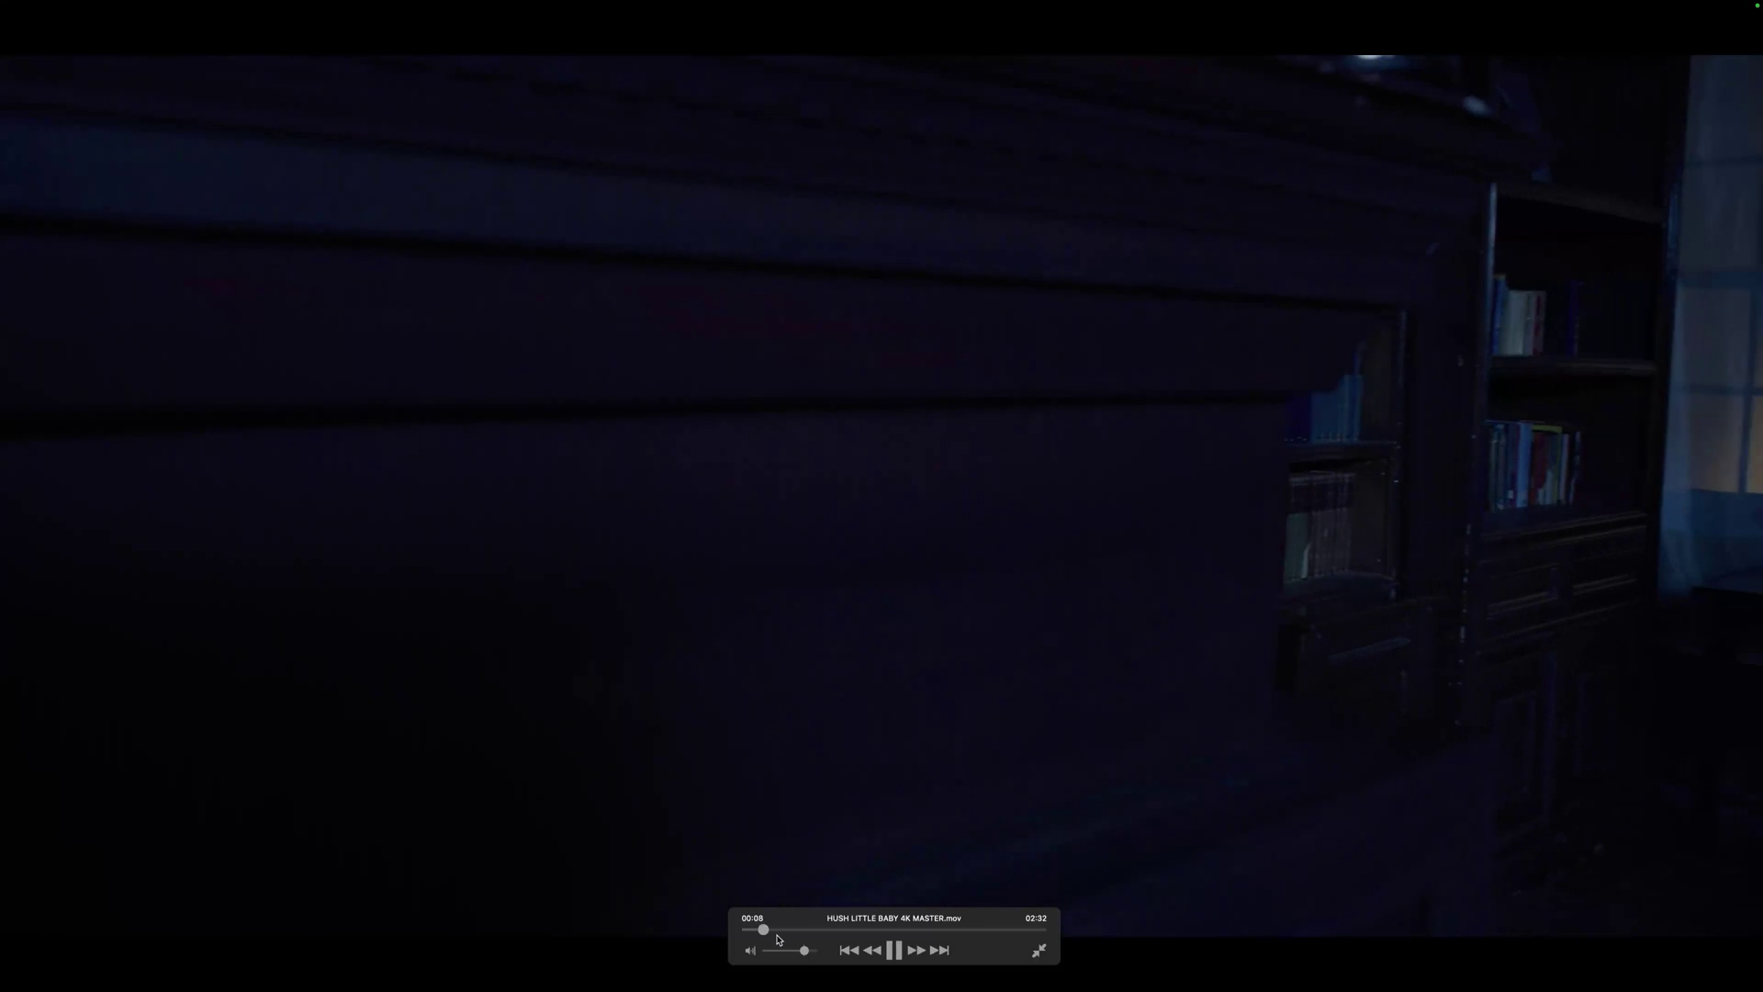
Step: Check the exported movie's picture and sound at several points through the end credits, and close the player
left_click(893, 949)
left_click(791, 929)
left_click_drag(792, 933, 860, 931)
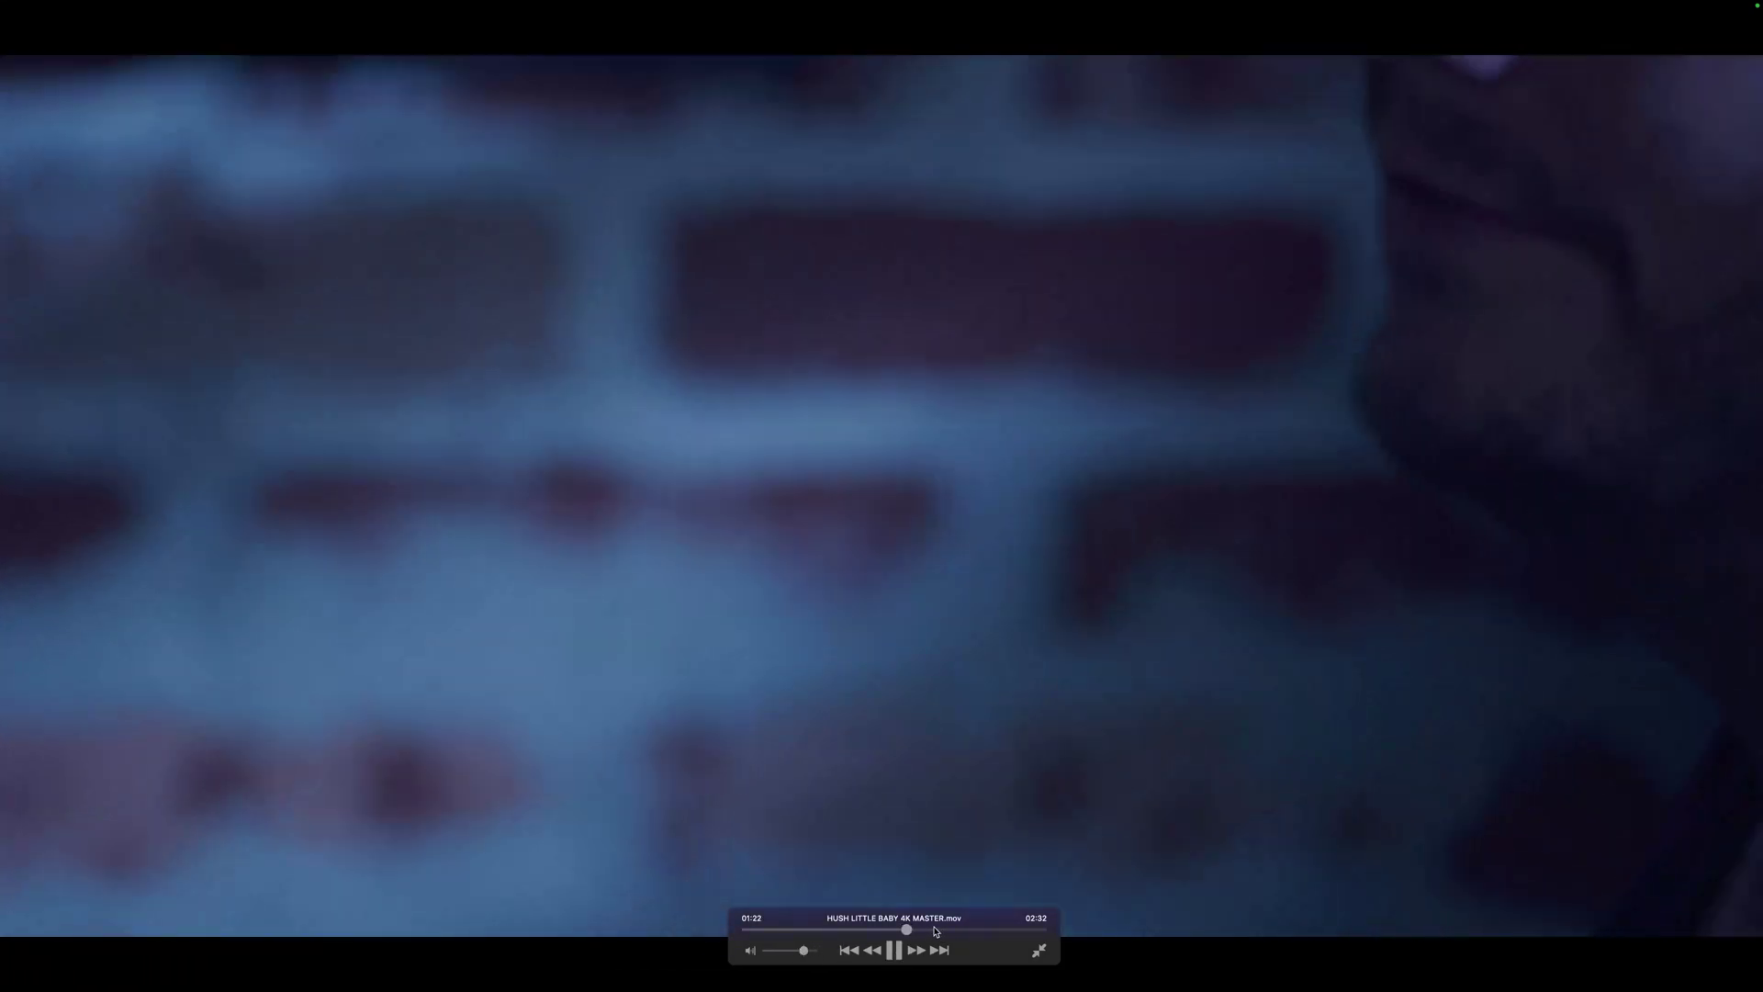
left_click(1005, 929)
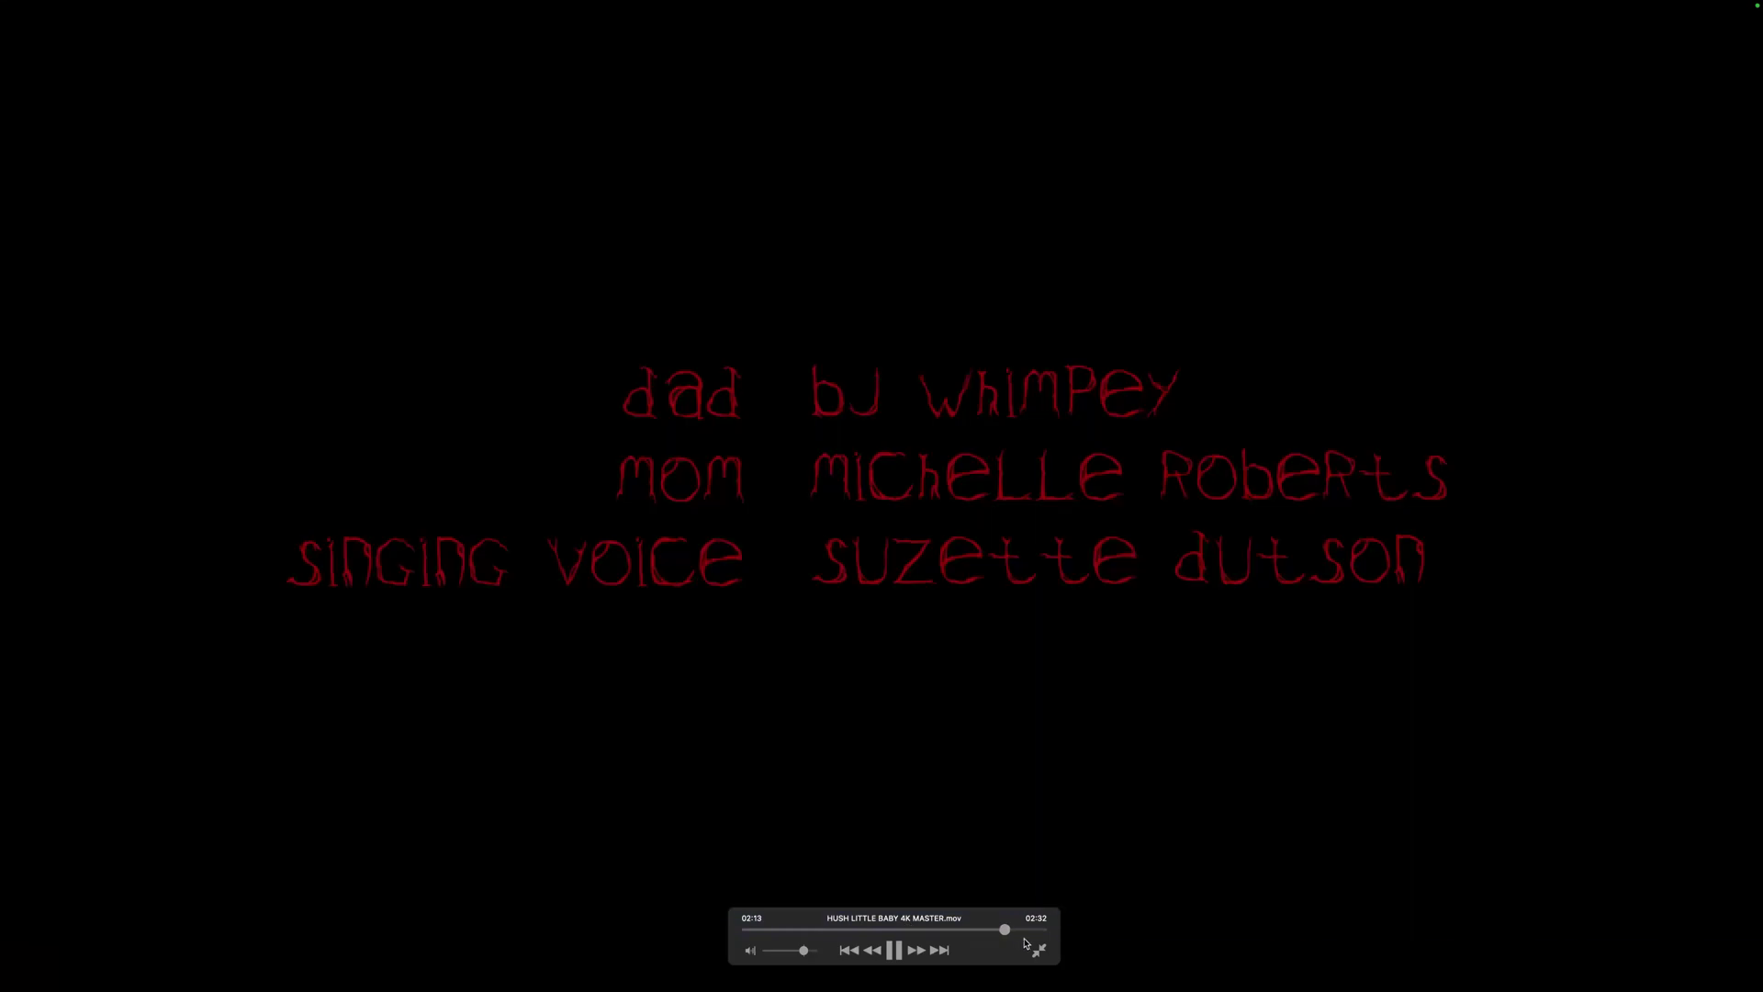
left_click(894, 950)
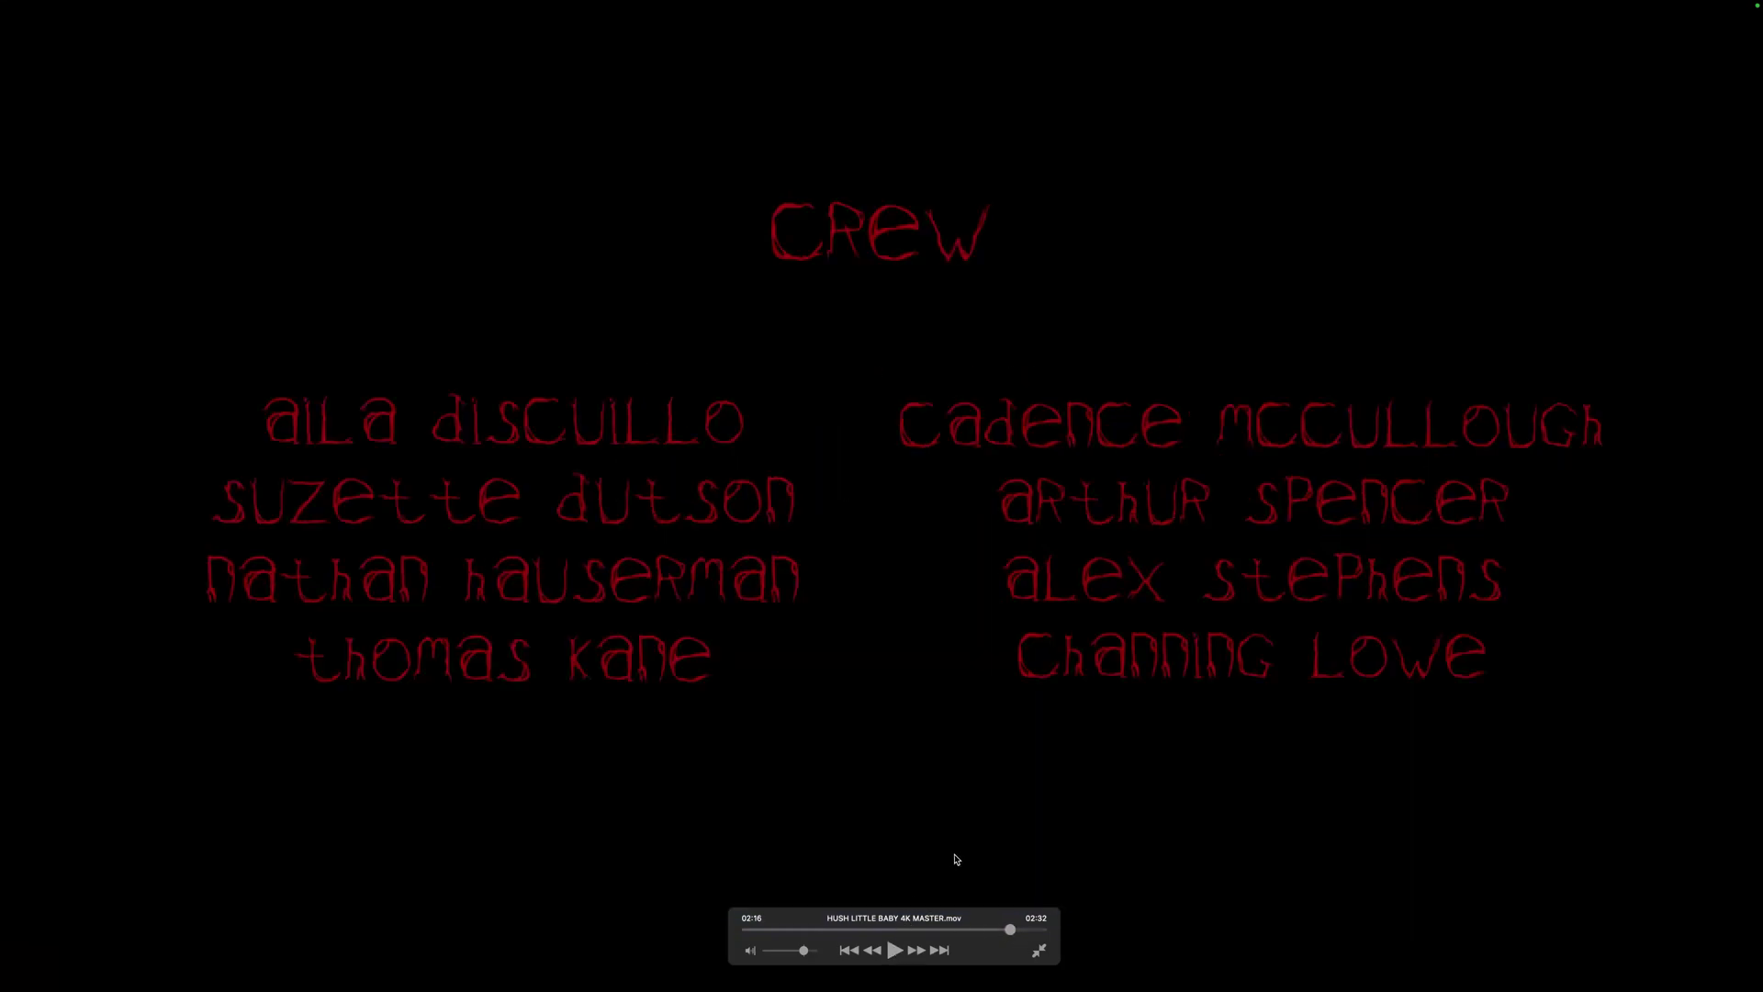
key("super+w")
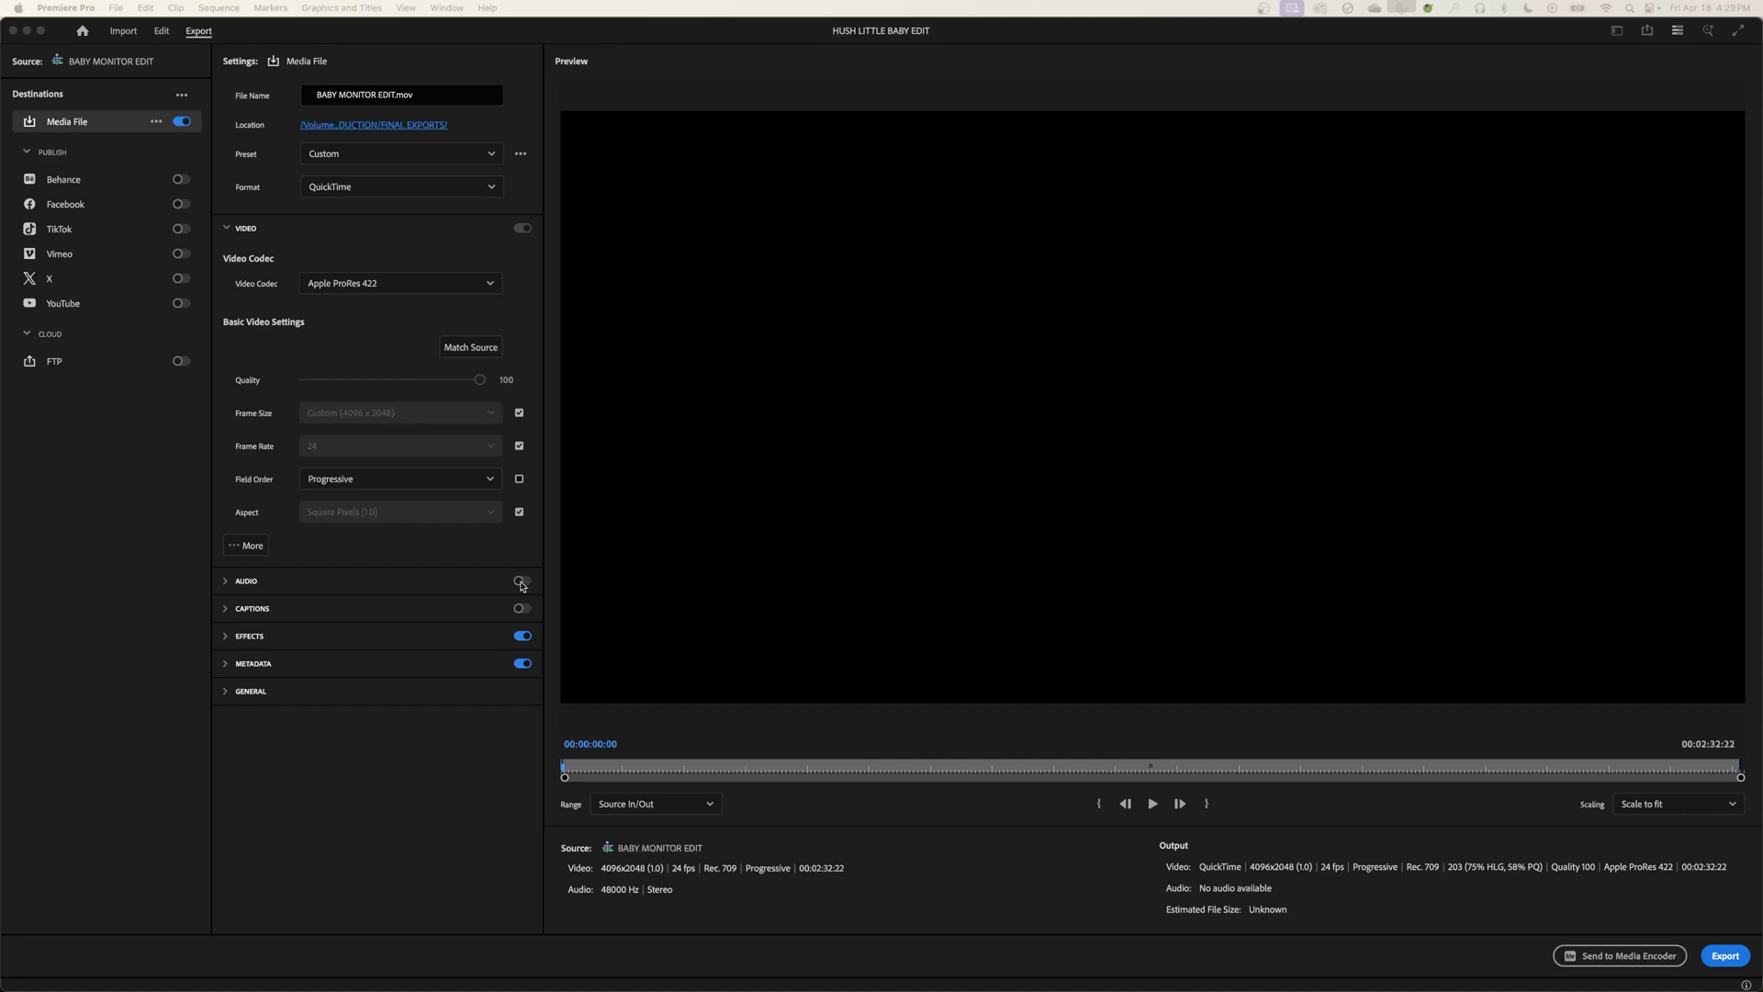
Step: Enable audio in the export settings and export the sequence again
left_click(523, 583)
left_click(520, 581)
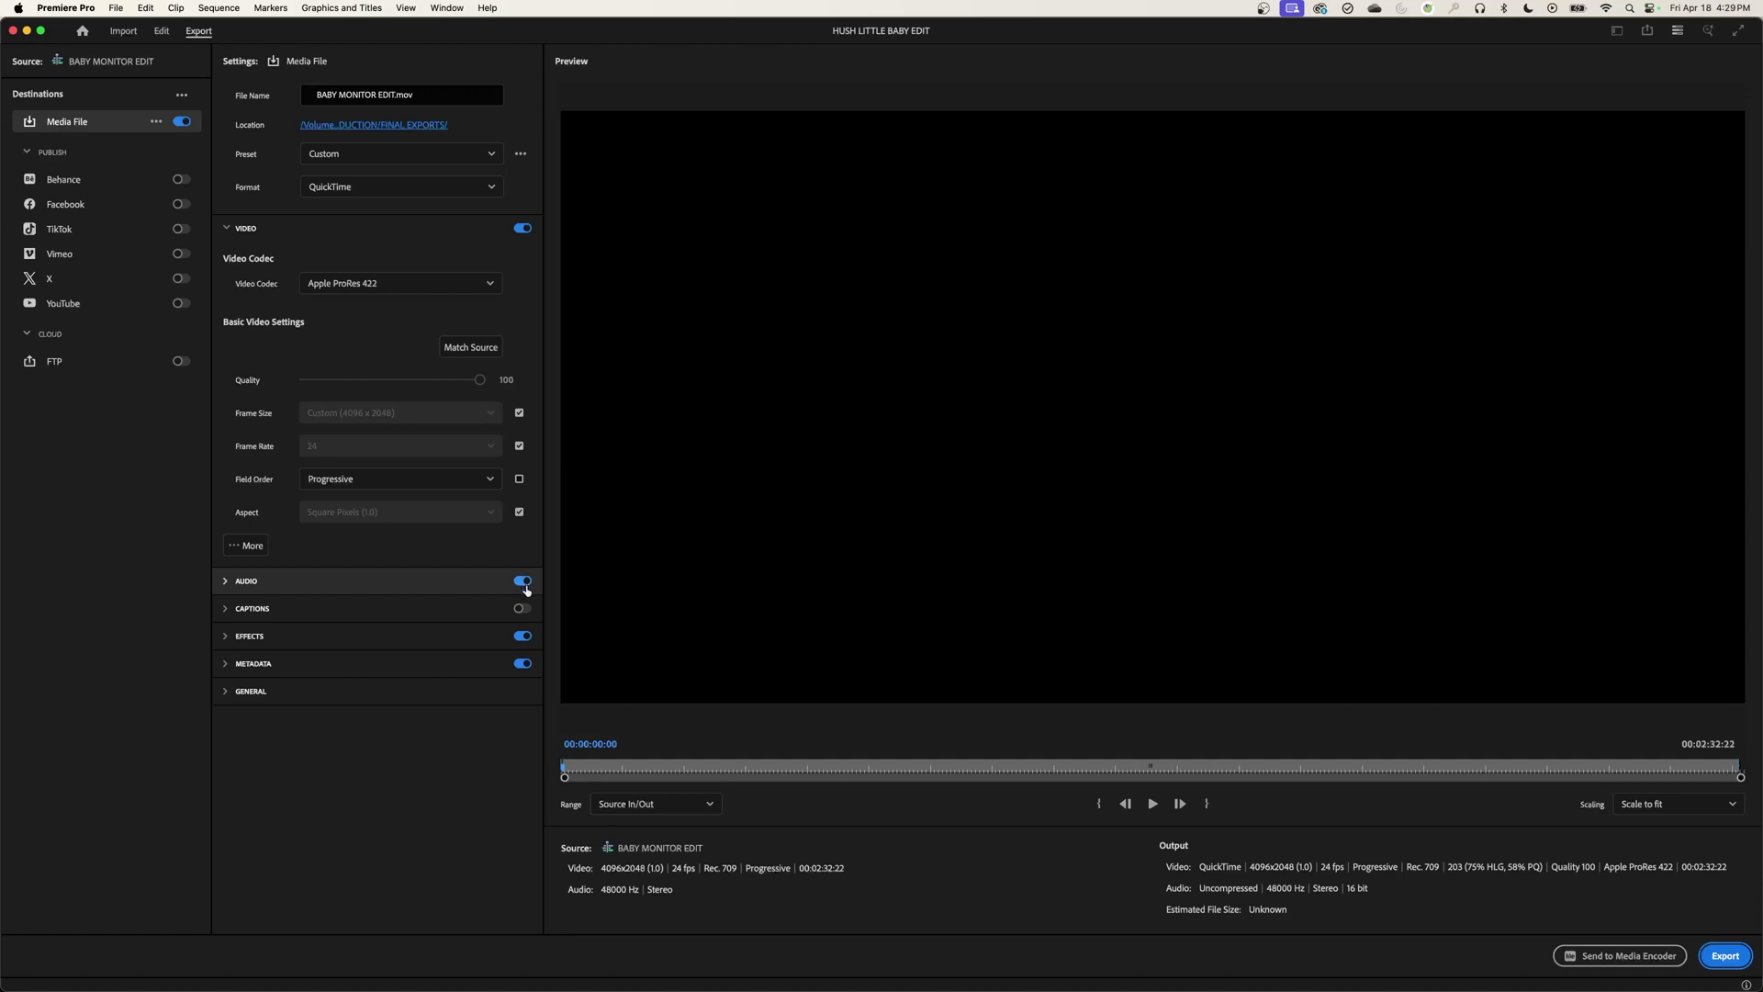
left_click(1723, 953)
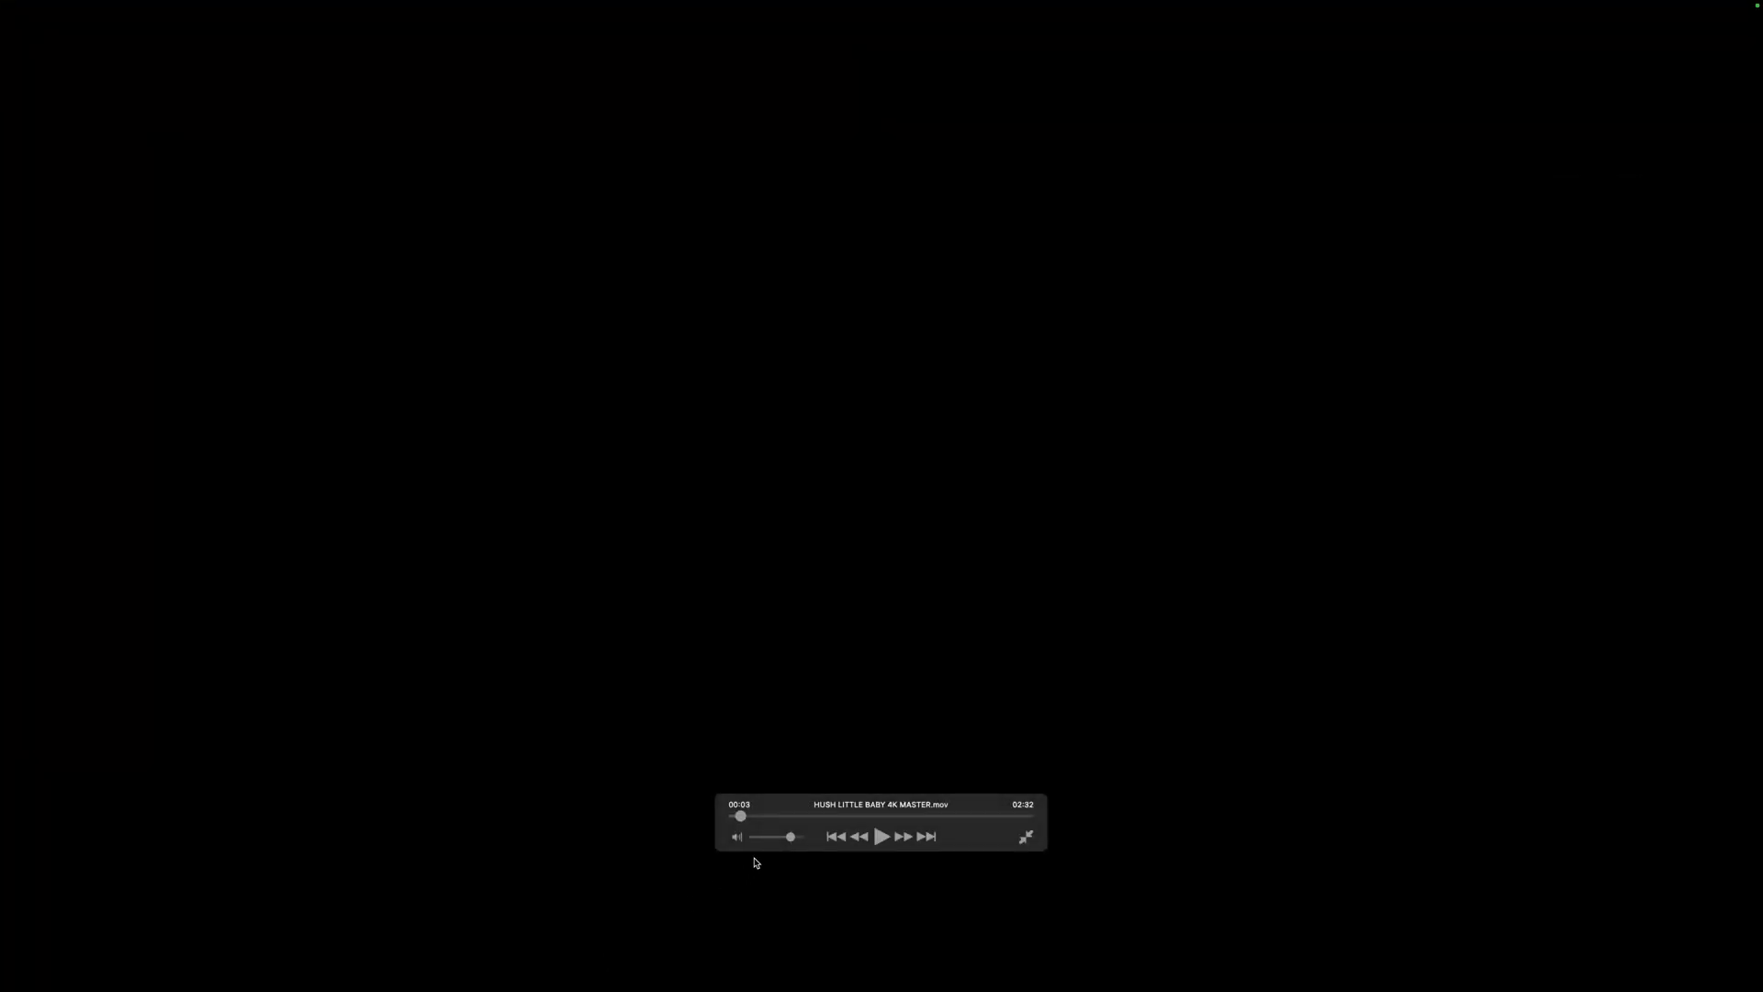
Step: Review the re-exported 4K master near its beginning and end in VLC, and close the player
left_click_drag(740, 816, 780, 819)
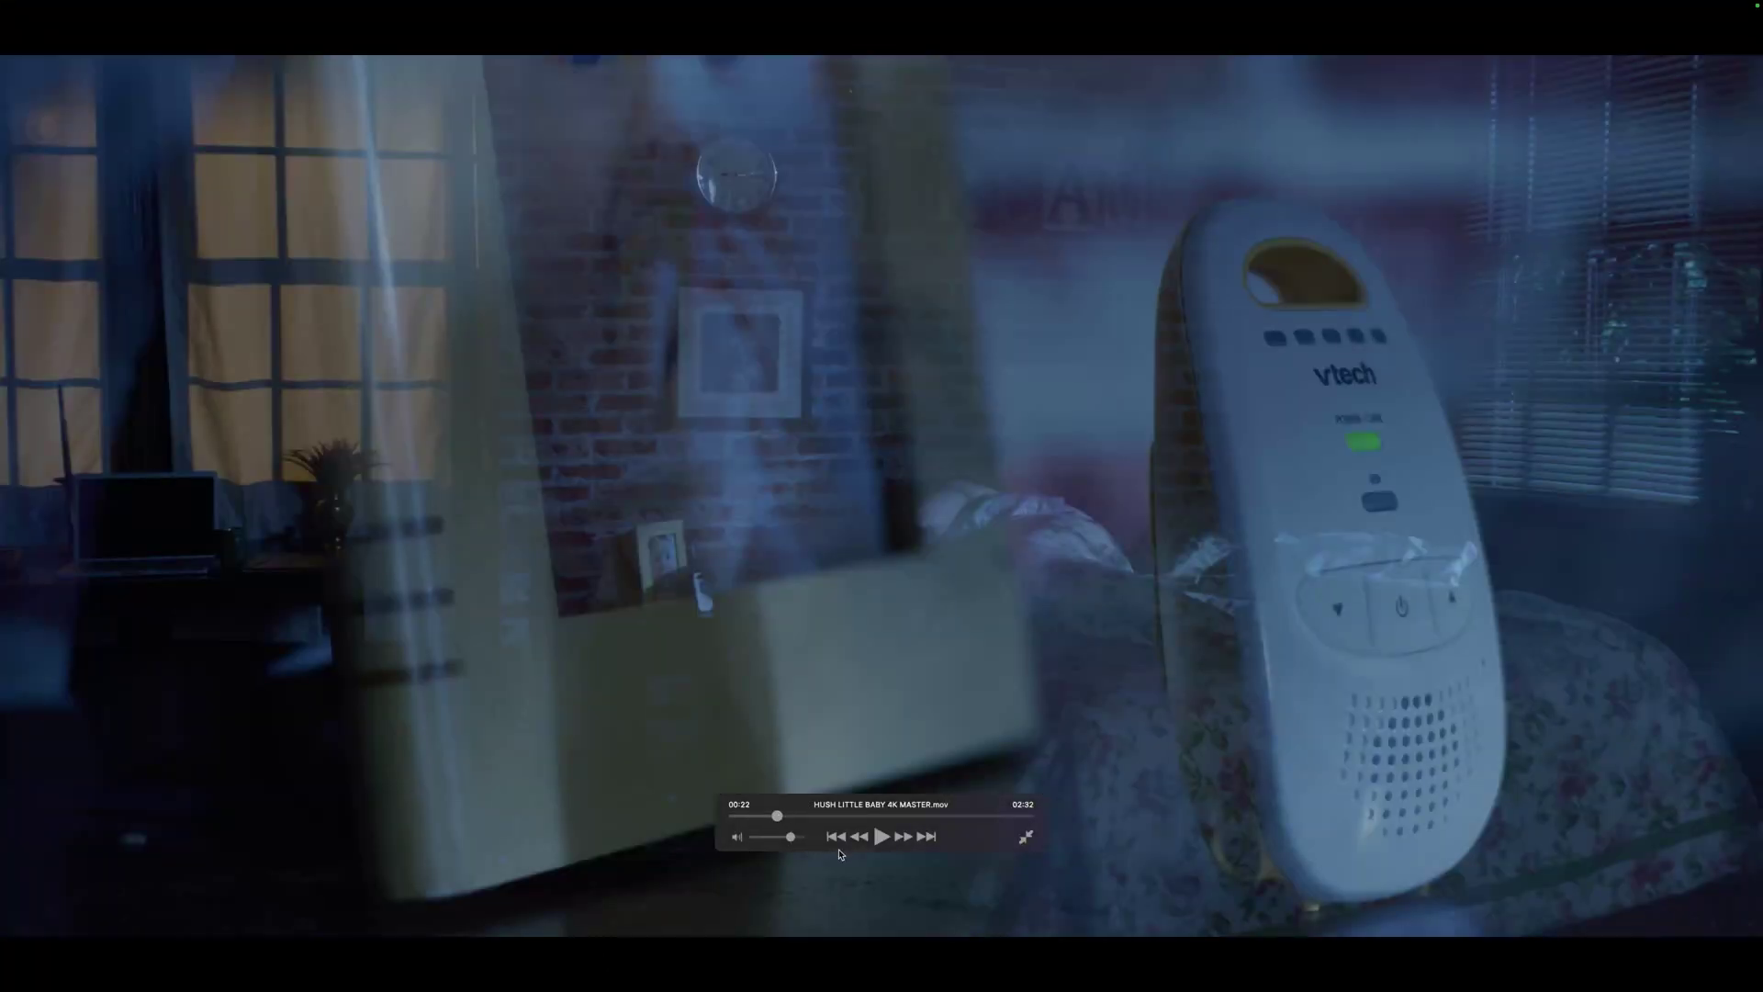
left_click(880, 836)
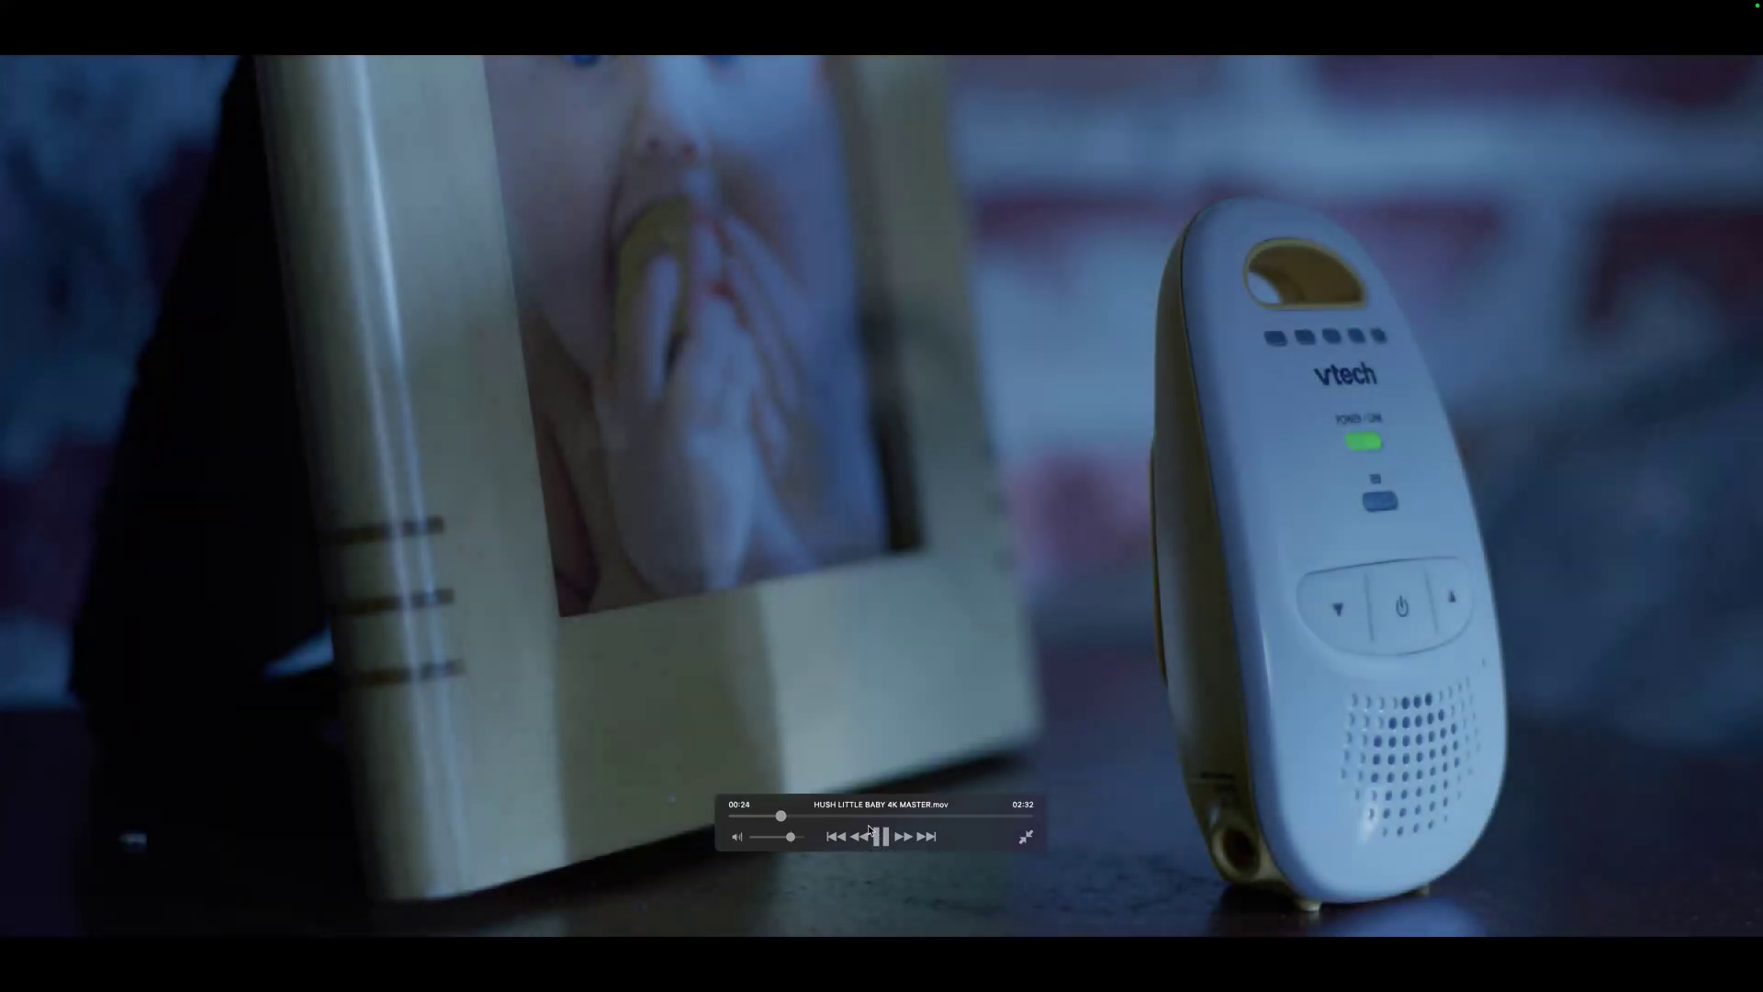
left_click(982, 816)
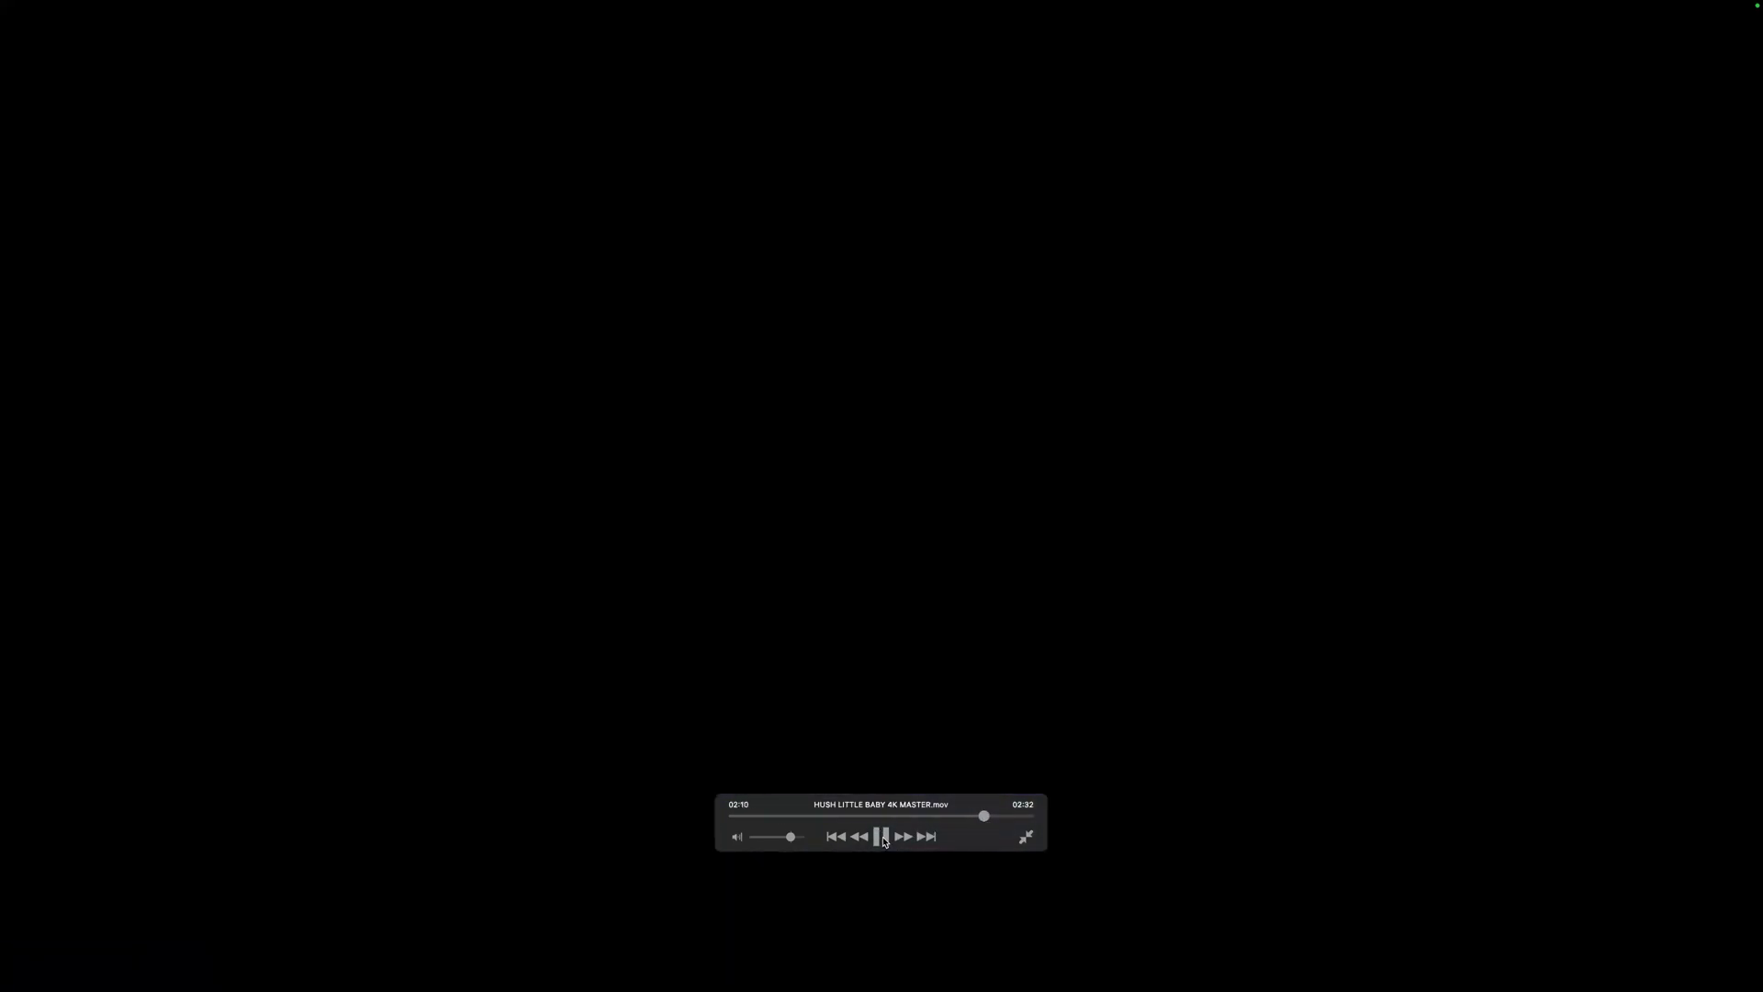
left_click(881, 837)
key("super+w")
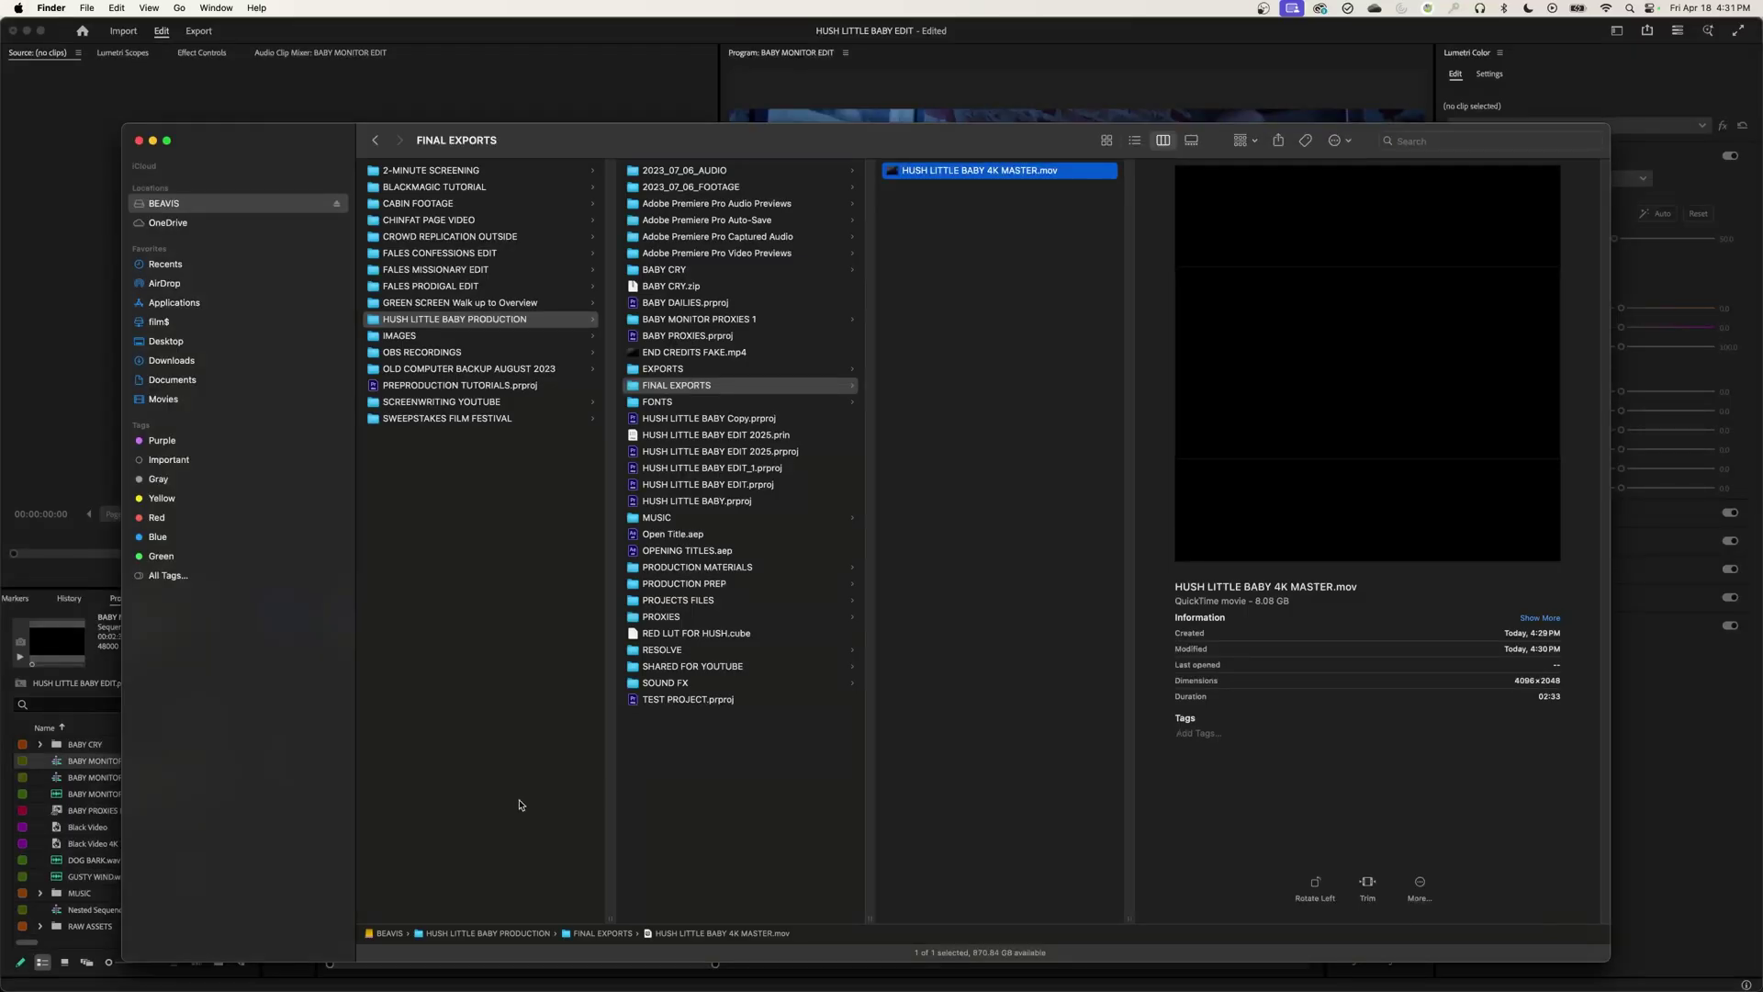
Step: Switch back to Premiere Pro and mark an In point at 00:01:33:13 and an Out point at 00:01:47:08 in BABY MONITOR EDIT
left_click(80, 455)
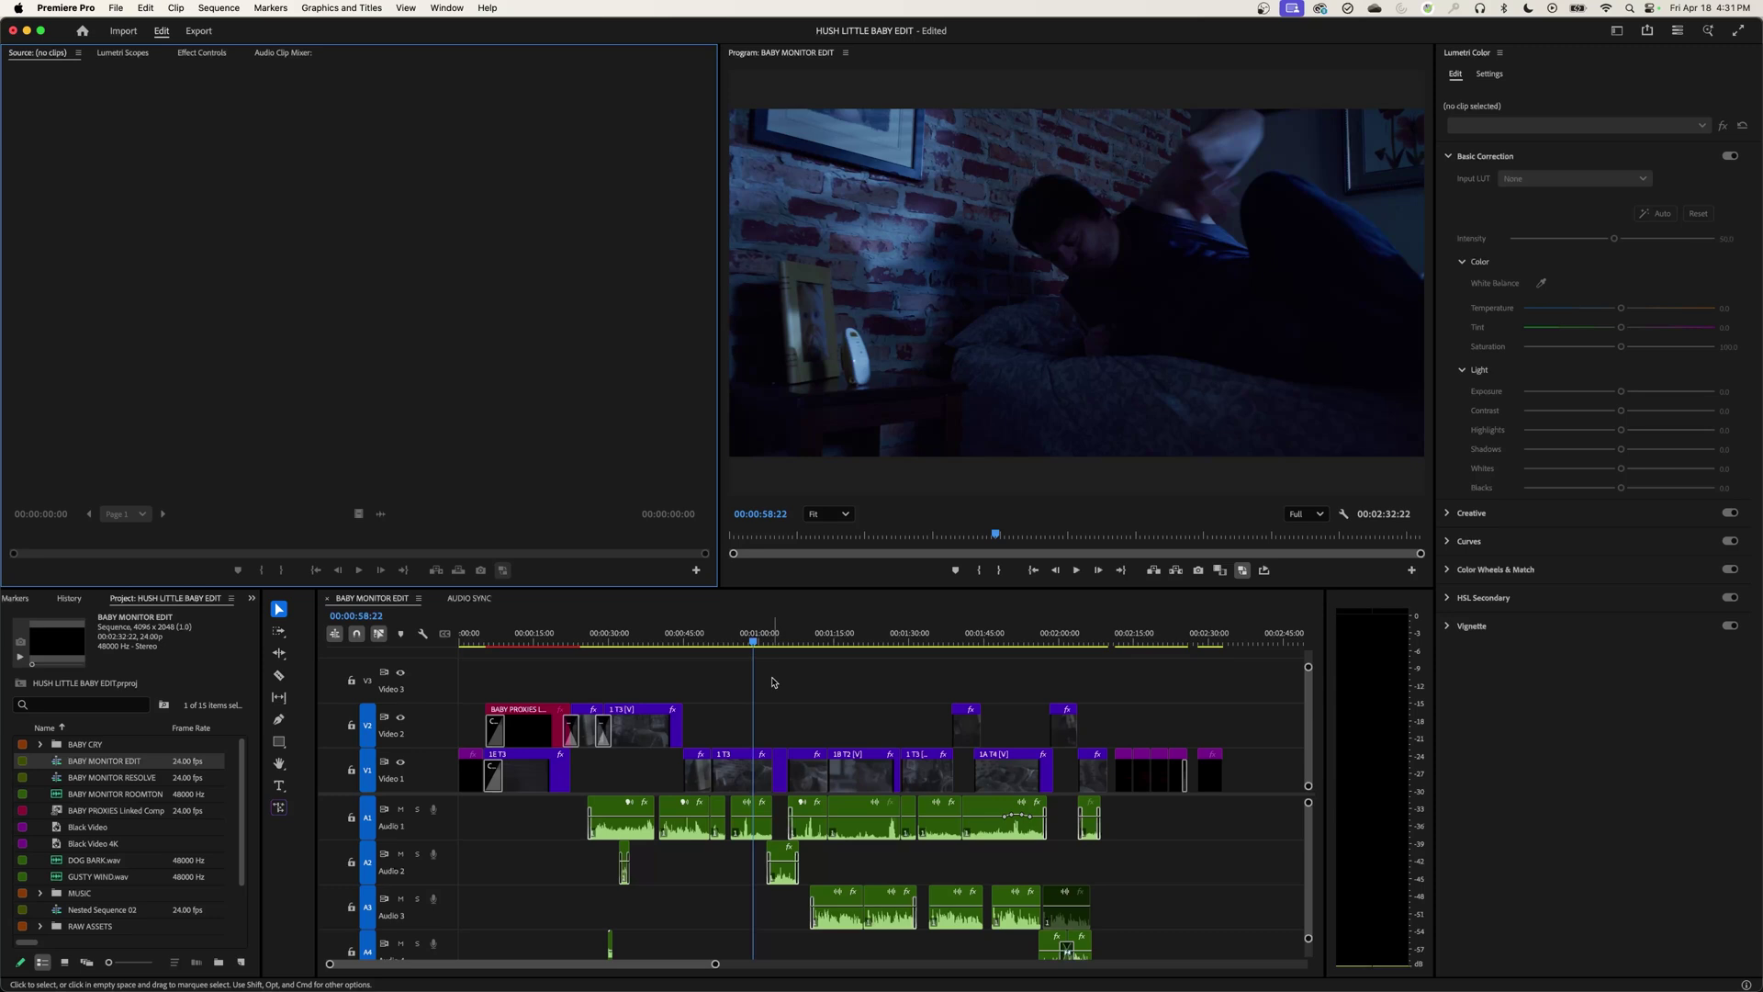
left_click(926, 642)
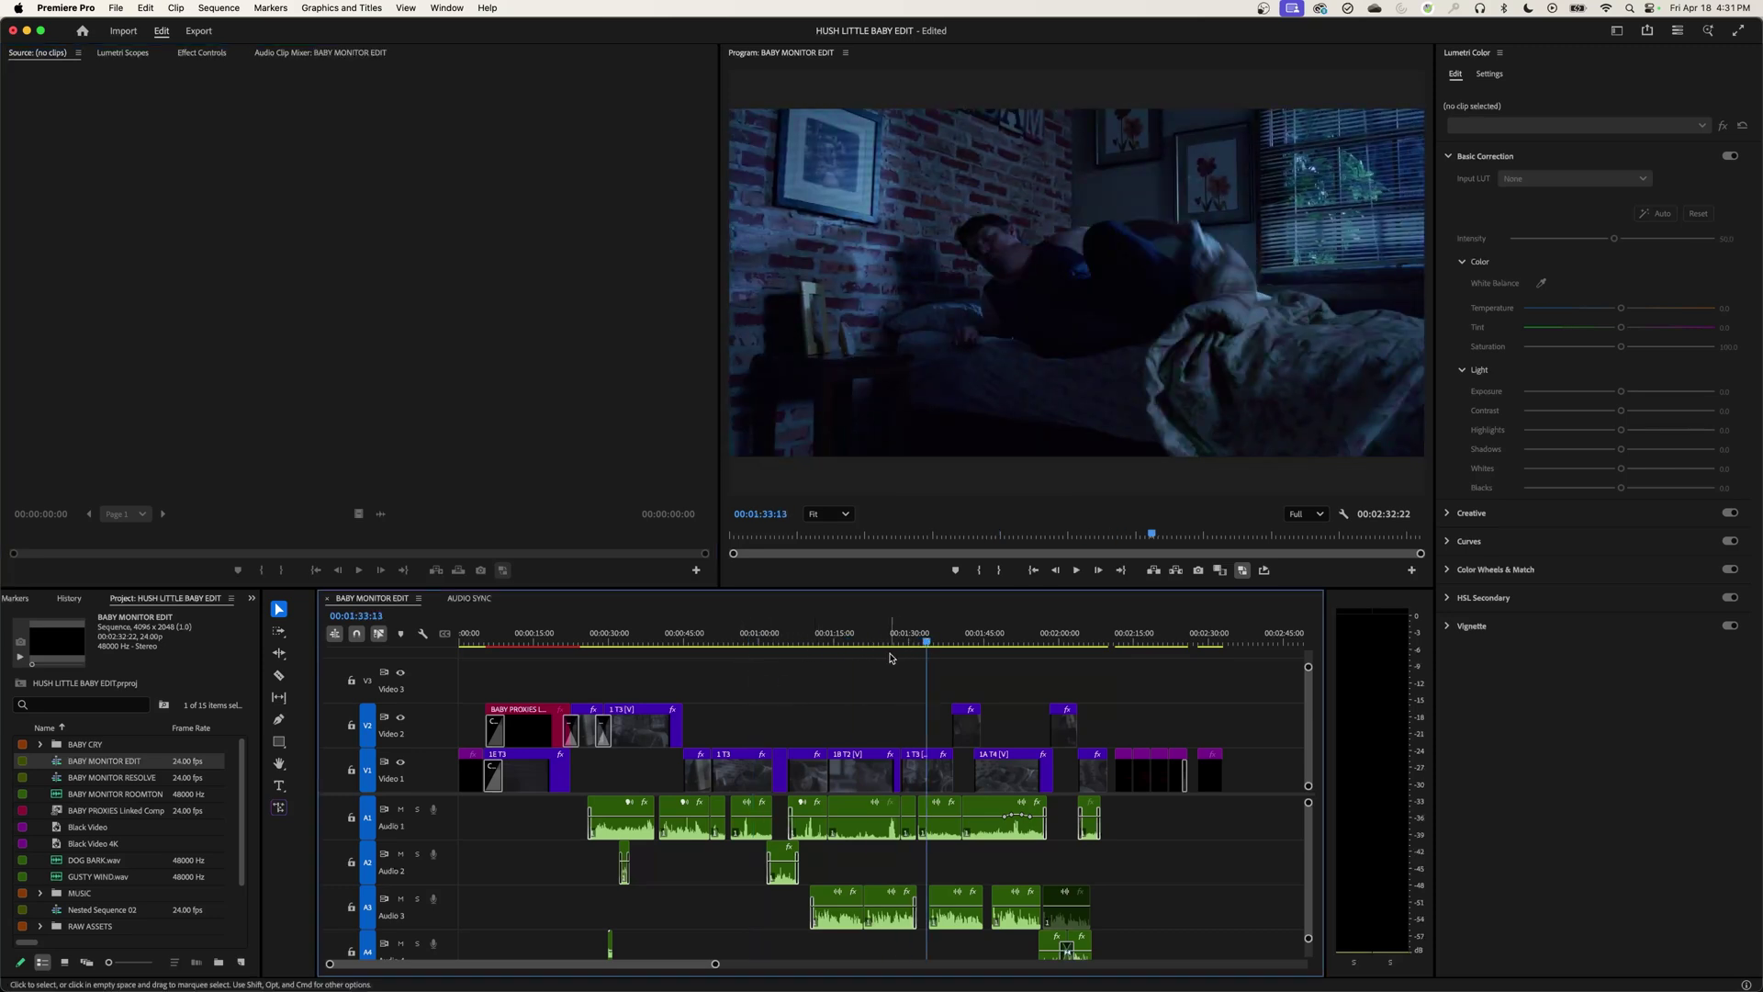
key("i")
left_click(987, 642)
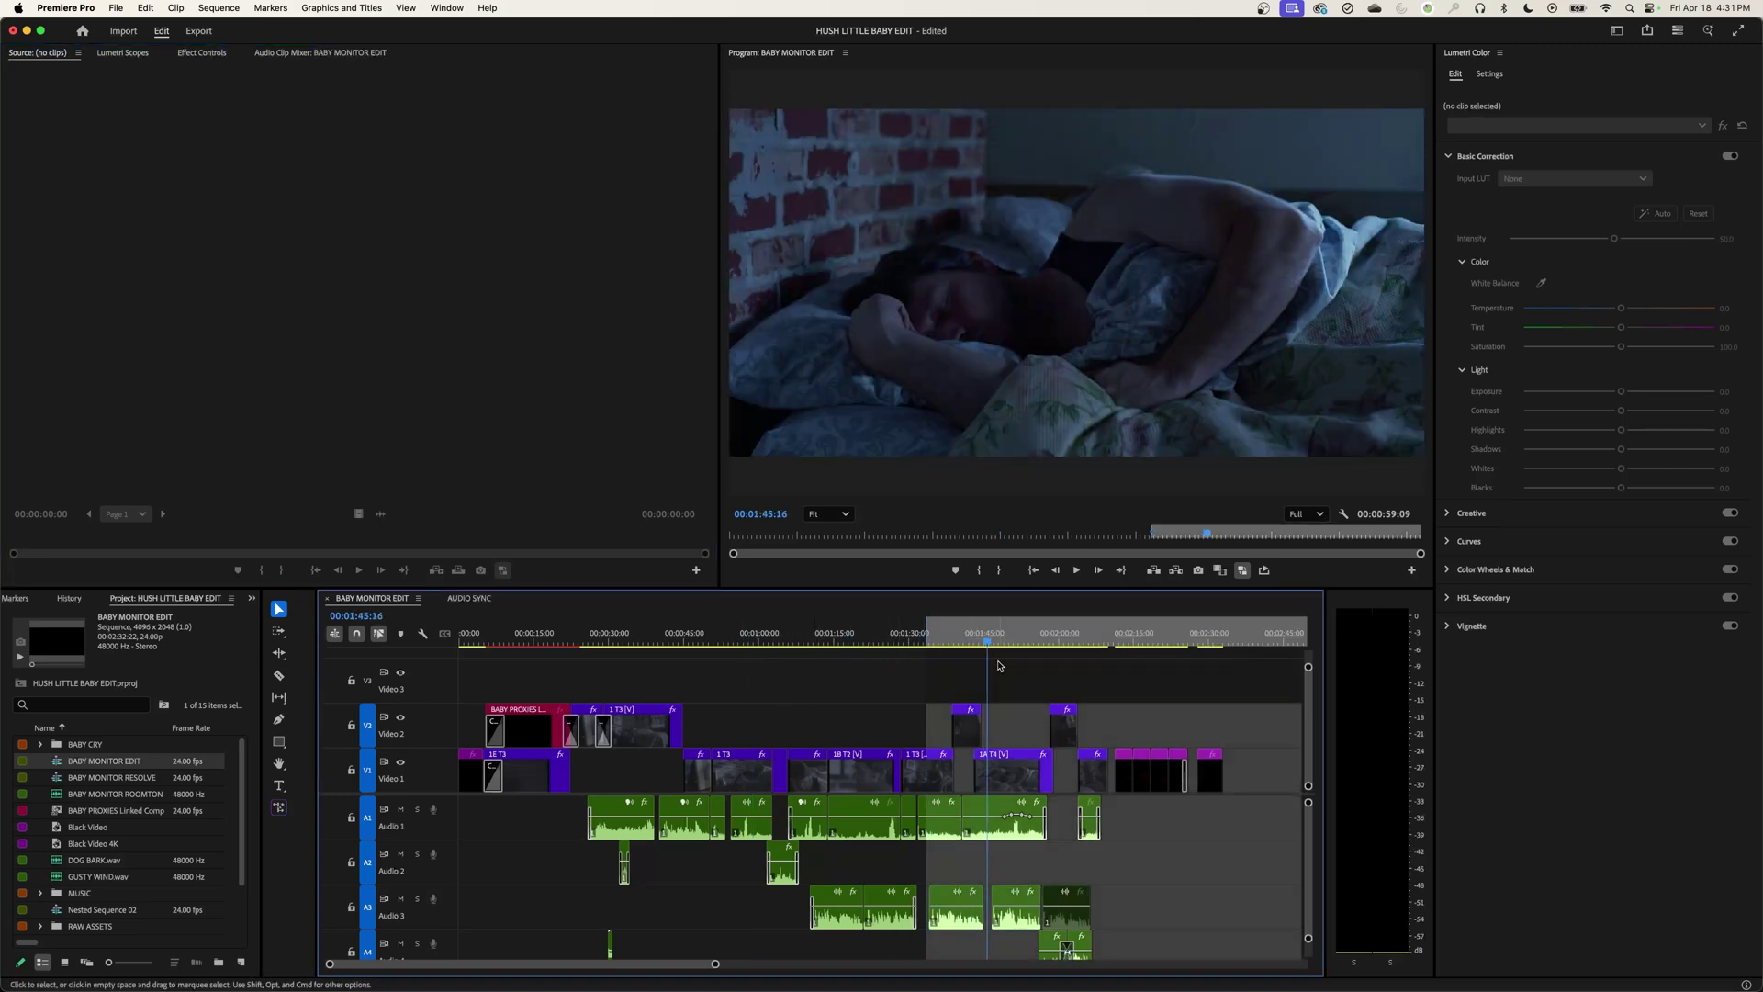
left_click(997, 642)
key("o")
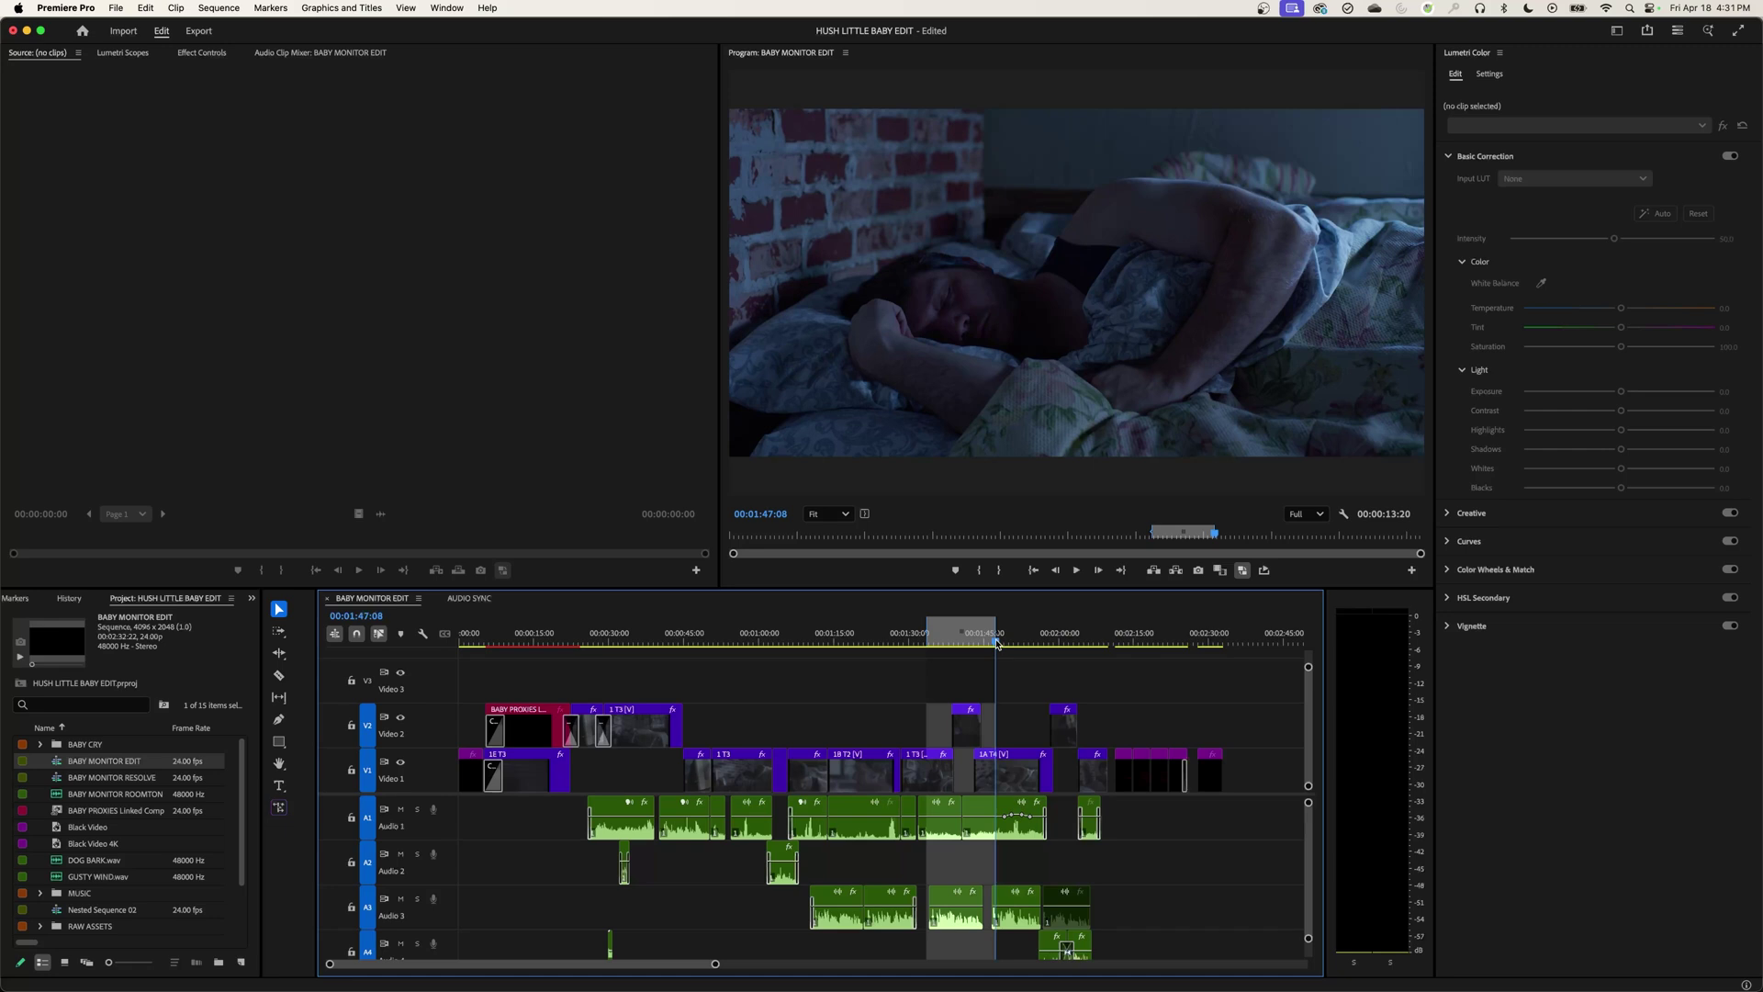
Step: Zoom in the timeline around 00:01:10:16 and check the marked range in the export settings before returning to editing
left_click(812, 640)
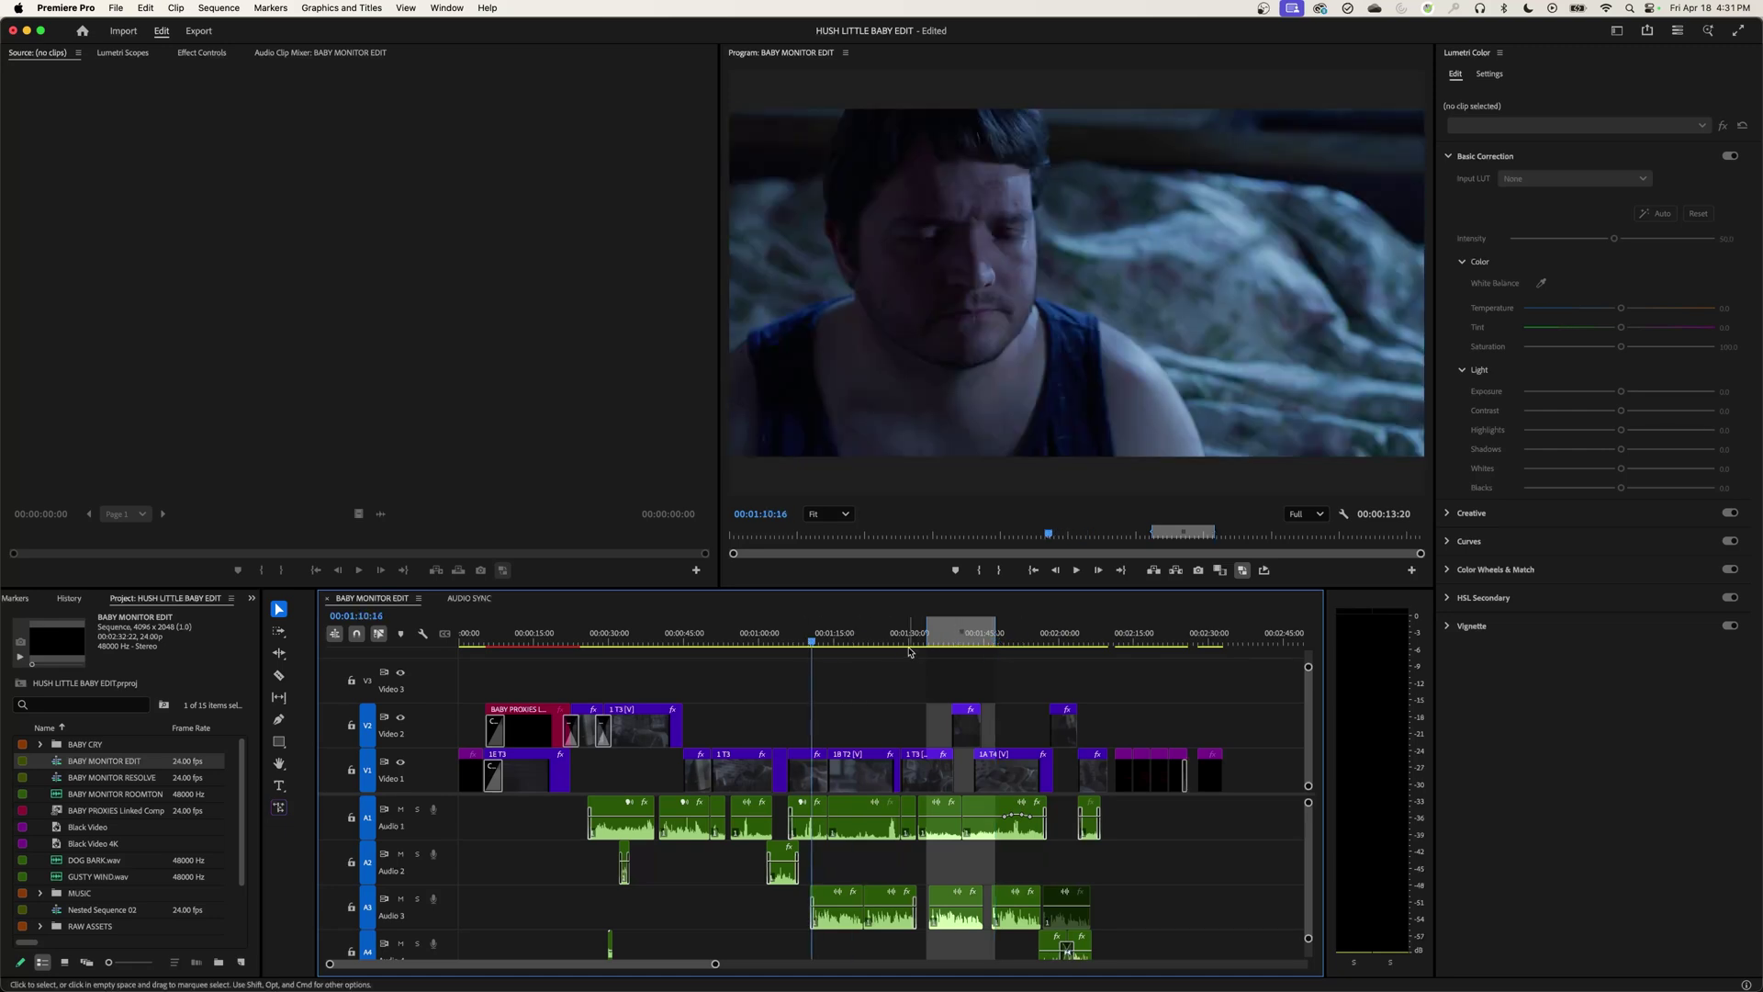
key("=")
key("=")
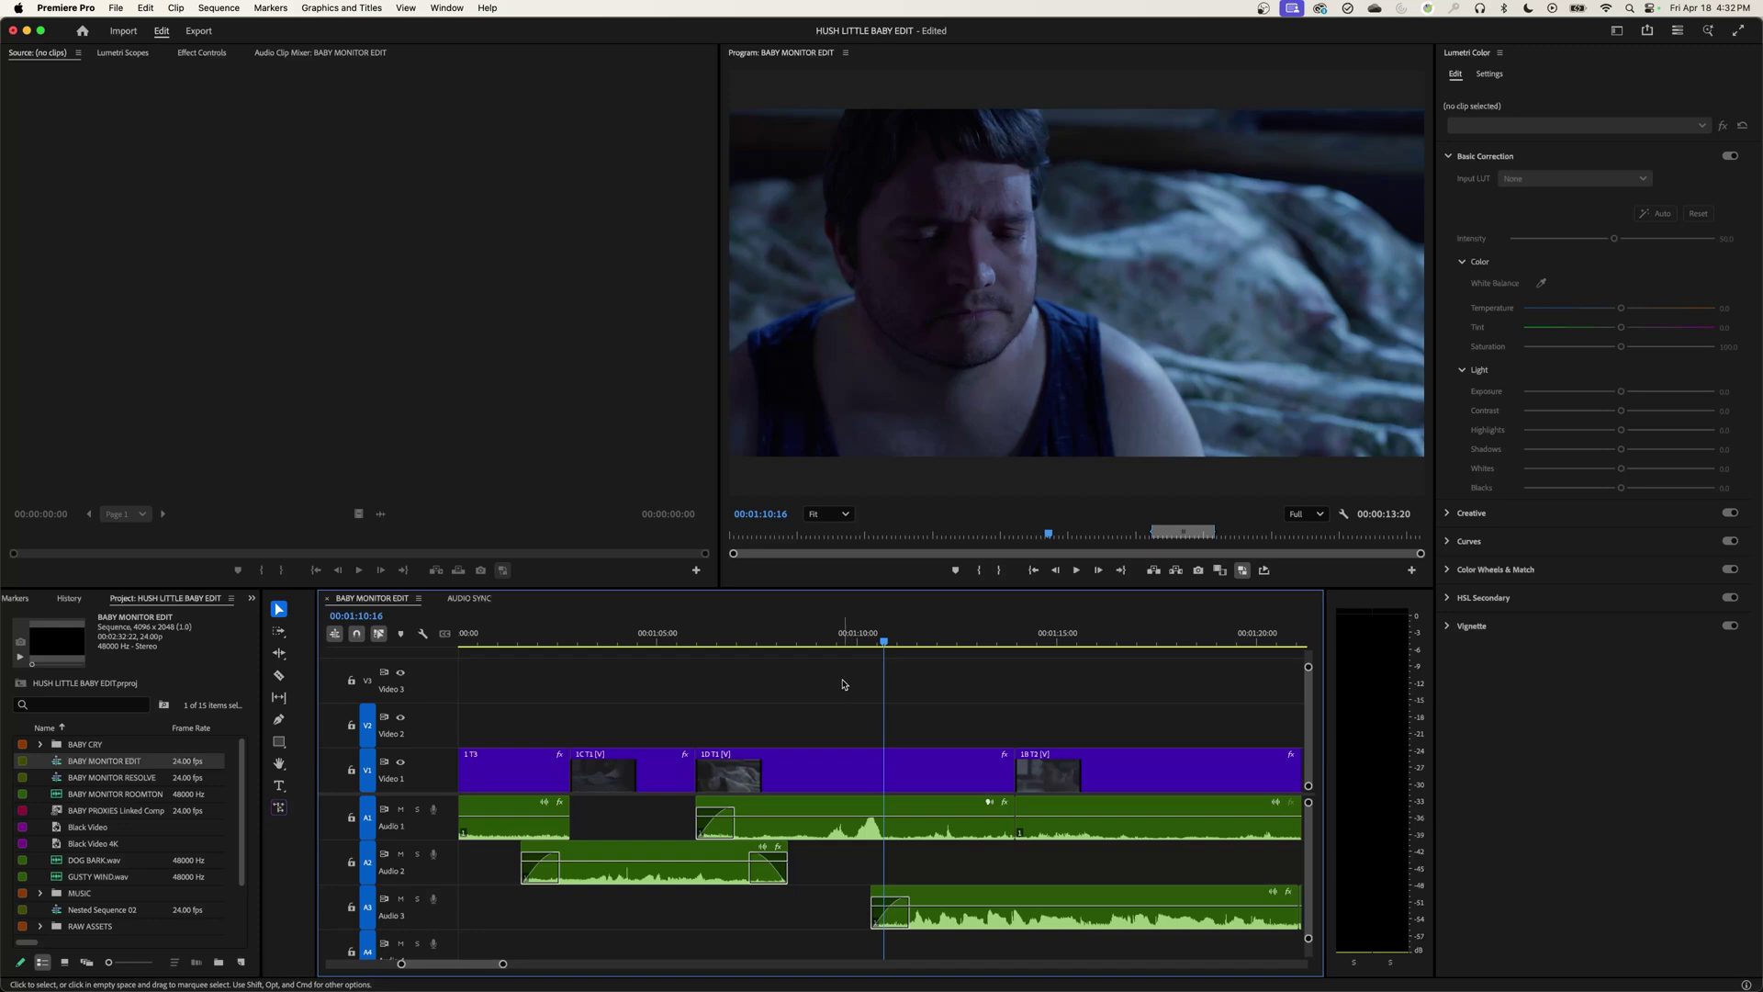
key("super+m")
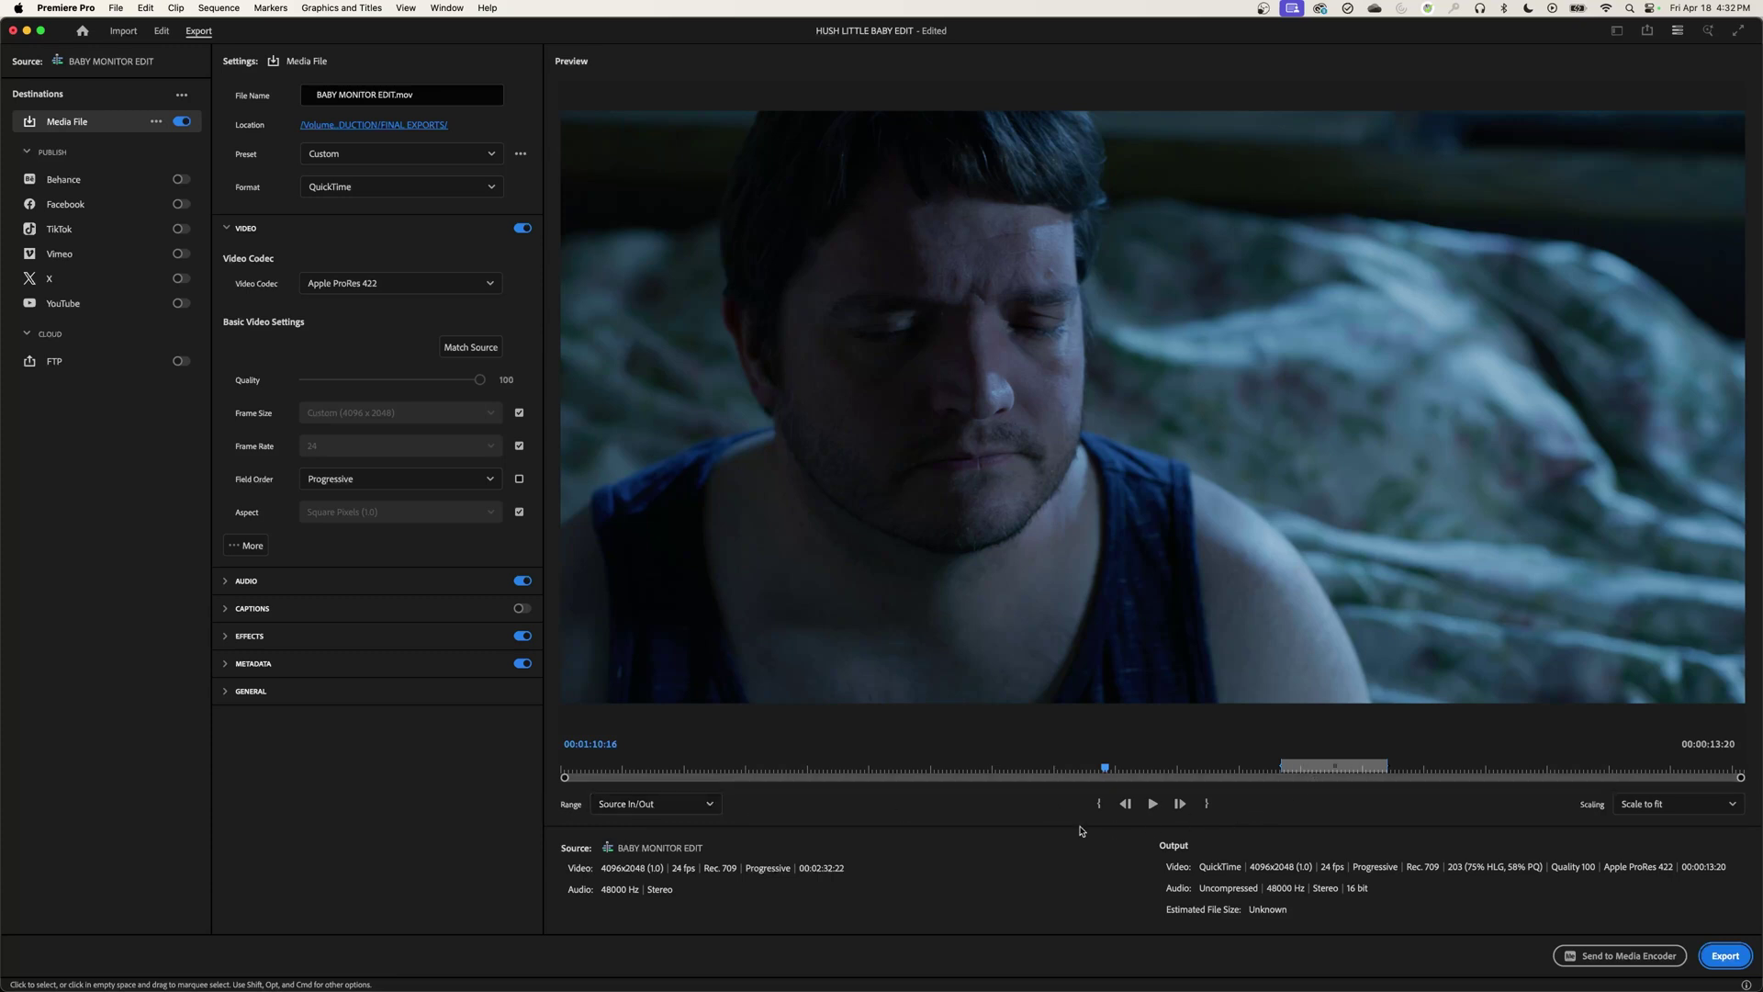
key("super+m")
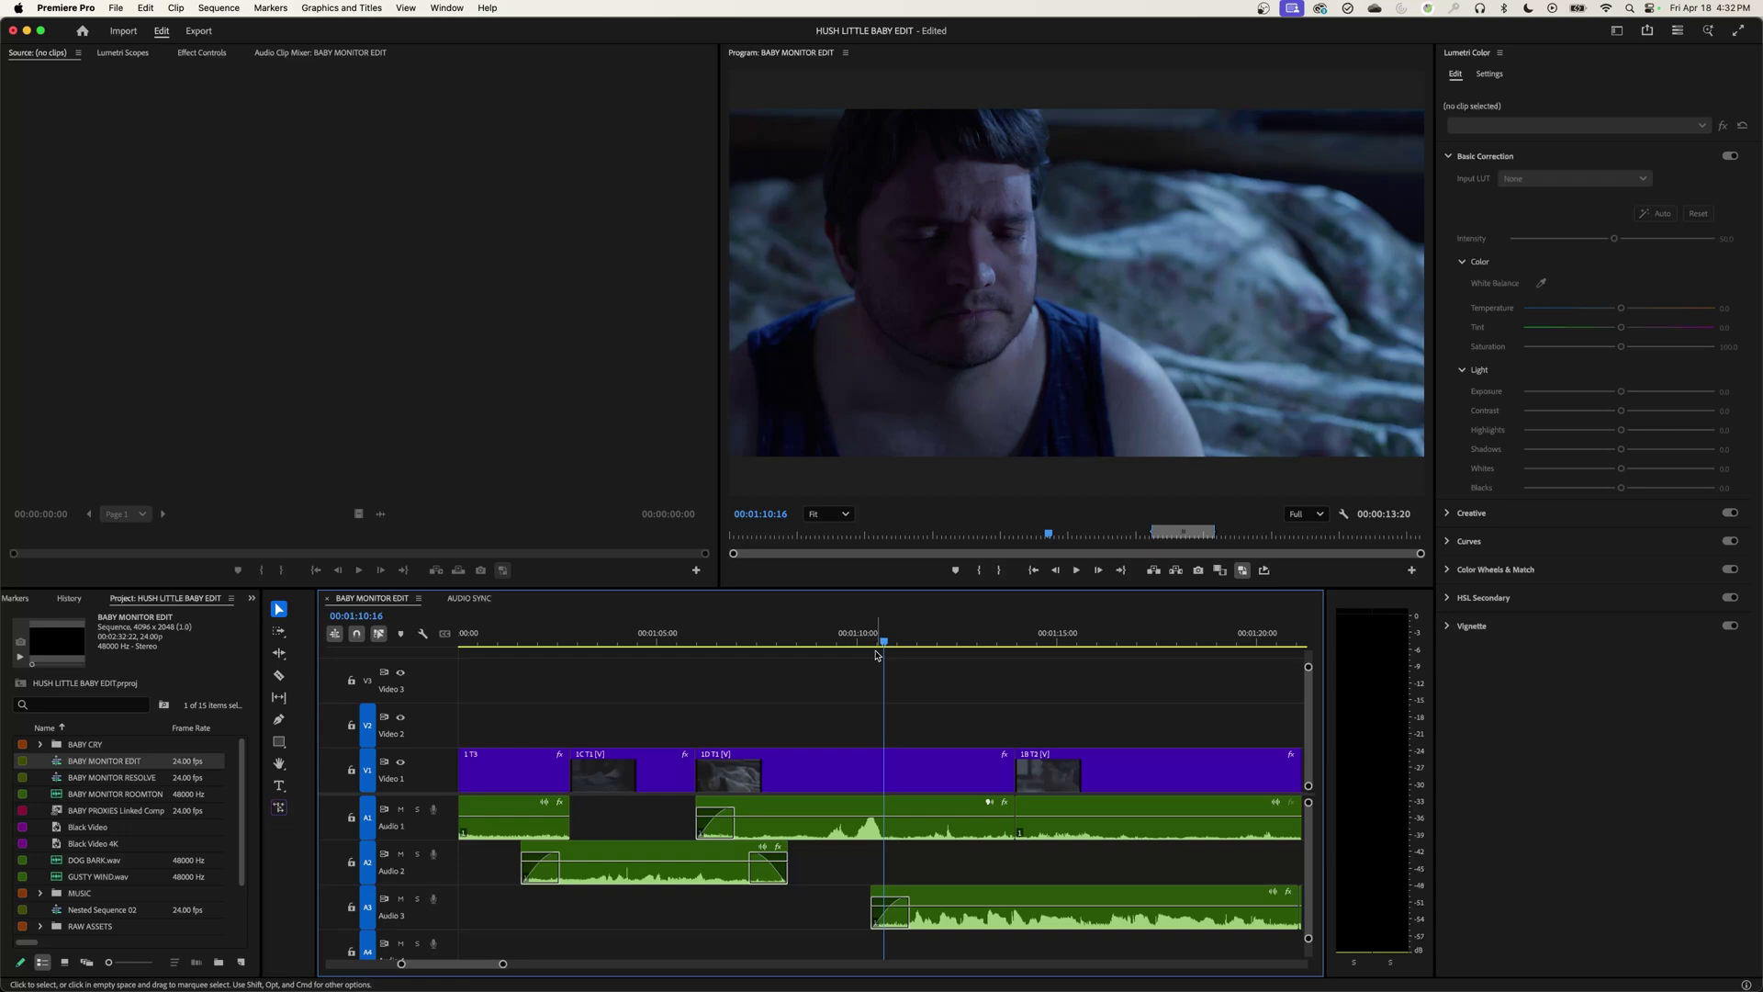
Step: Fit the entire sequence in the timeline and zoom out past its end to look for stray clips
left_click(863, 643)
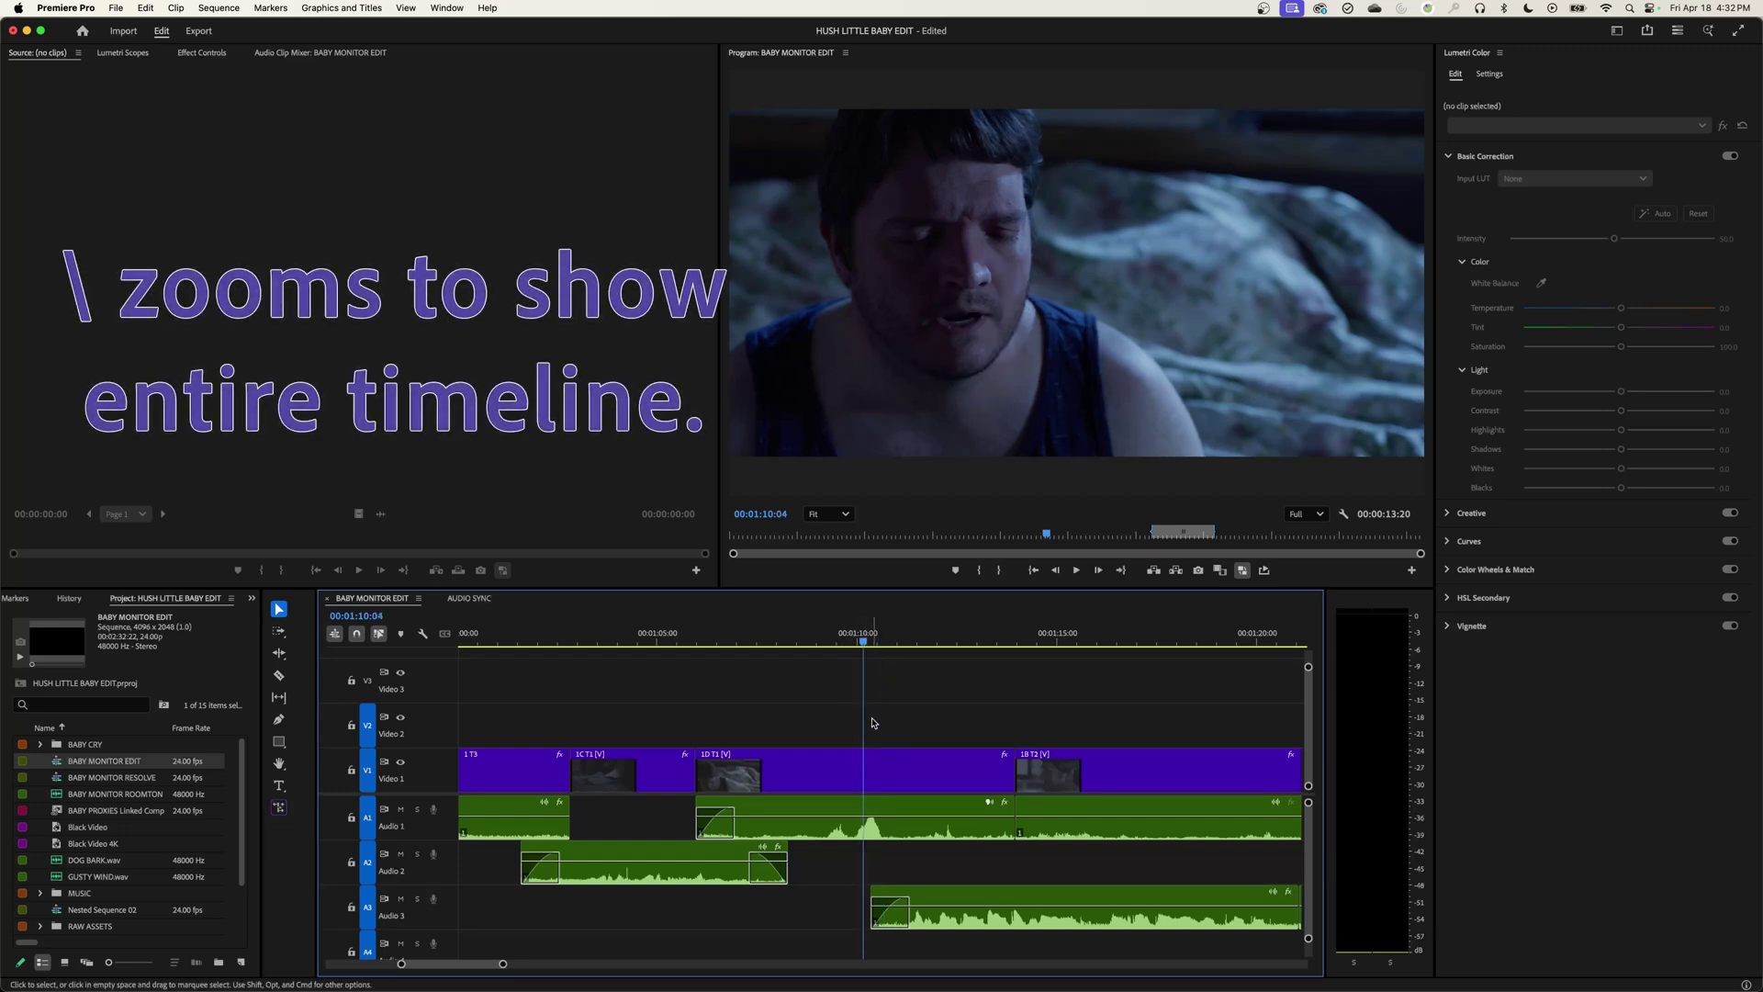
key("backslash")
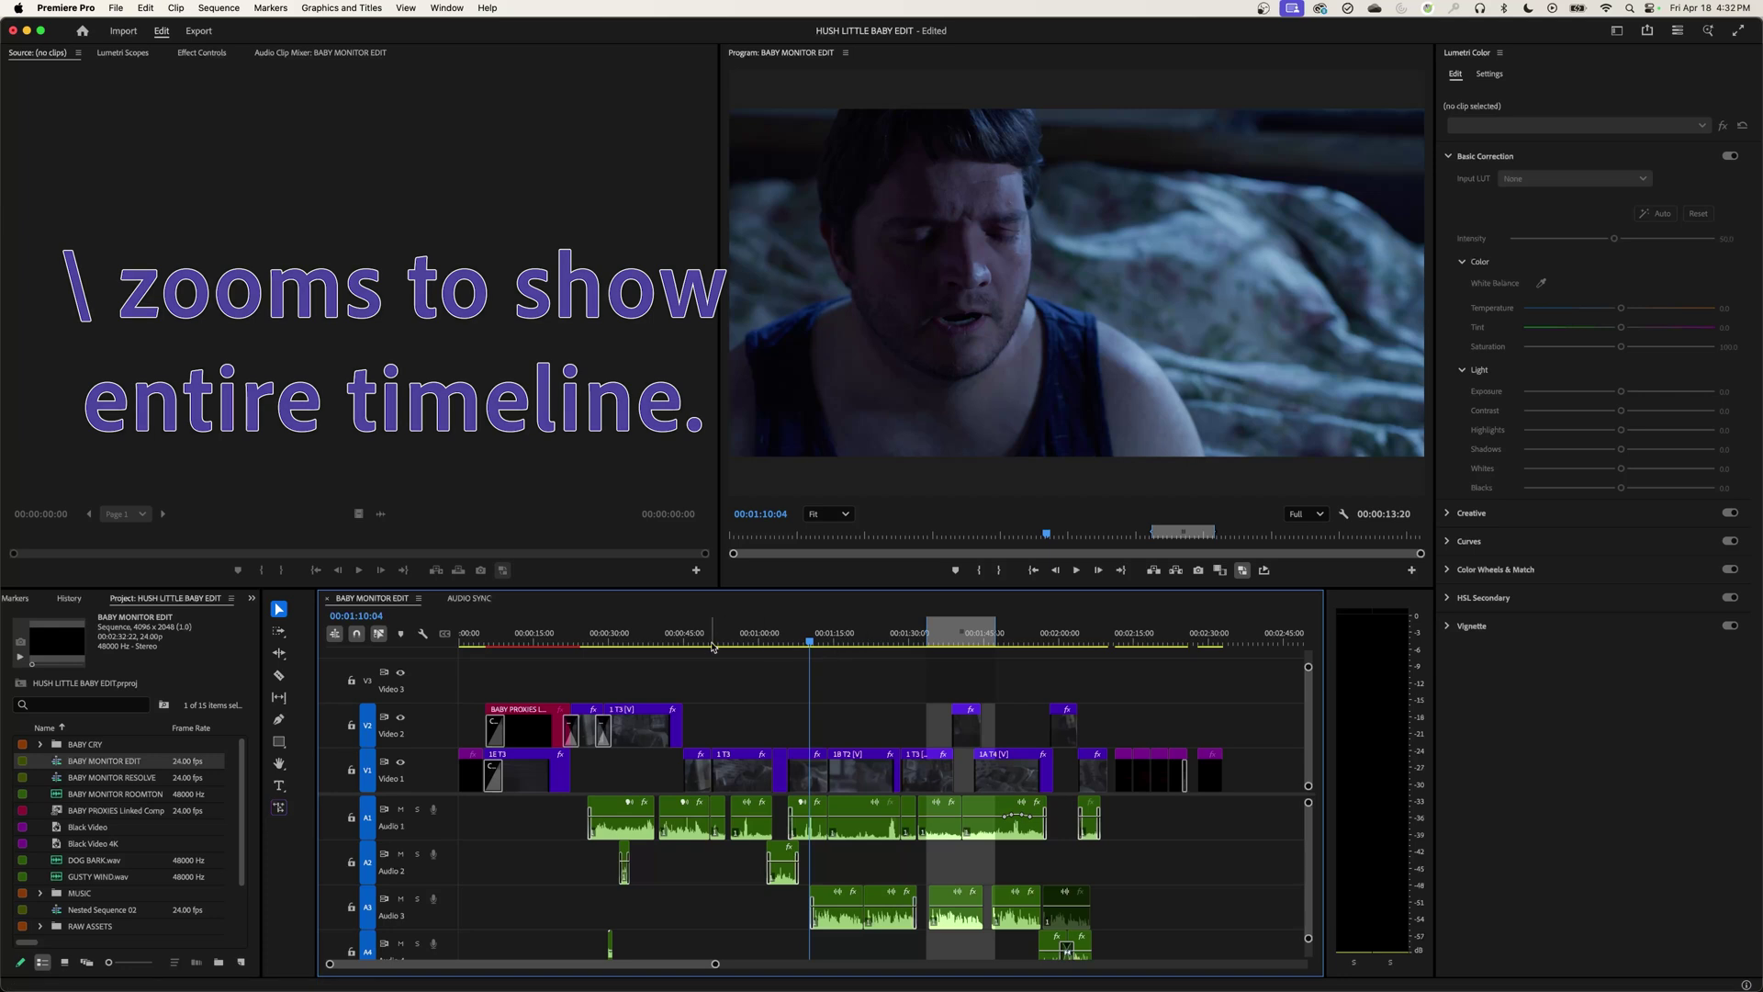
key("minus")
key("minus")
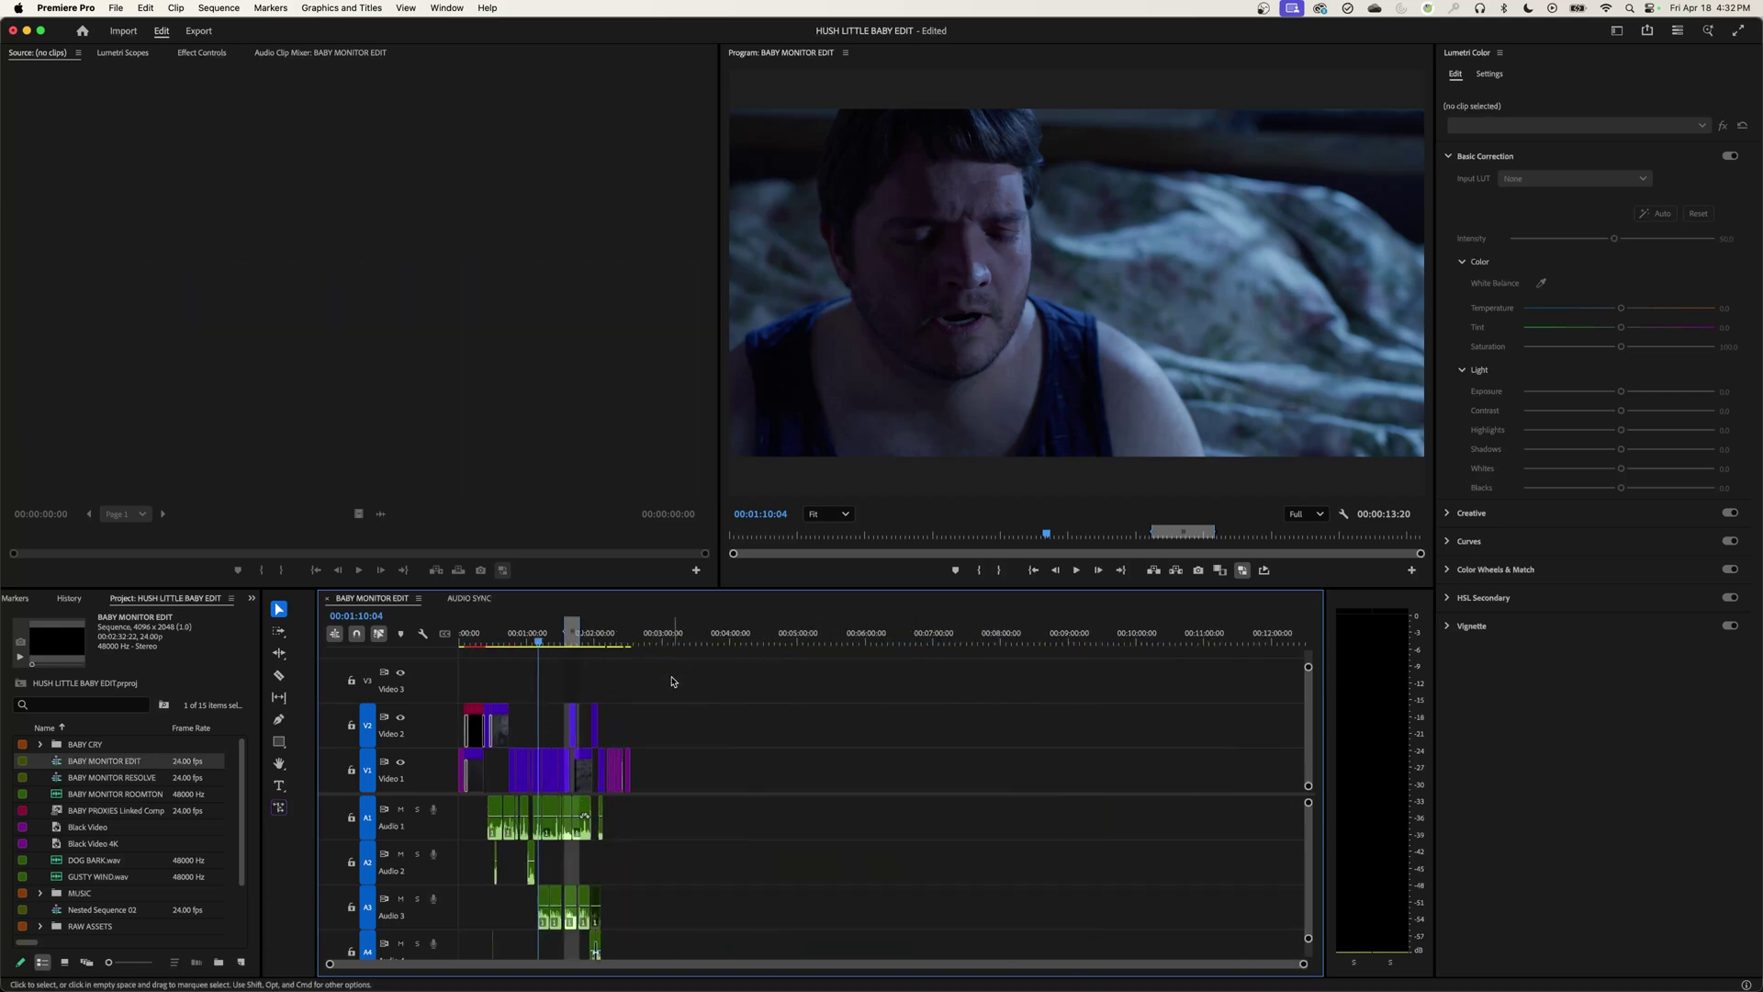
Step: Try moving the final Black Video clip to near the 11-minute mark, undo the move and fit the sequence in the timeline
left_click_drag(743, 740, 1143, 824)
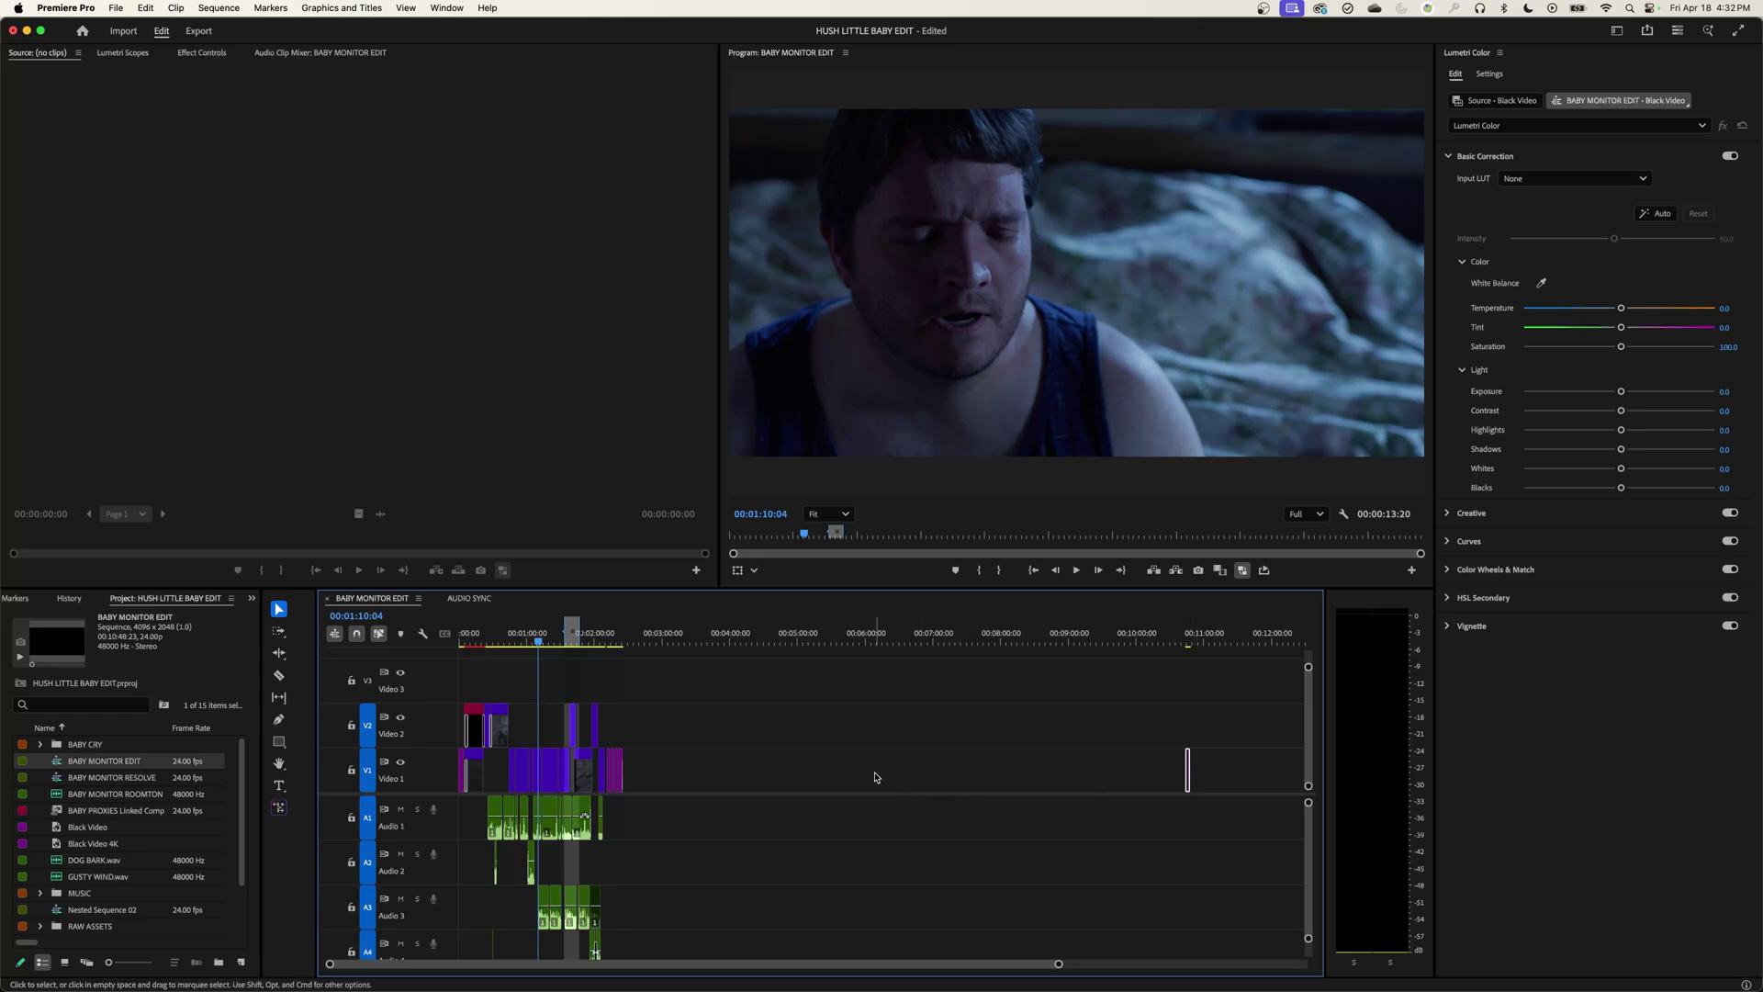
key("Delete")
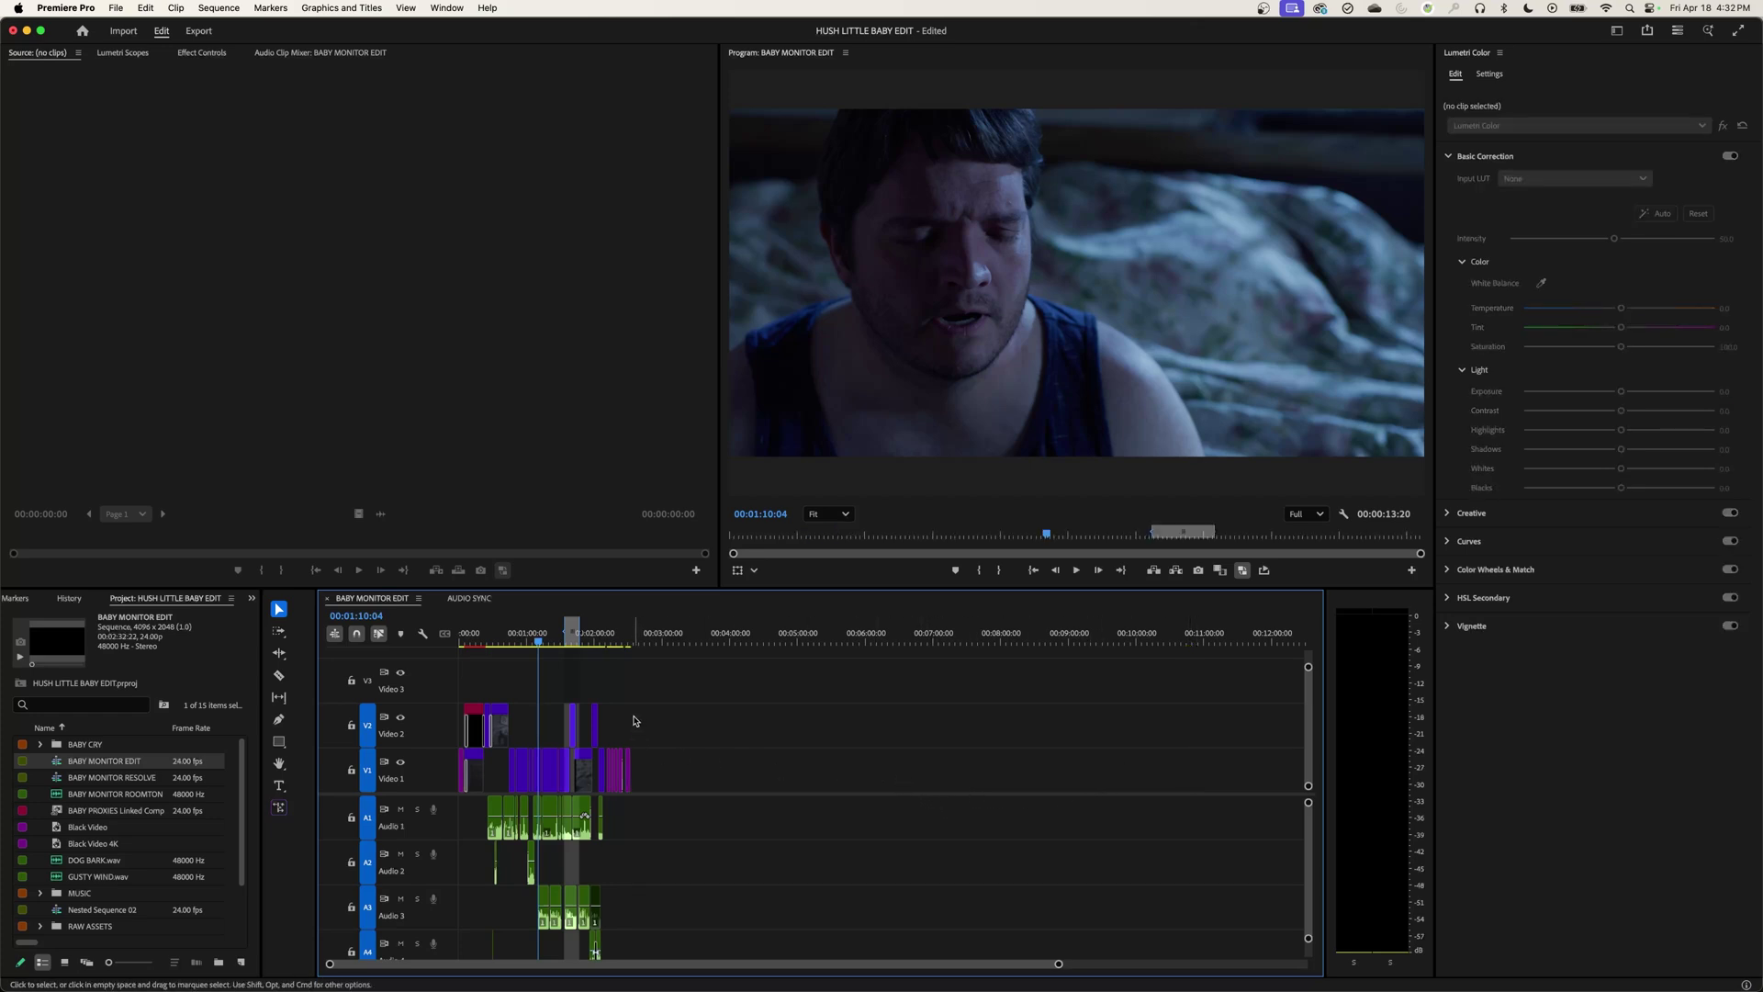
key("backslash")
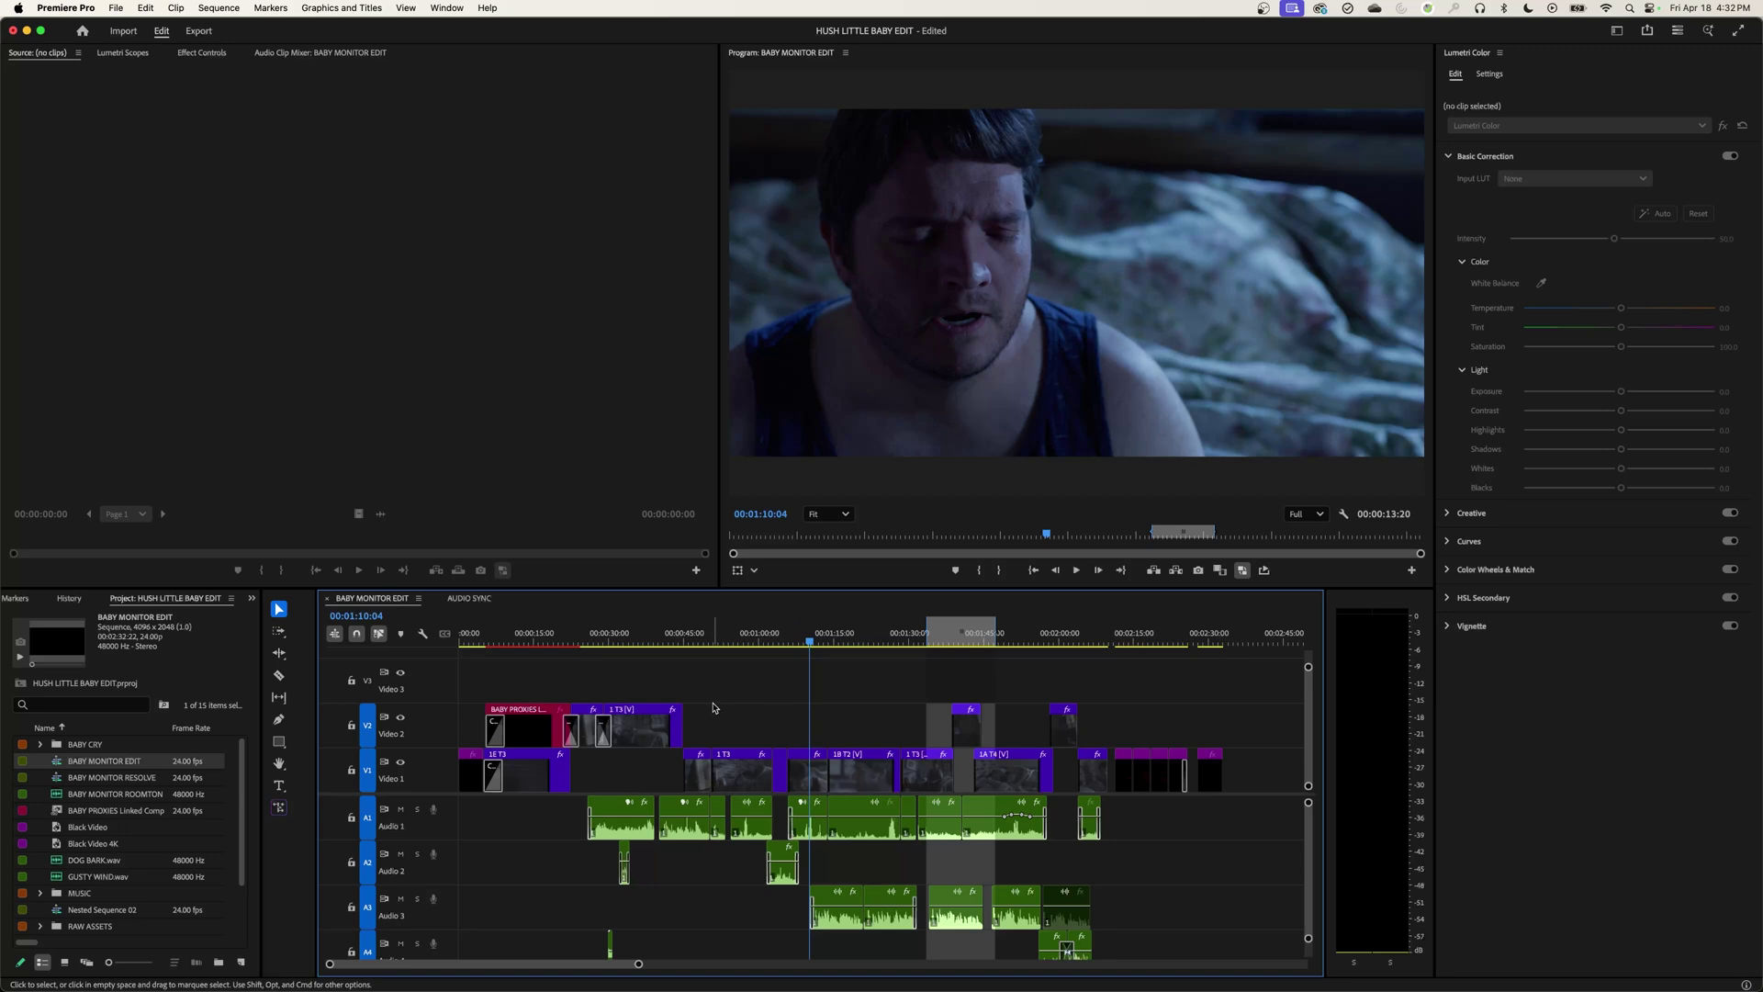
Step: Clear the In and Out points in BABY MONITOR EDIT and open its export settings
right_click(958, 629)
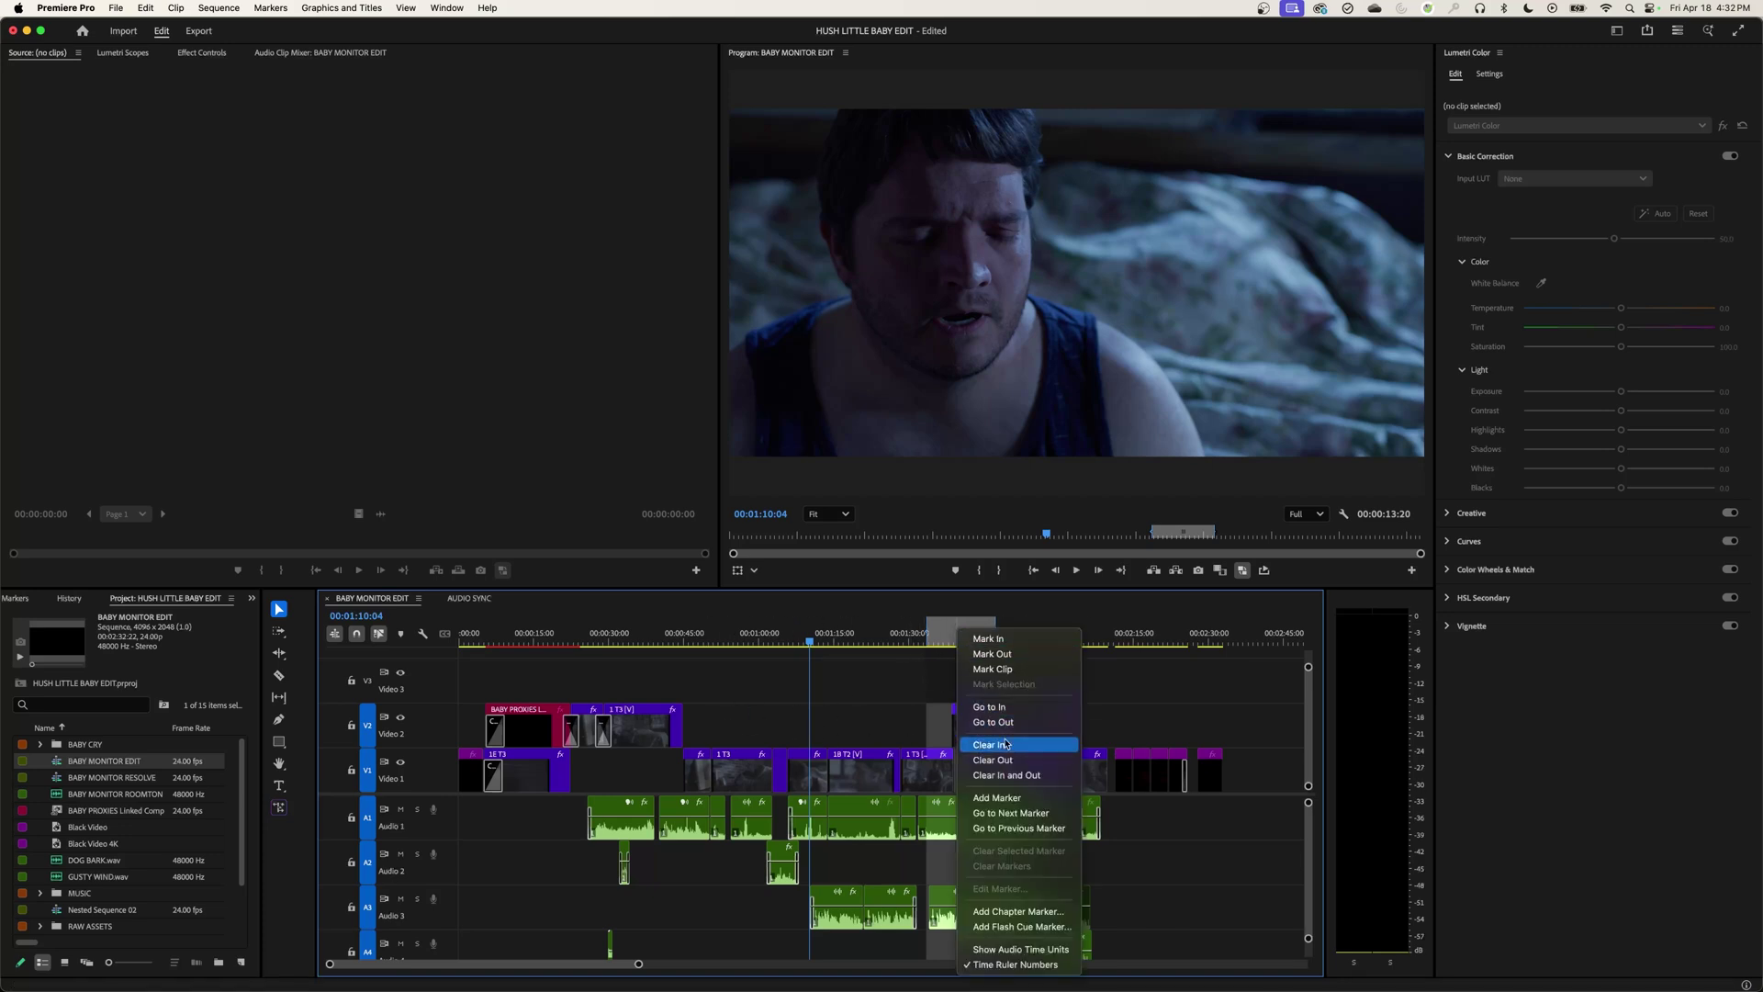
left_click(1022, 778)
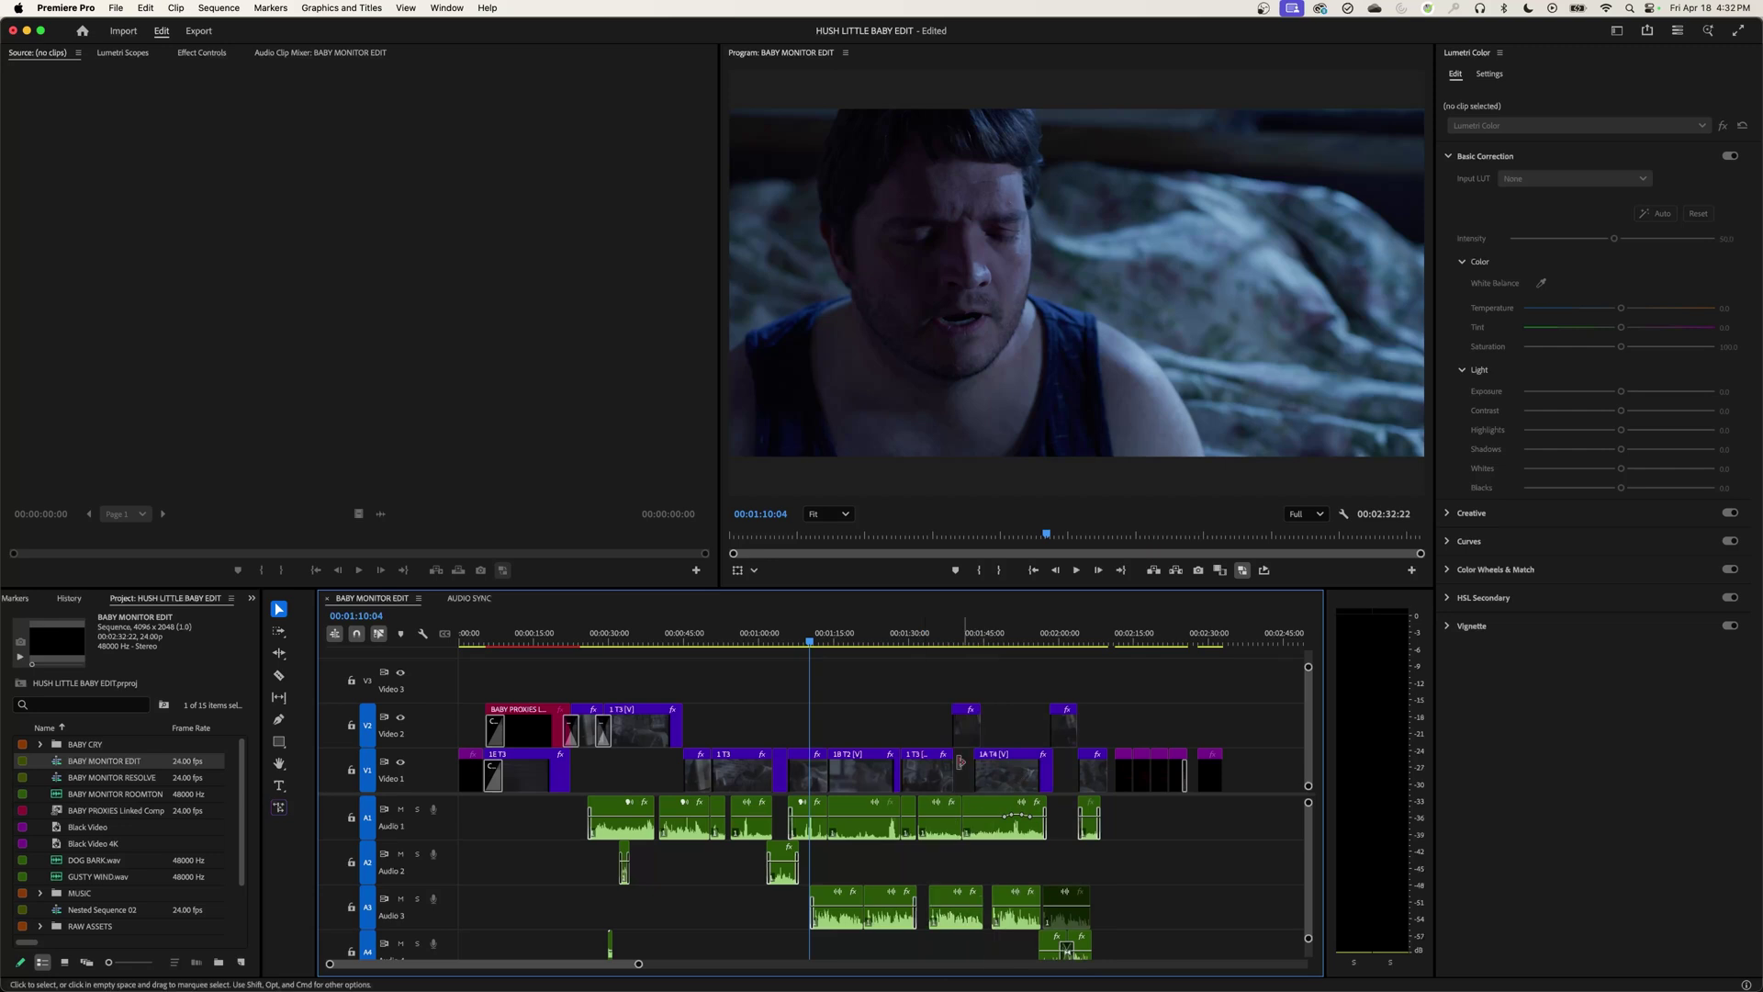
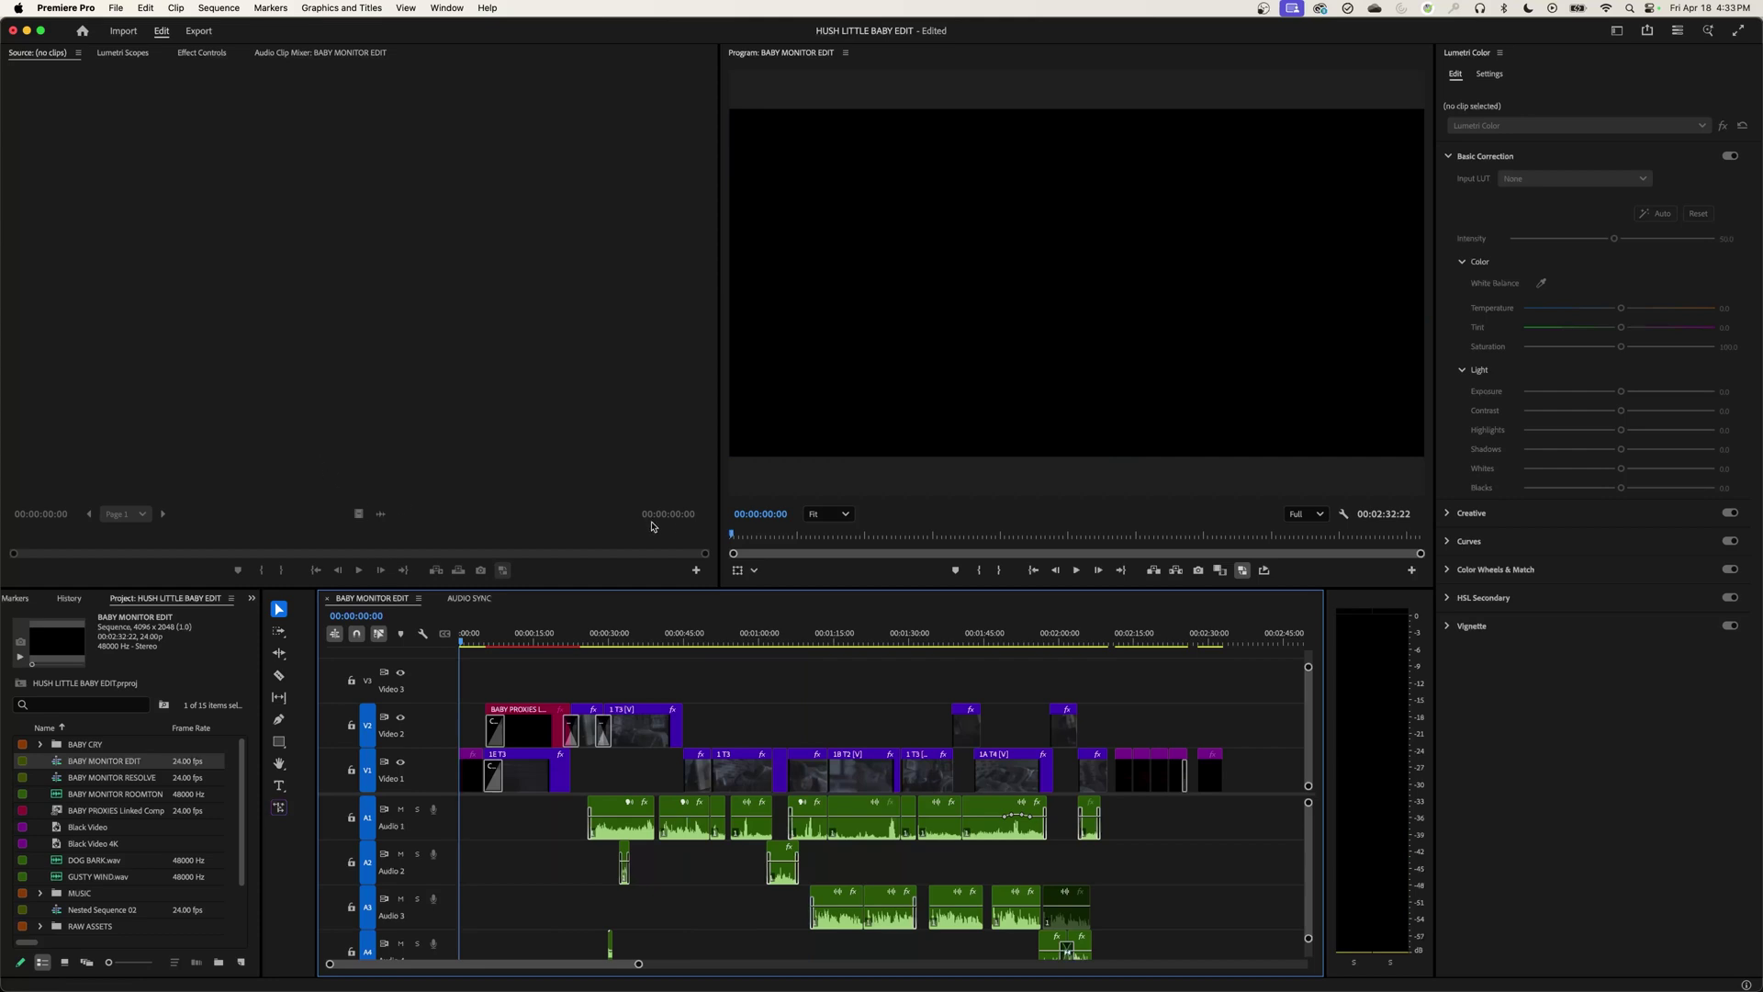
key("super+m")
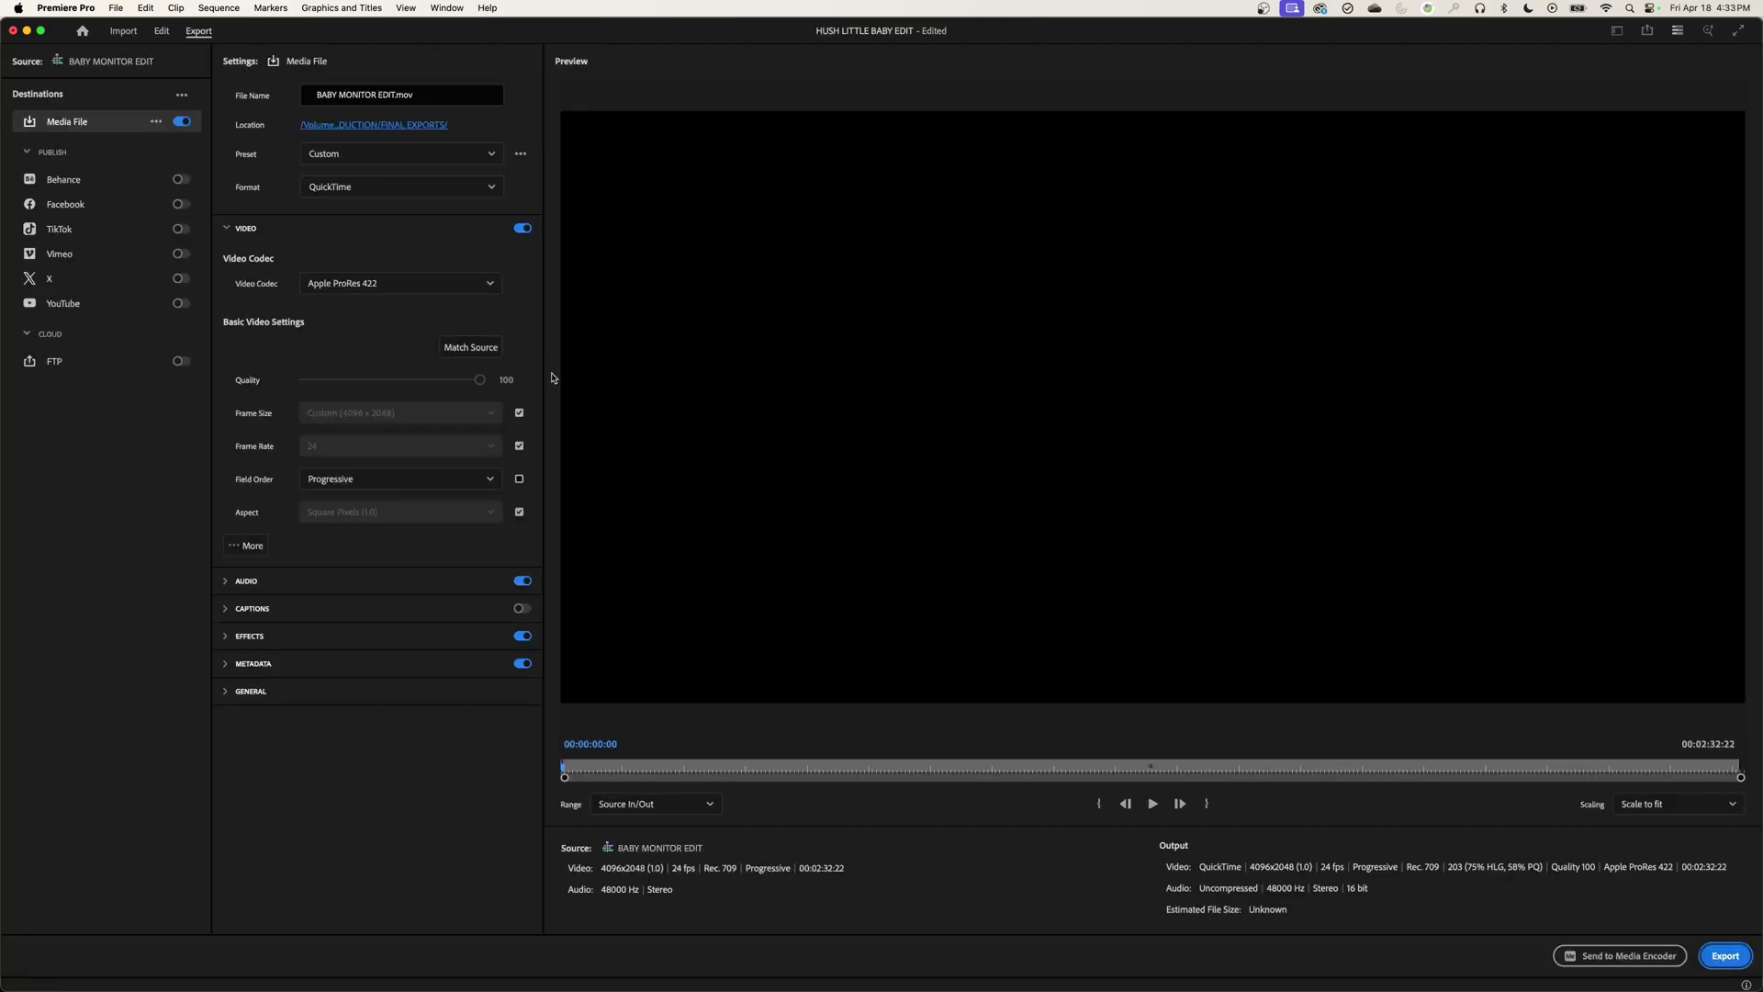
Step: Name the export file HUSH LITTLE BABY 4K YouTube and save it to the FINAL EXPORTS folder
left_click(427, 95)
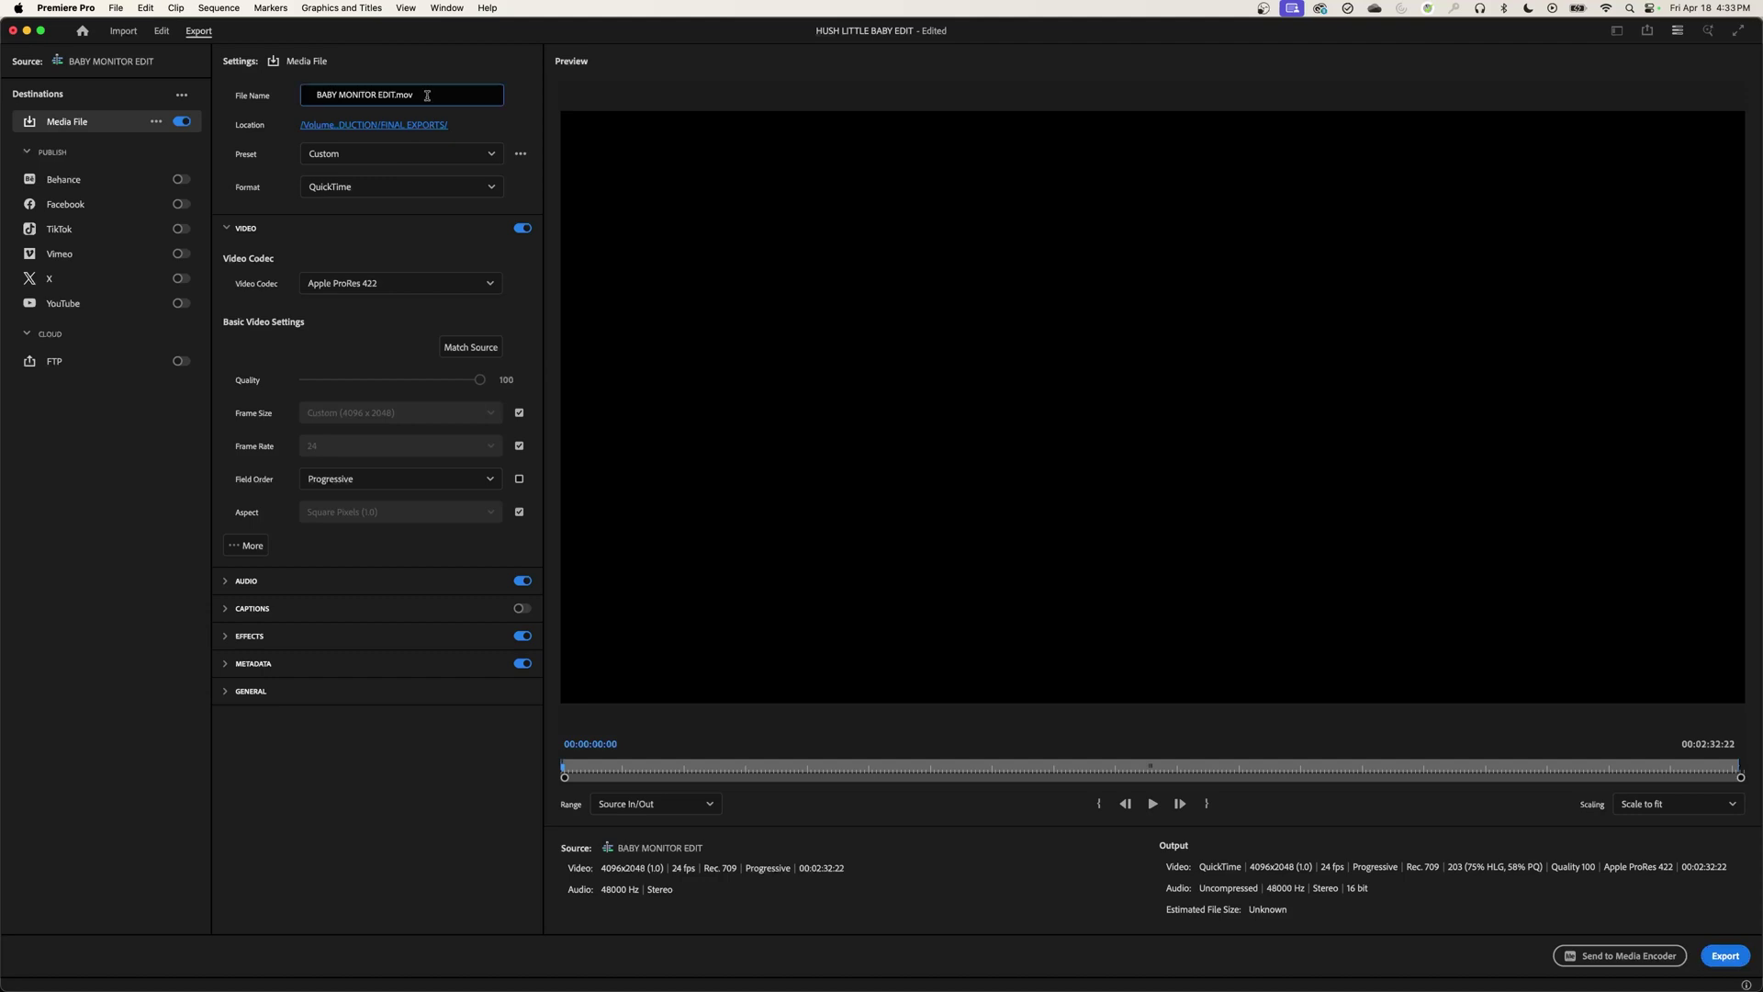
left_click_drag(427, 96, 289, 96)
left_click(386, 128)
left_click(668, 196)
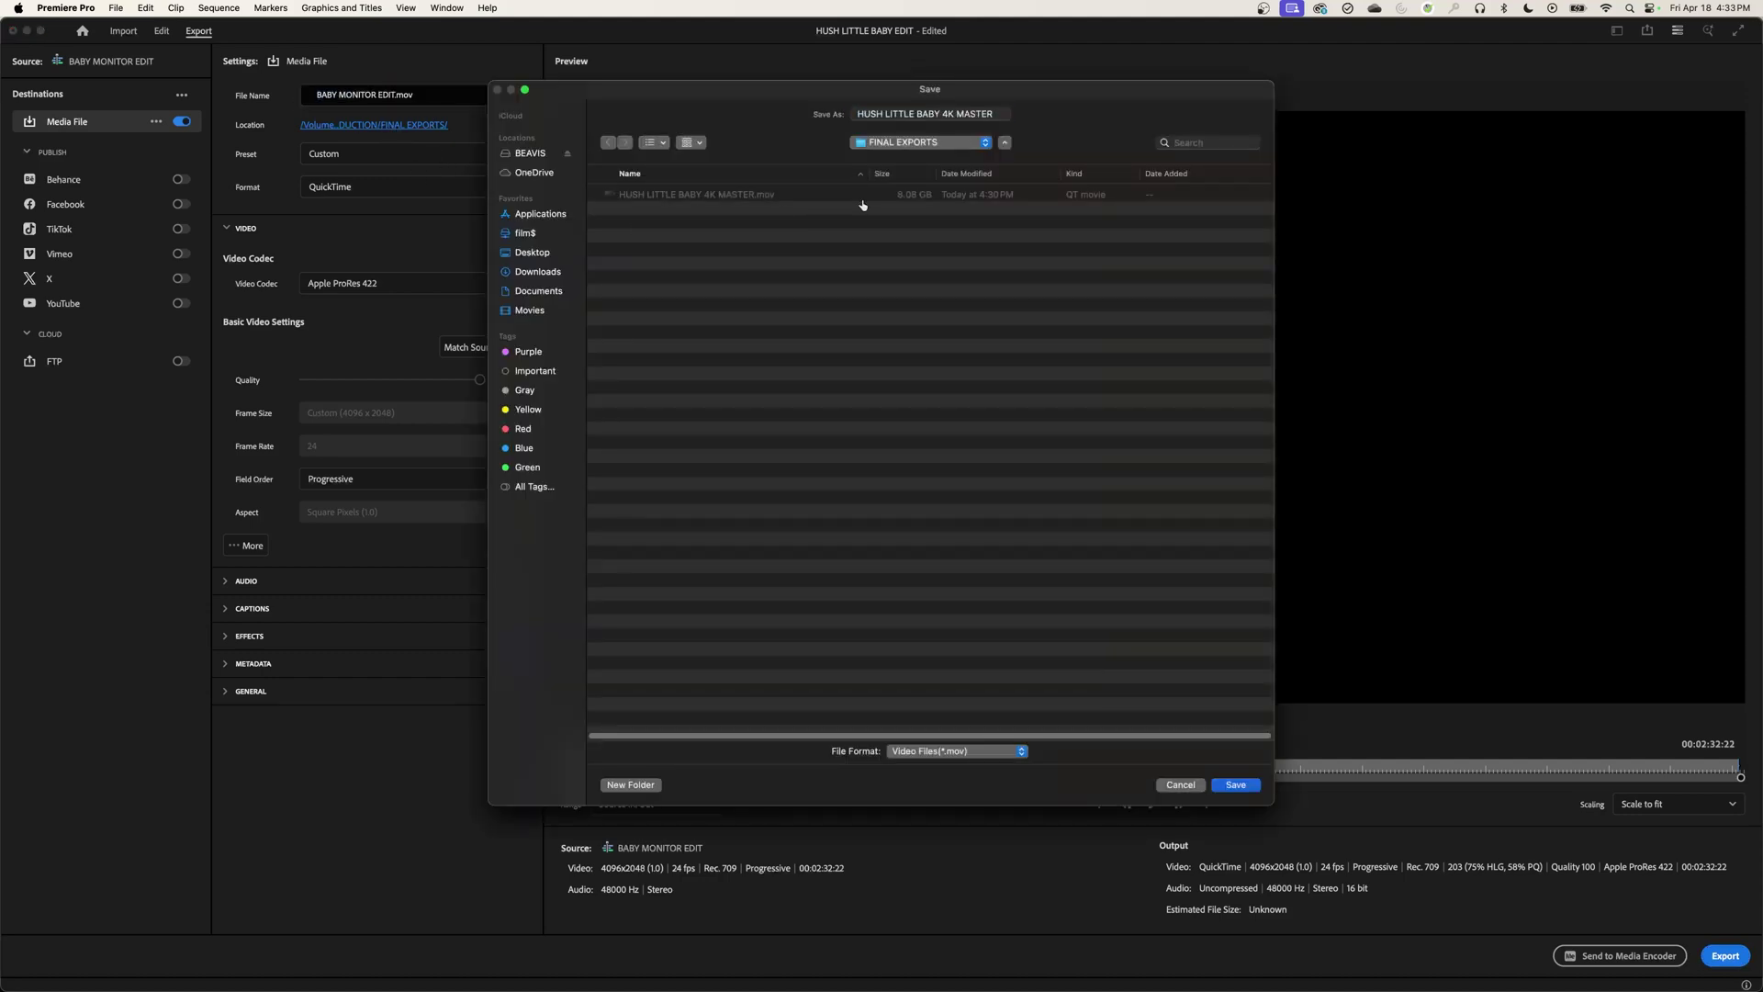
left_click(944, 114)
left_click_drag(956, 114, 1018, 119)
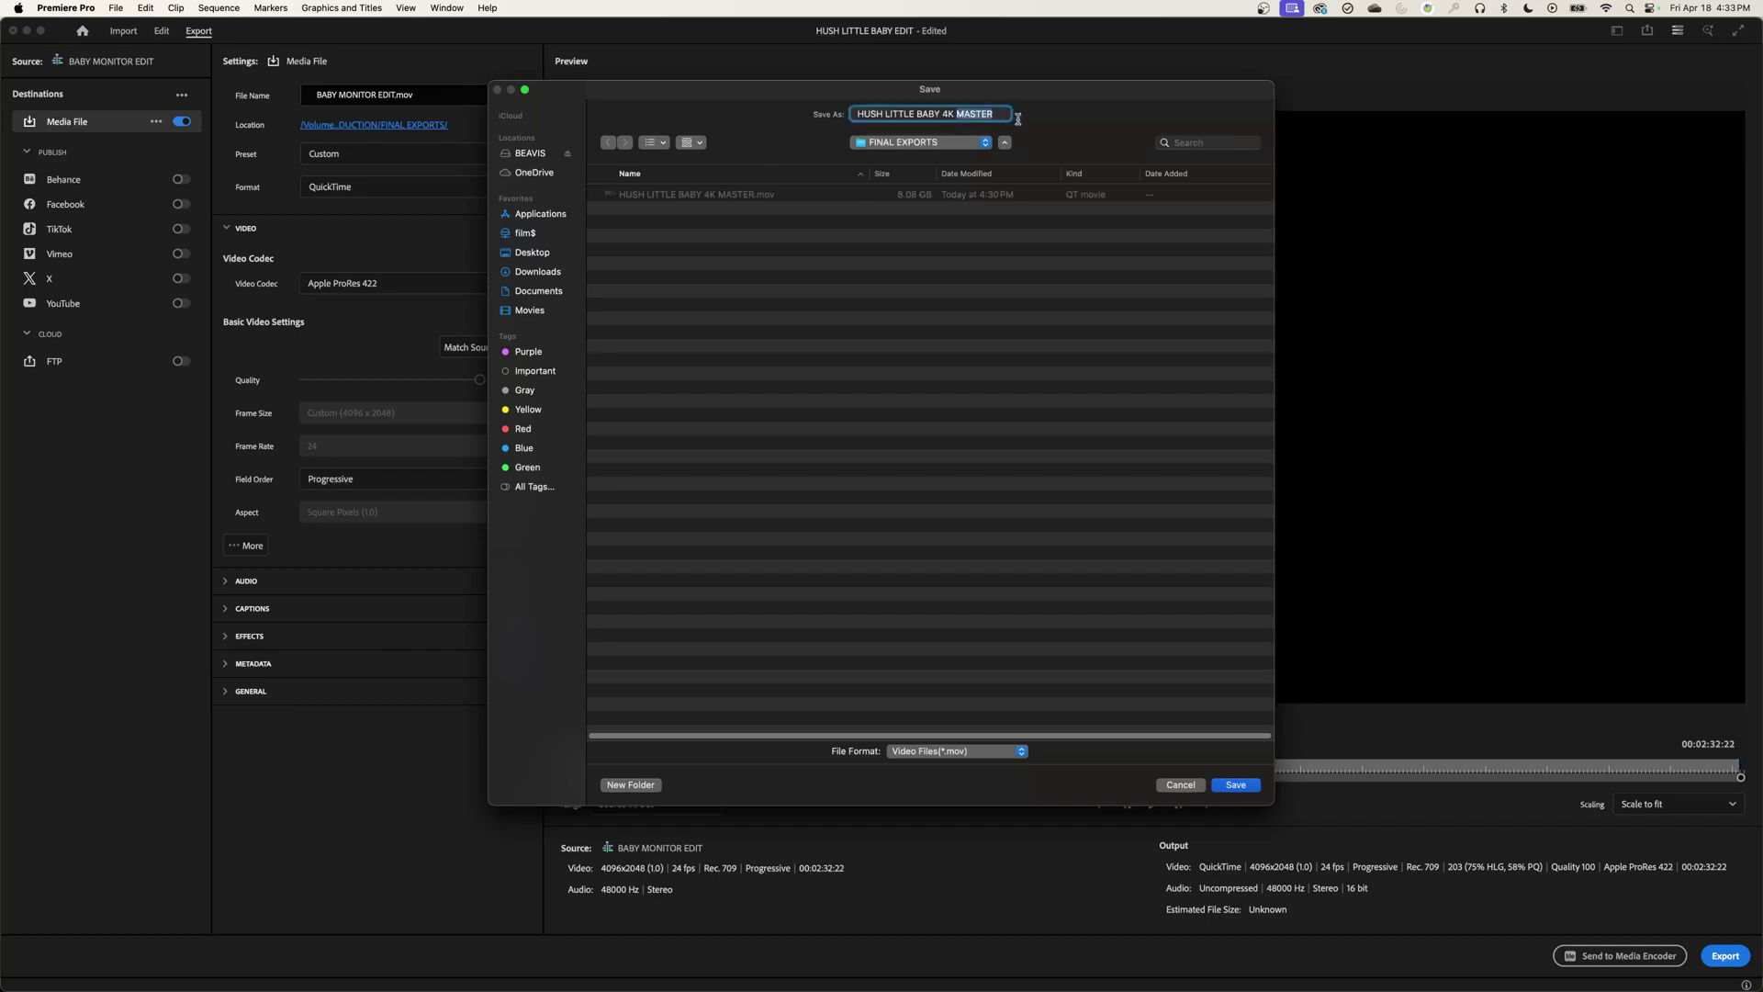
type("YouTube")
key("Return")
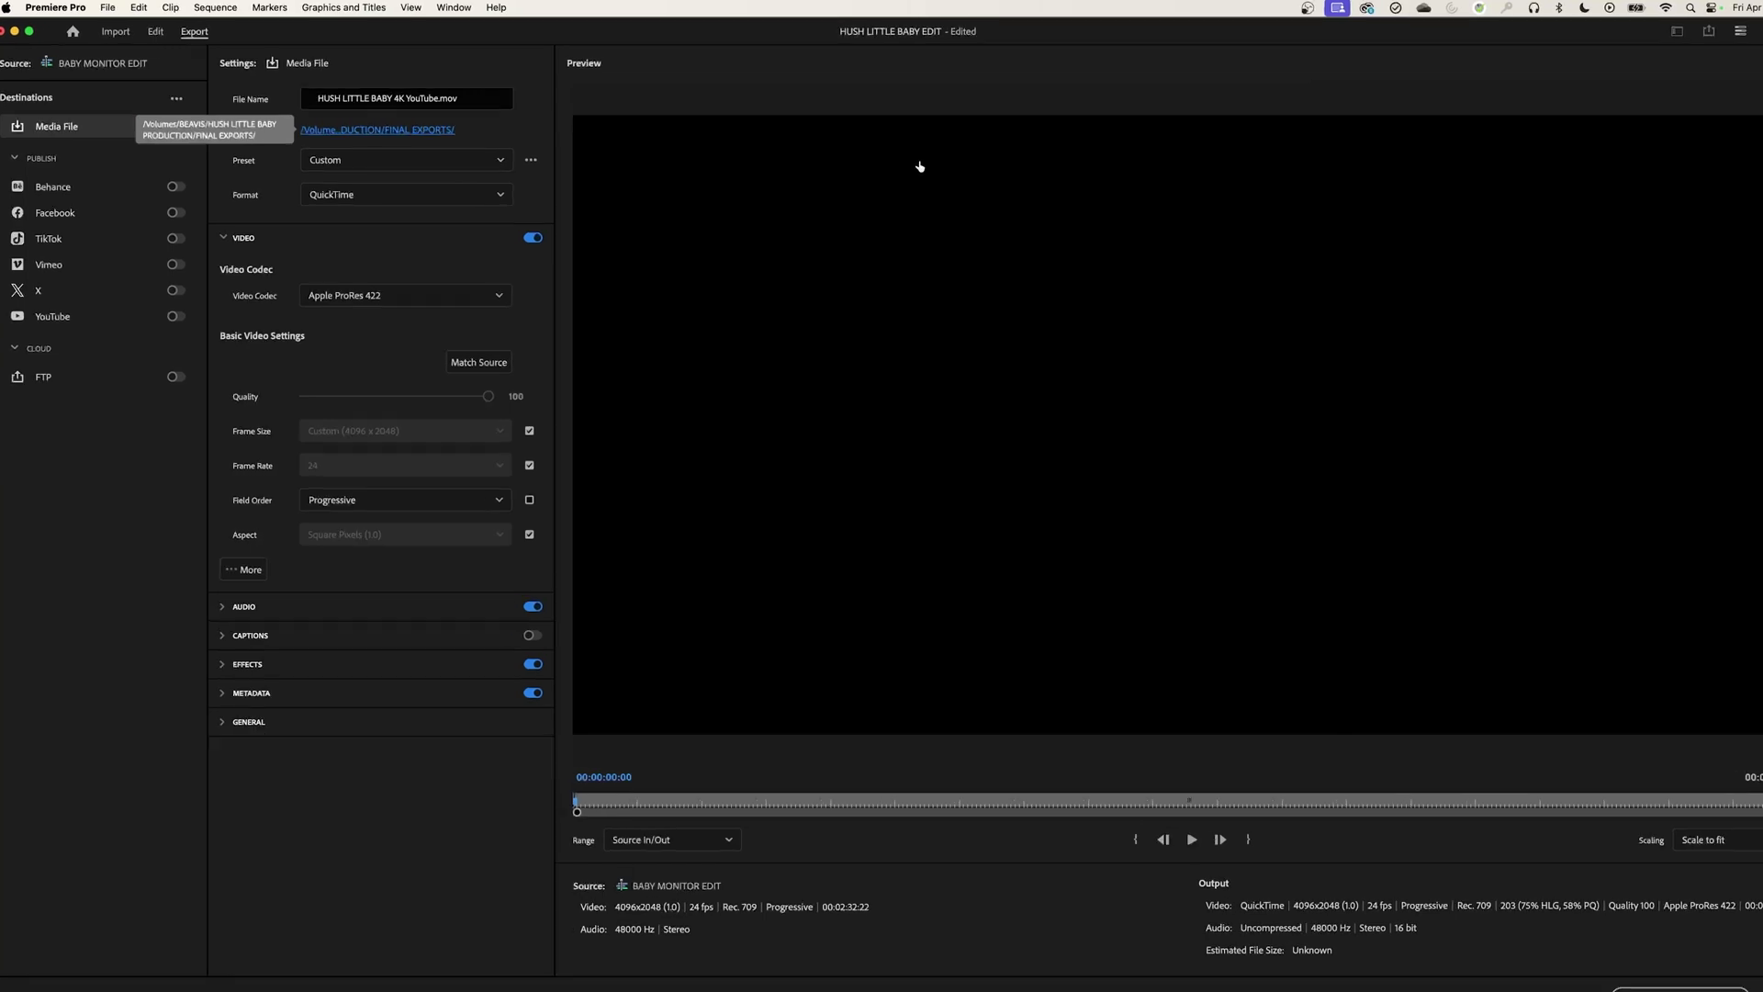
Step: Set the export format to H.264 and match its video settings to the source
left_click(407, 276)
scroll(432, 404, "down", 5)
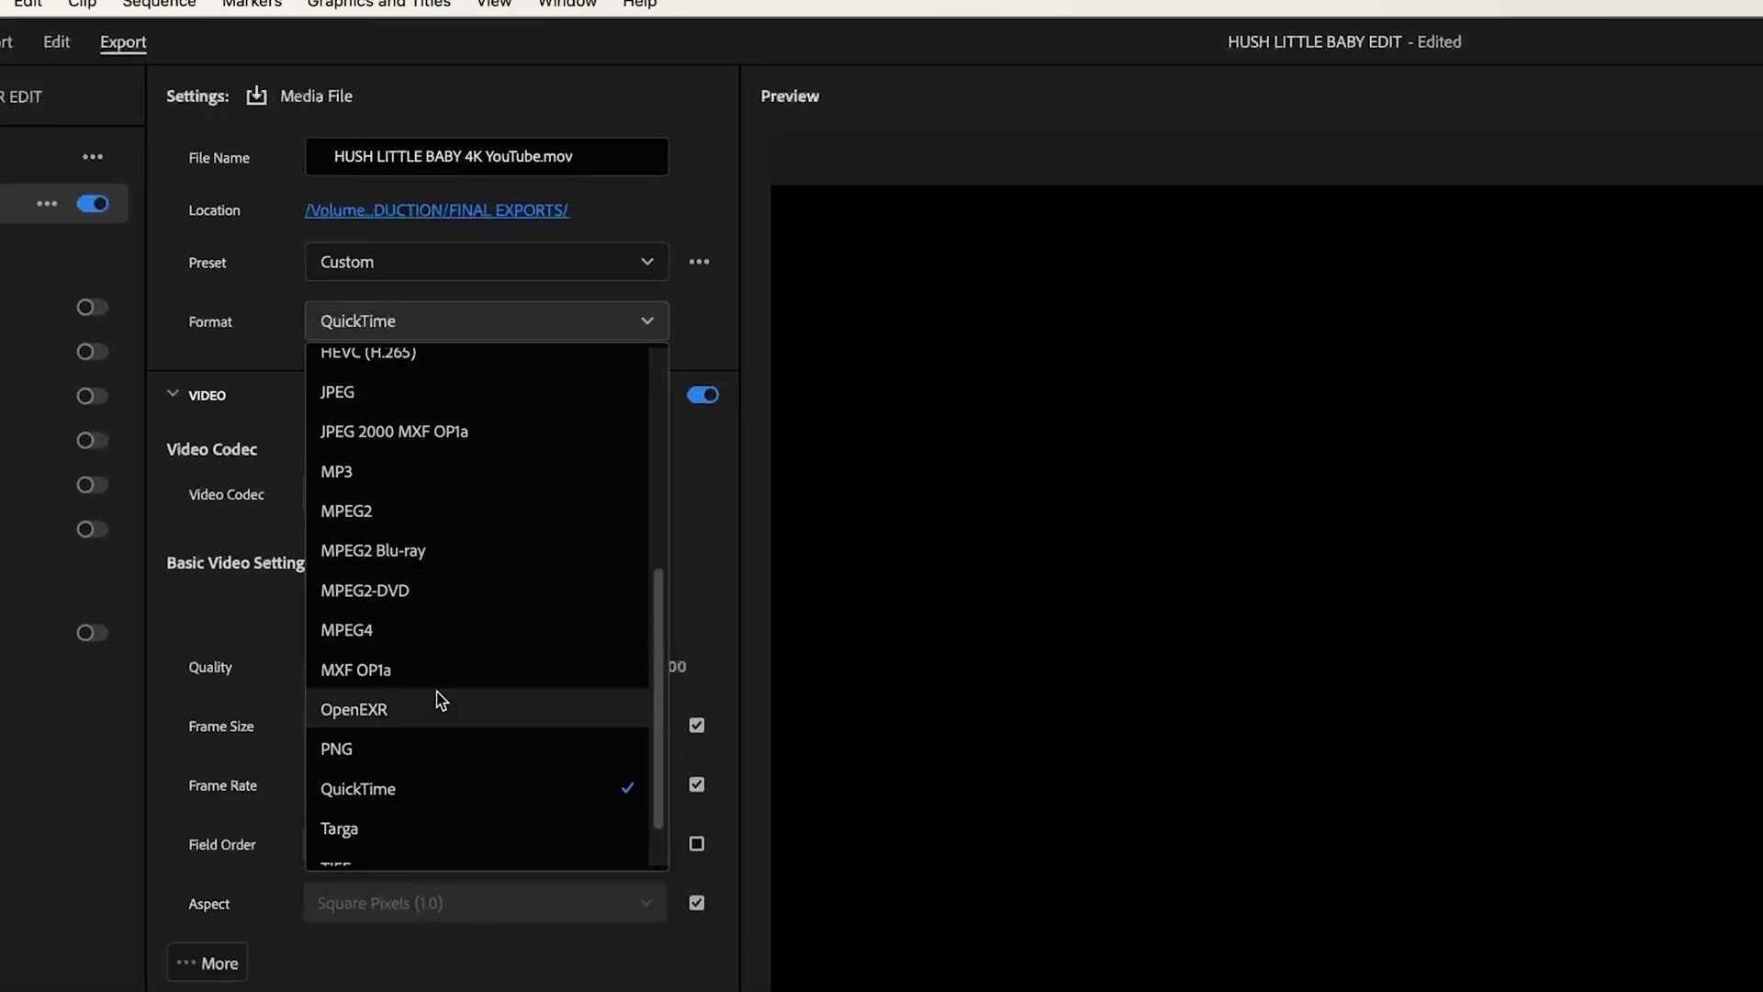
scroll(445, 693, "up", 5)
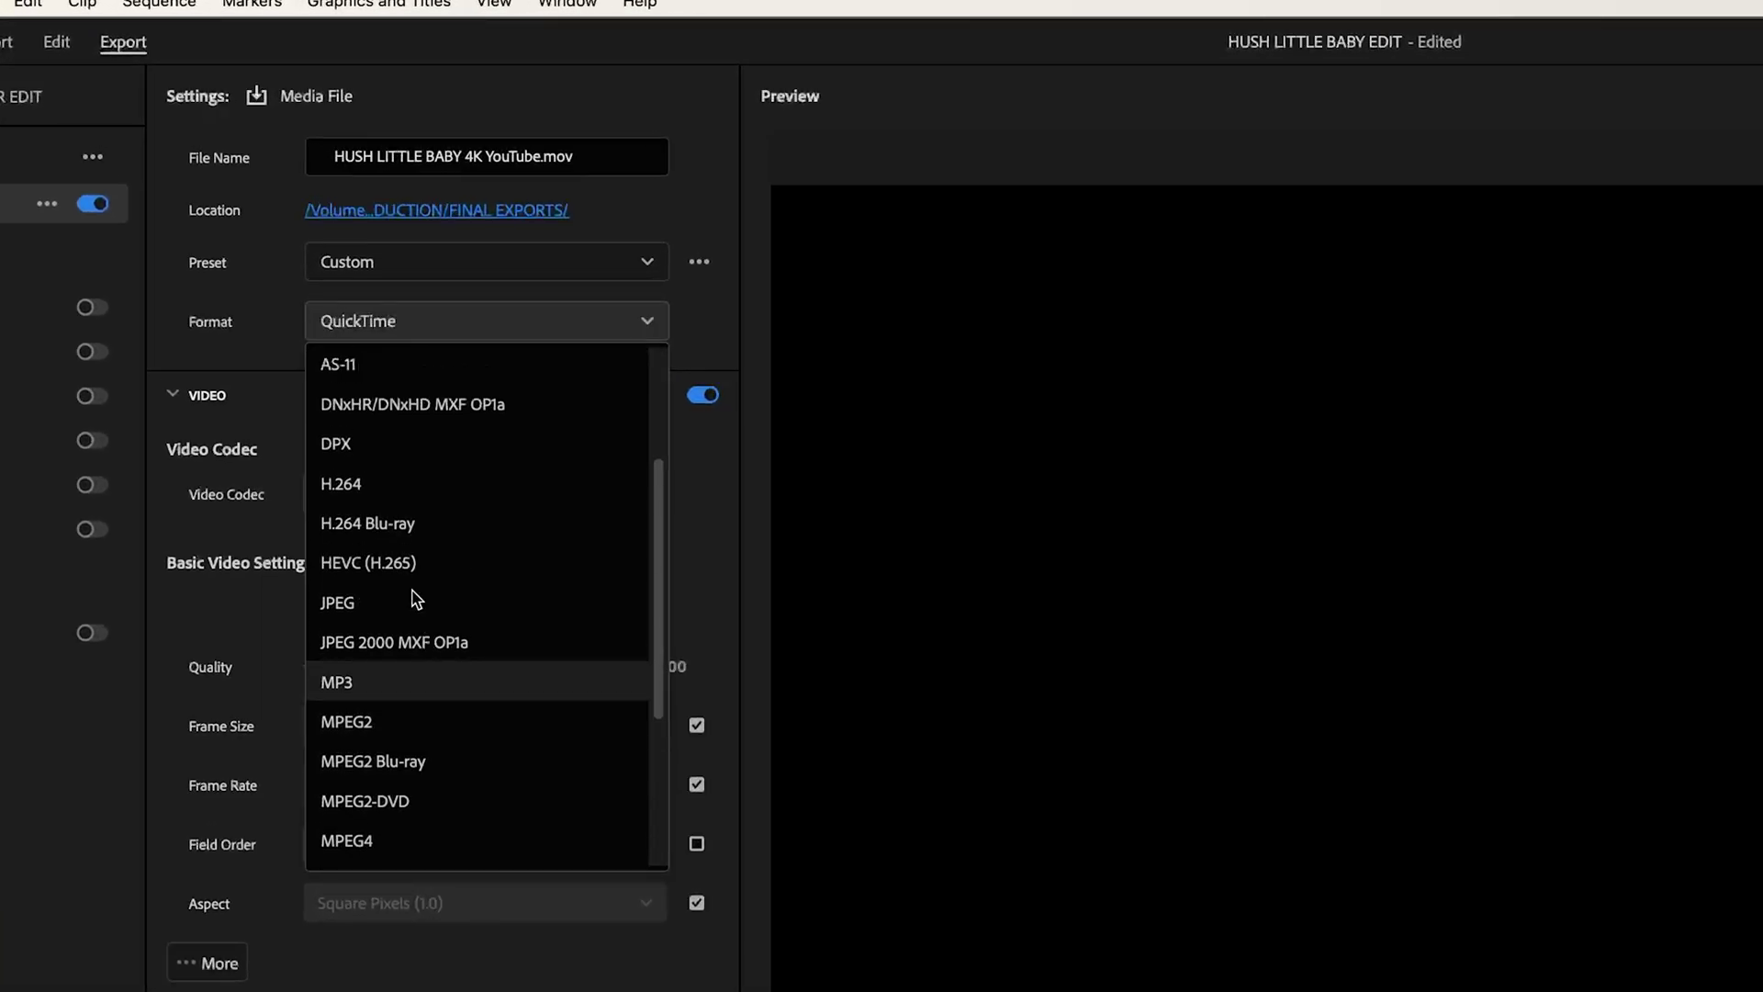
left_click(390, 501)
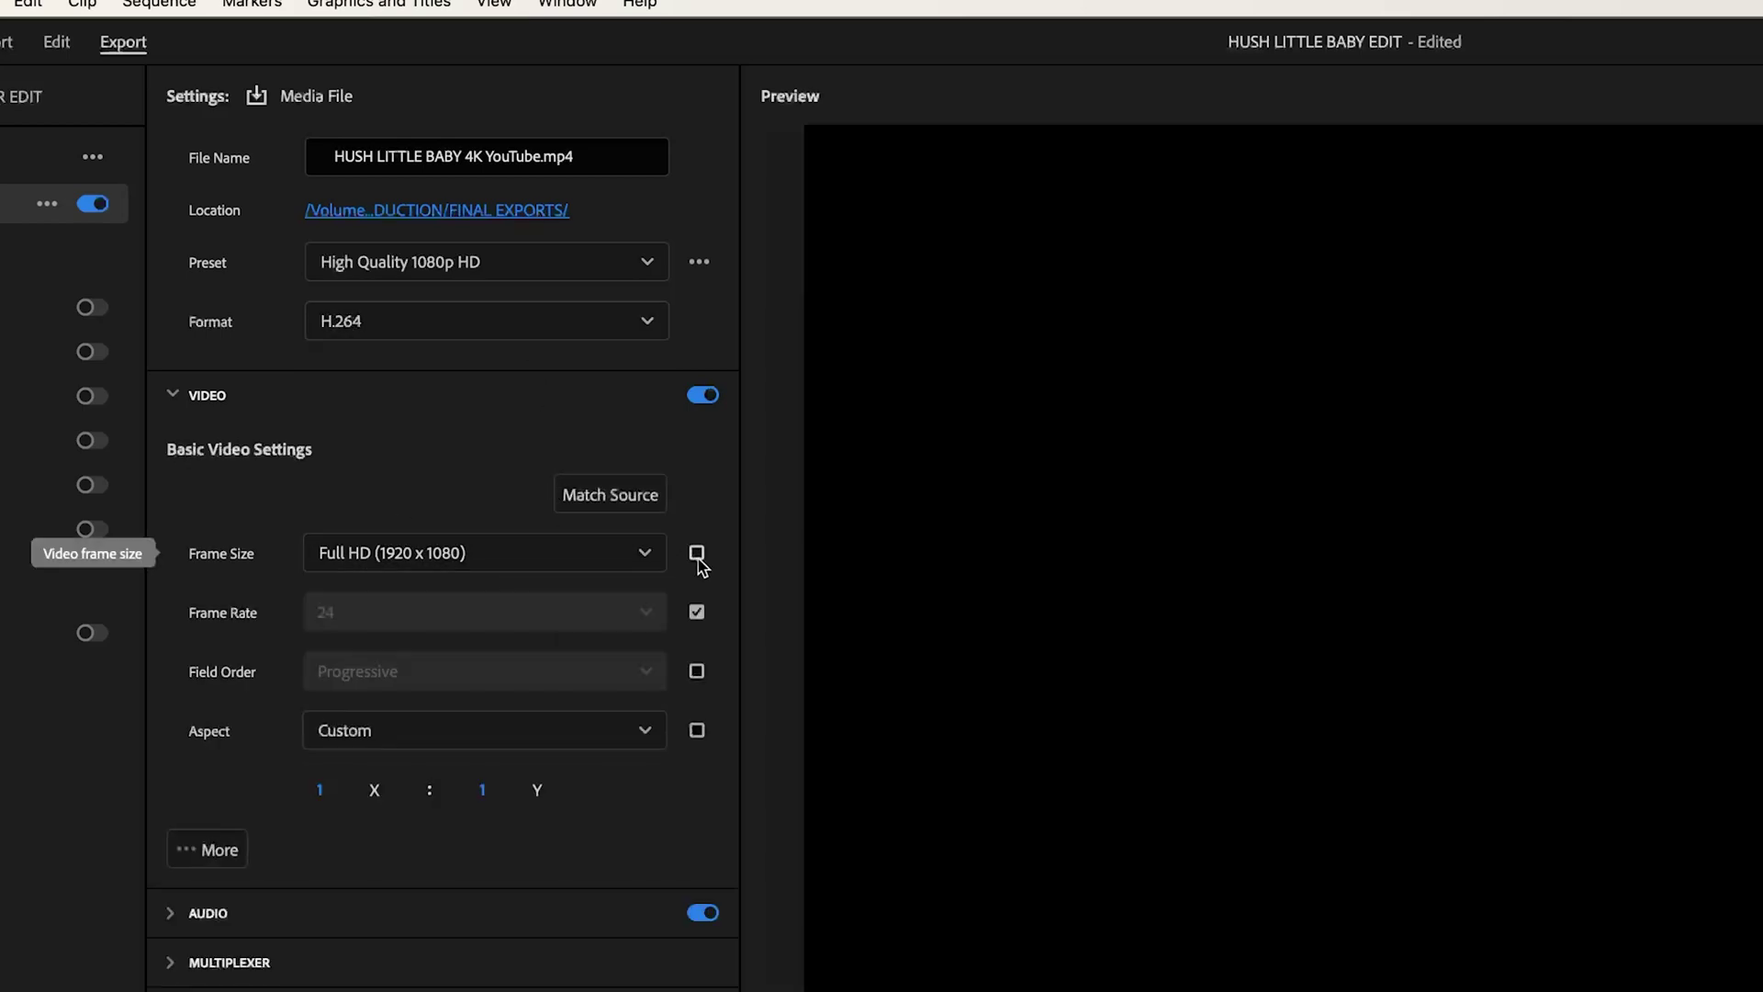
left_click(610, 497)
left_click(608, 500)
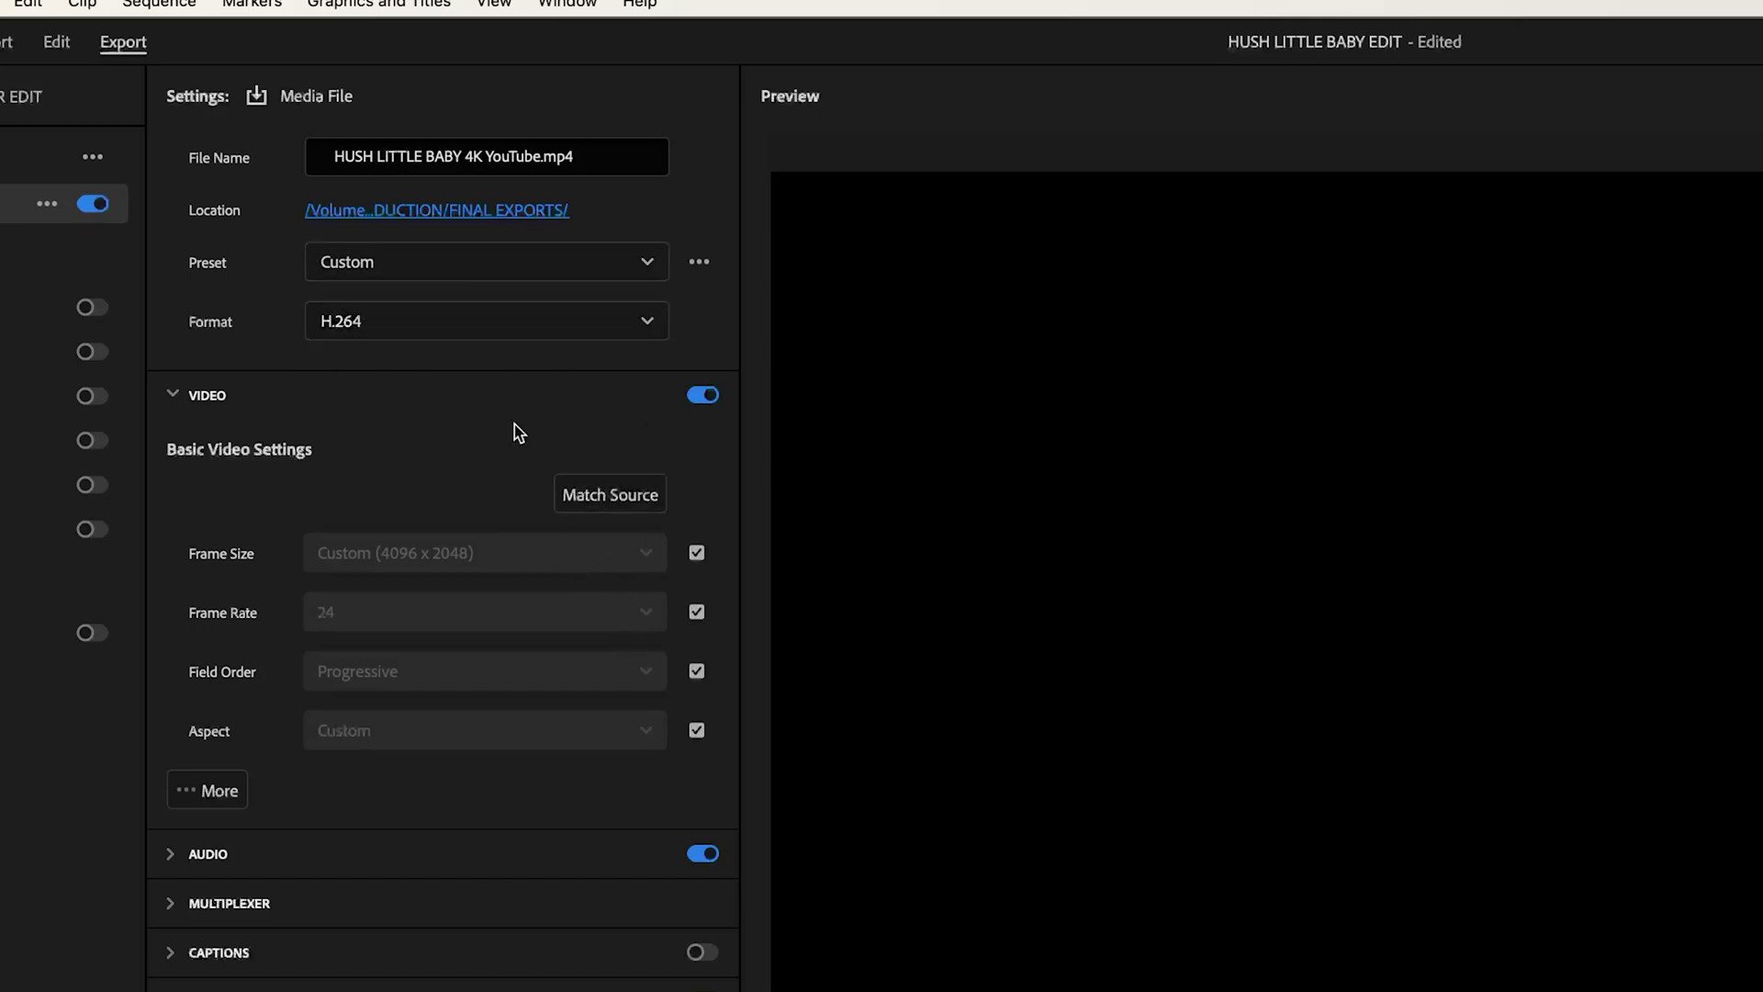
Step: Search all export presets for YouTube ones and apply YouTube 2160p 4K Ultra HD
left_click(414, 274)
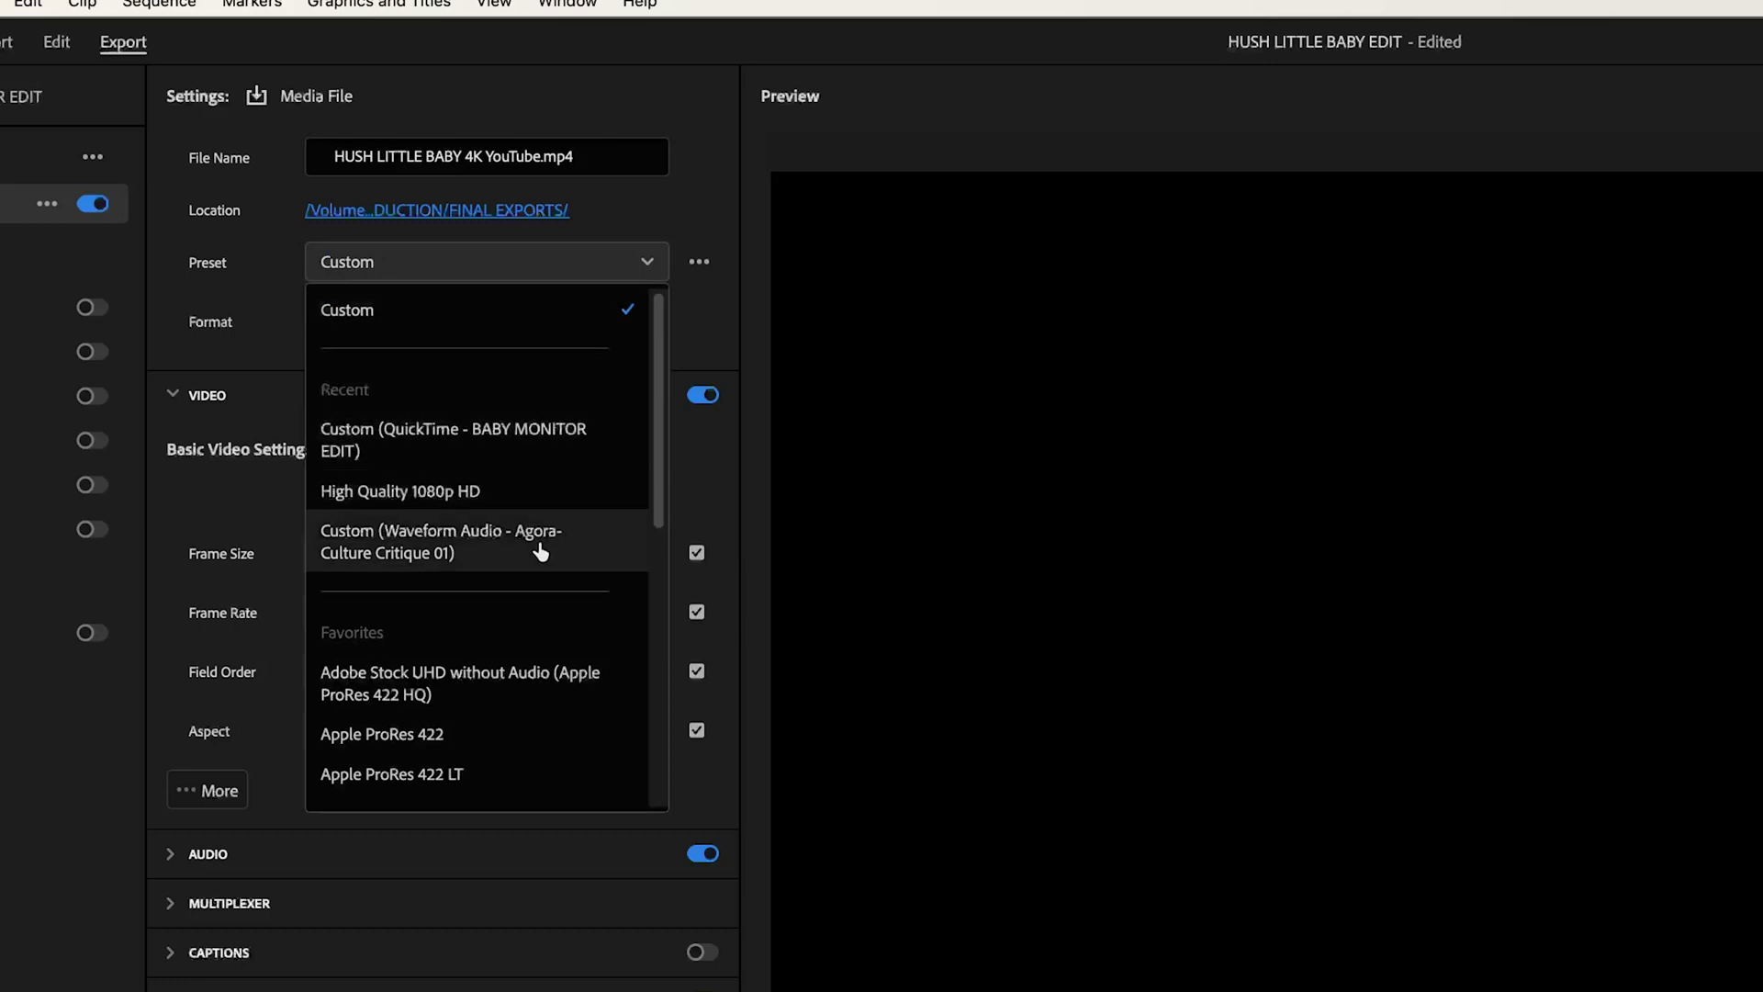
scroll(514, 578, "down", 3)
scroll(510, 599, "down", 10)
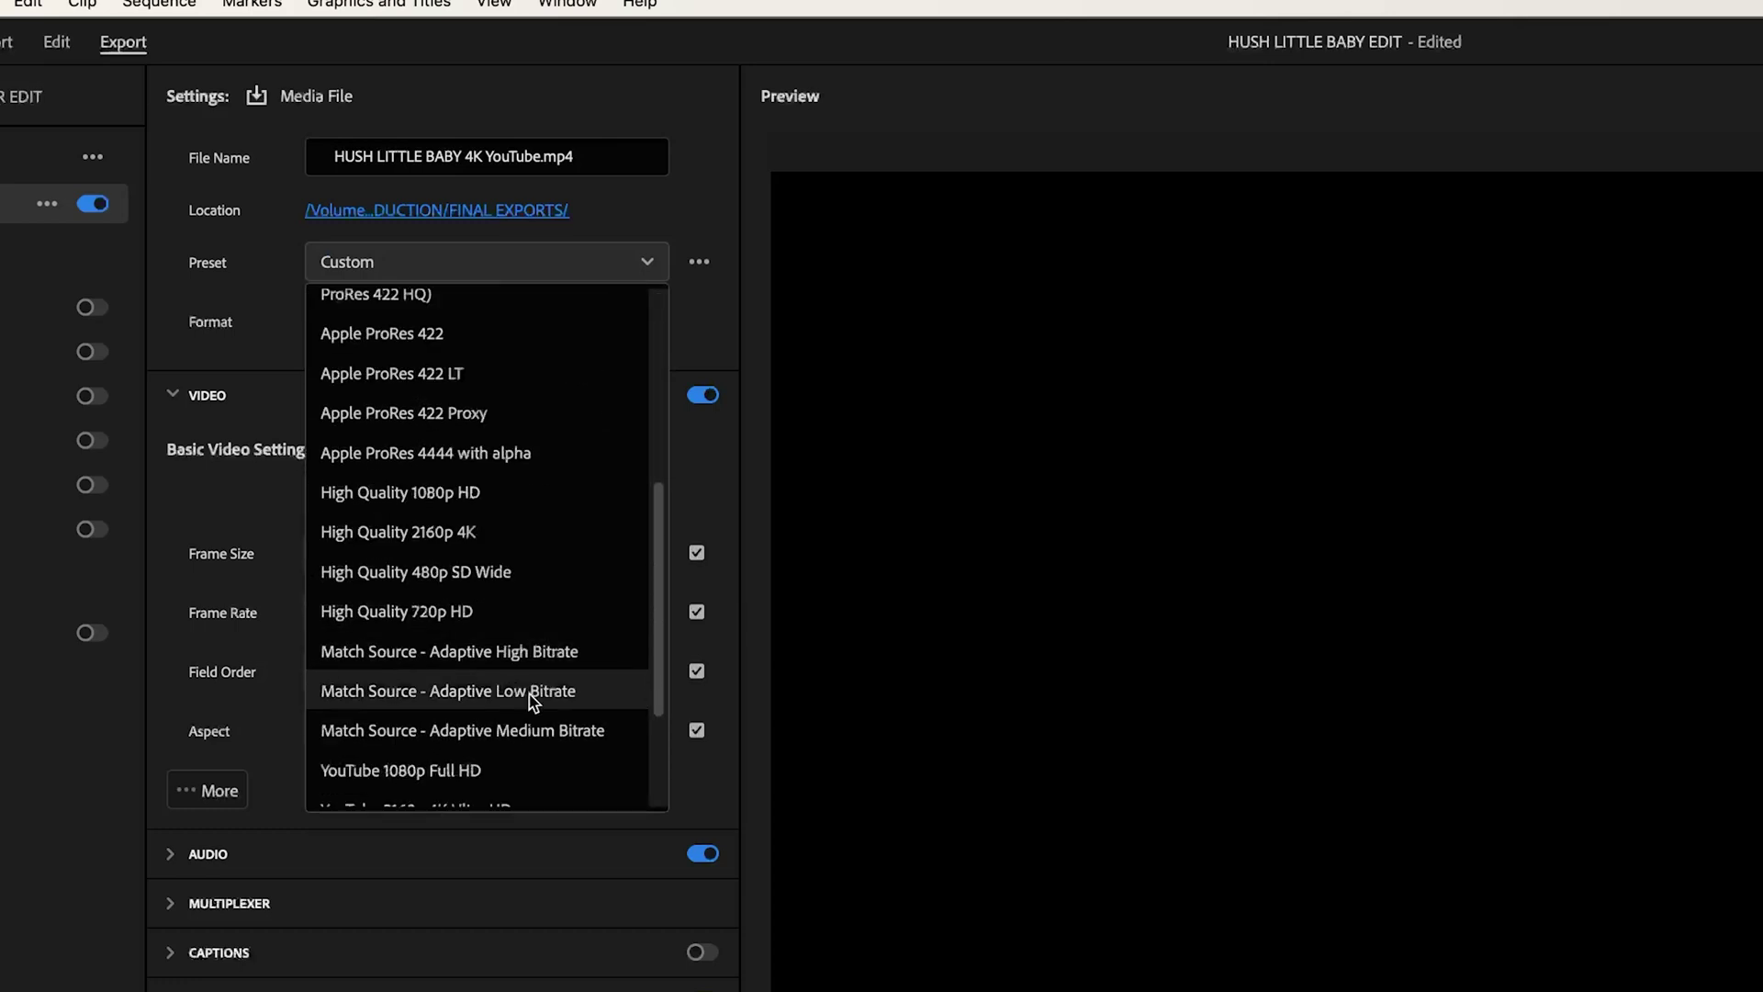
left_click(401, 788)
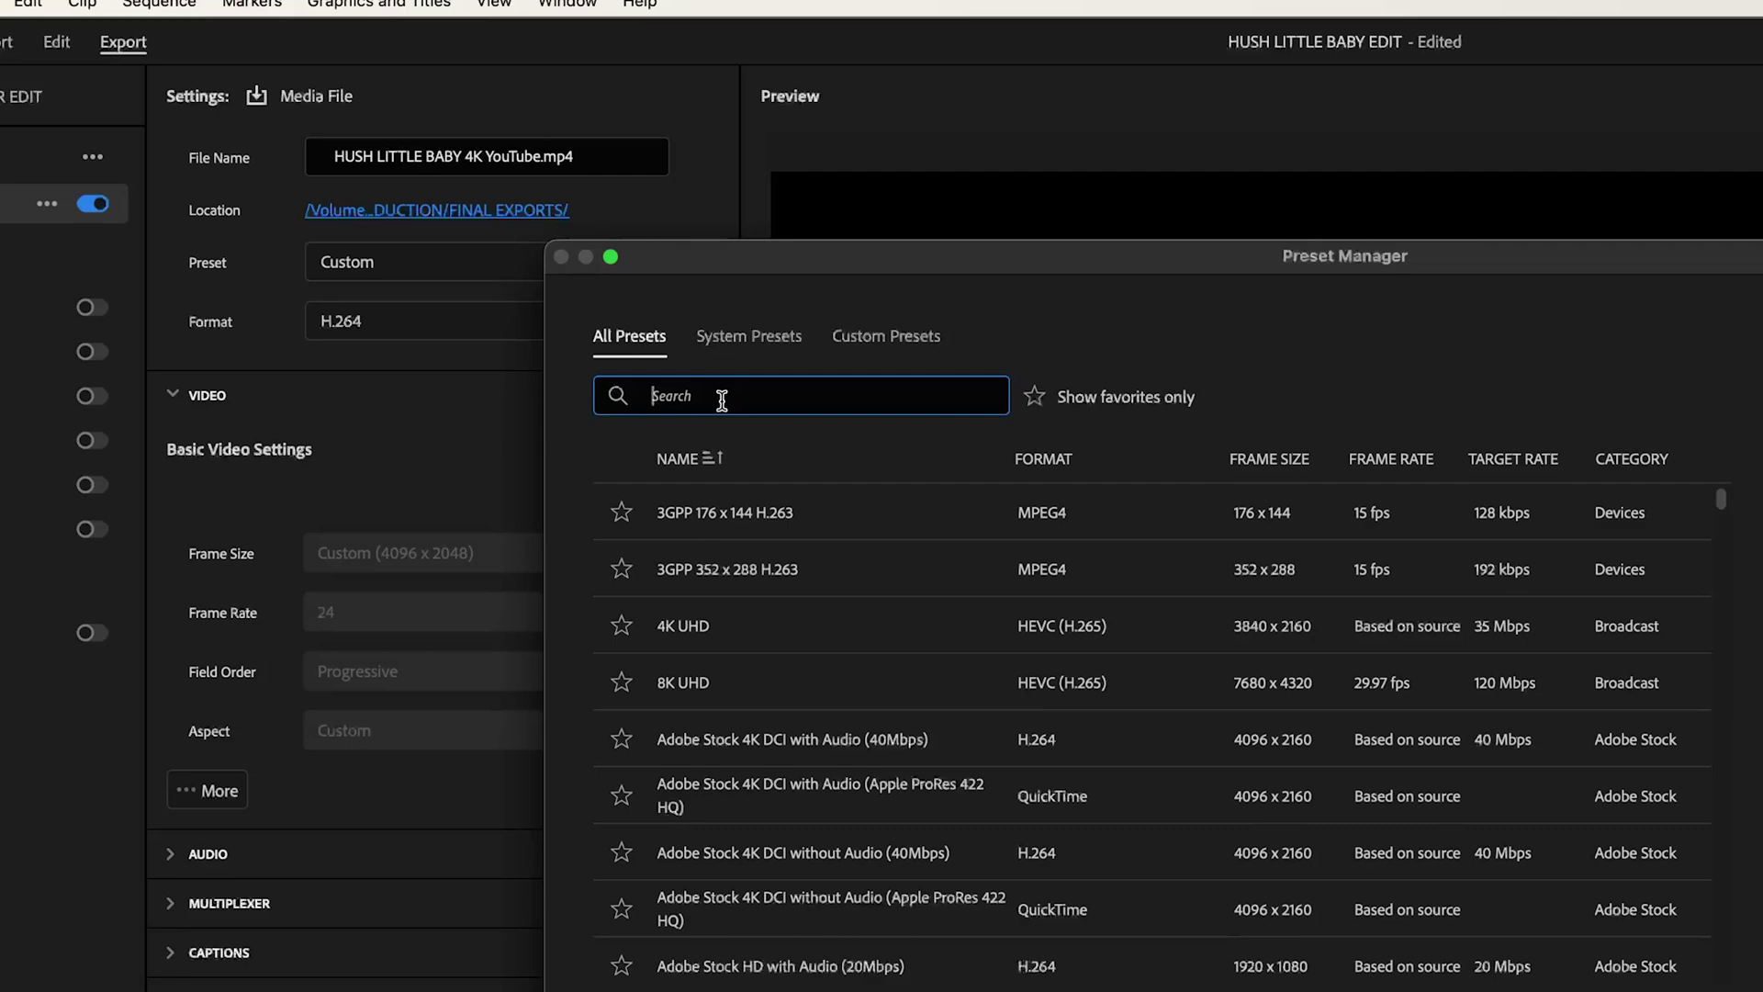
type("yout")
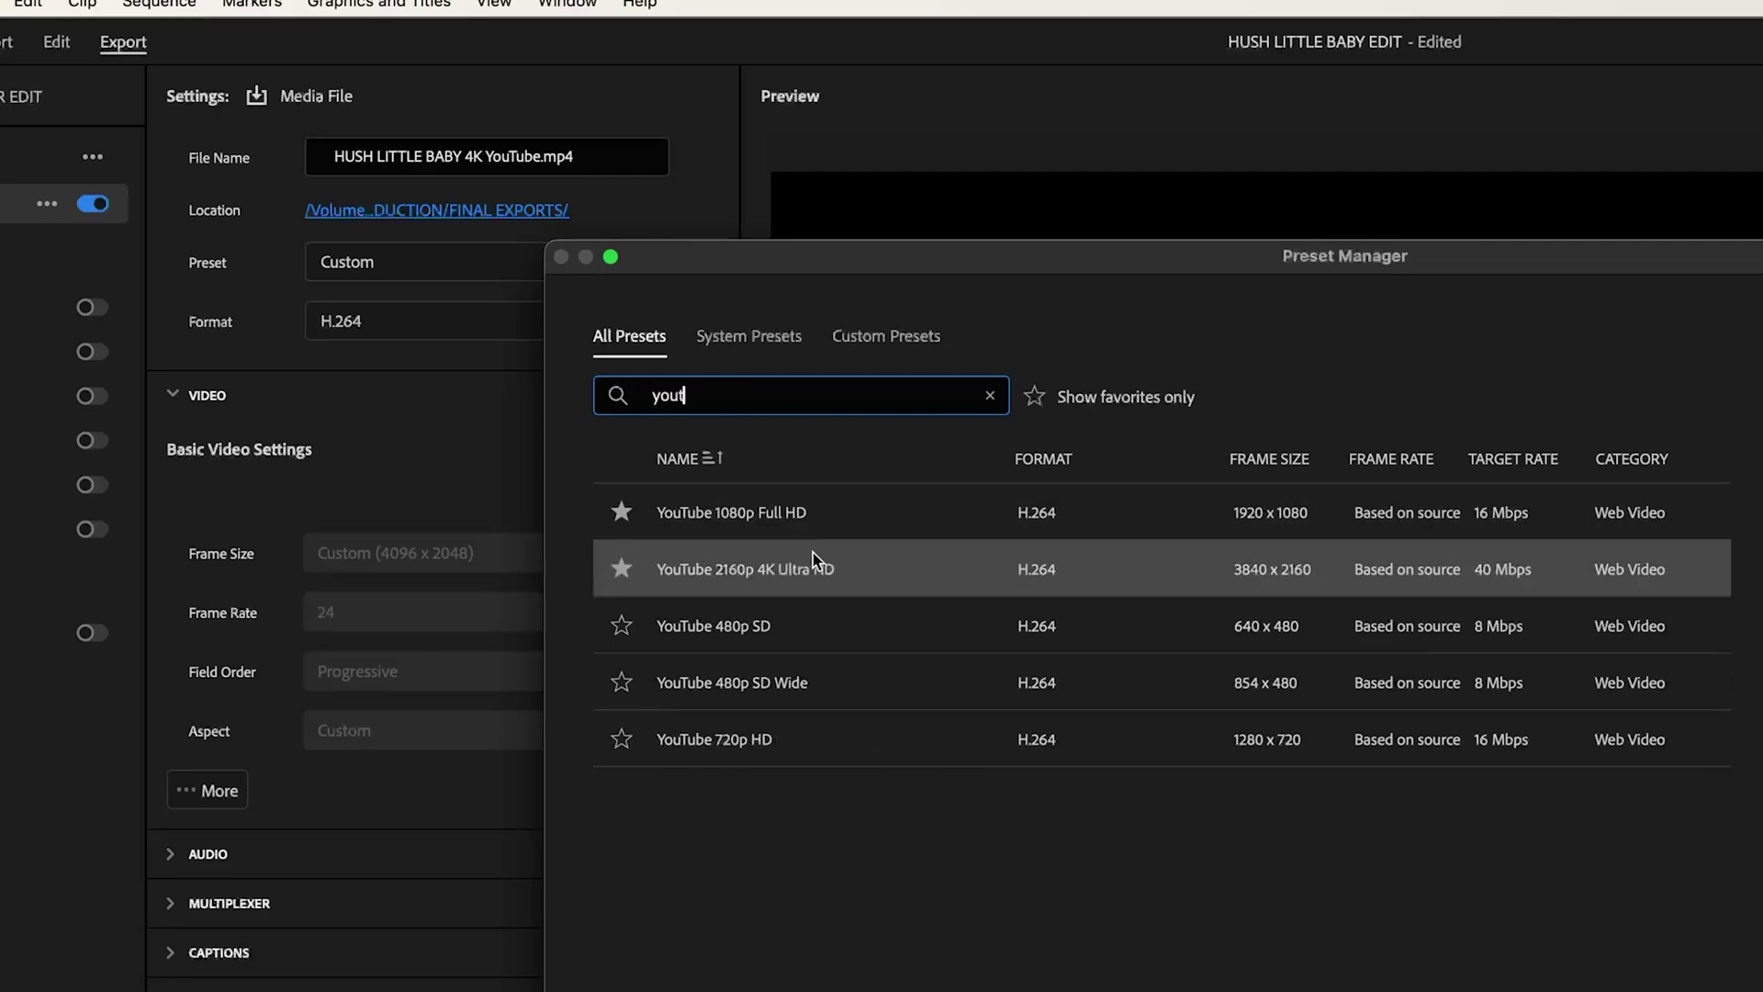
left_click(757, 571)
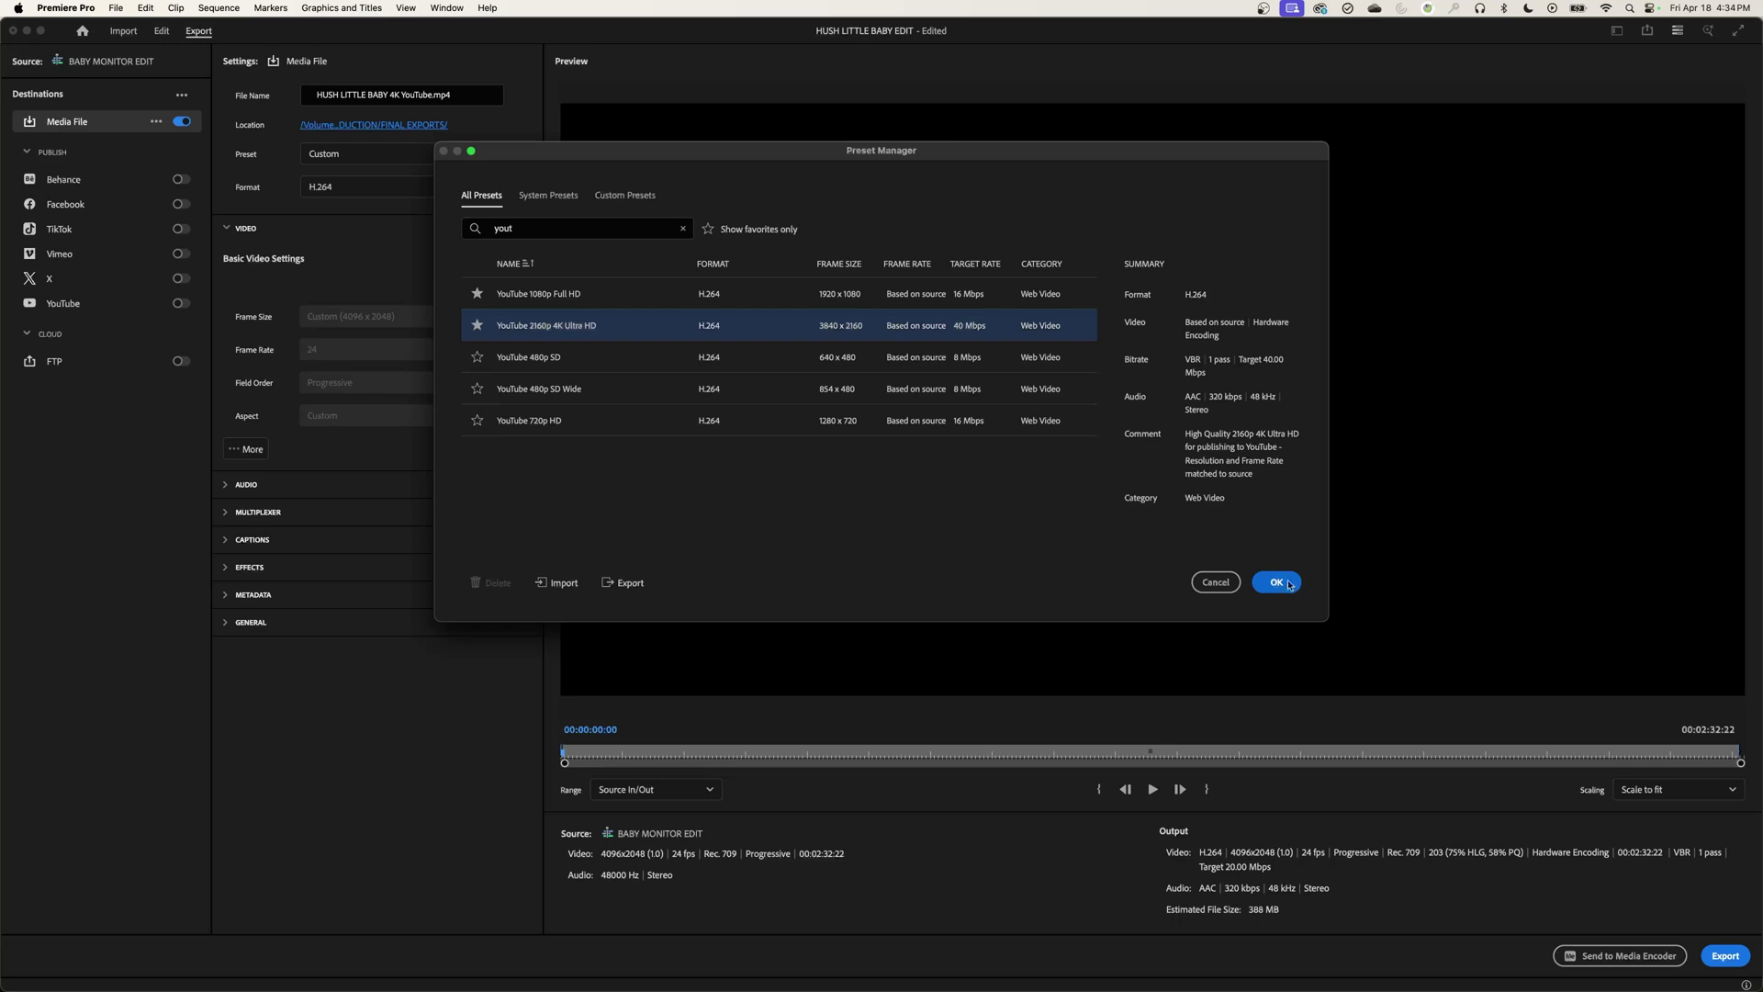
left_click(1276, 582)
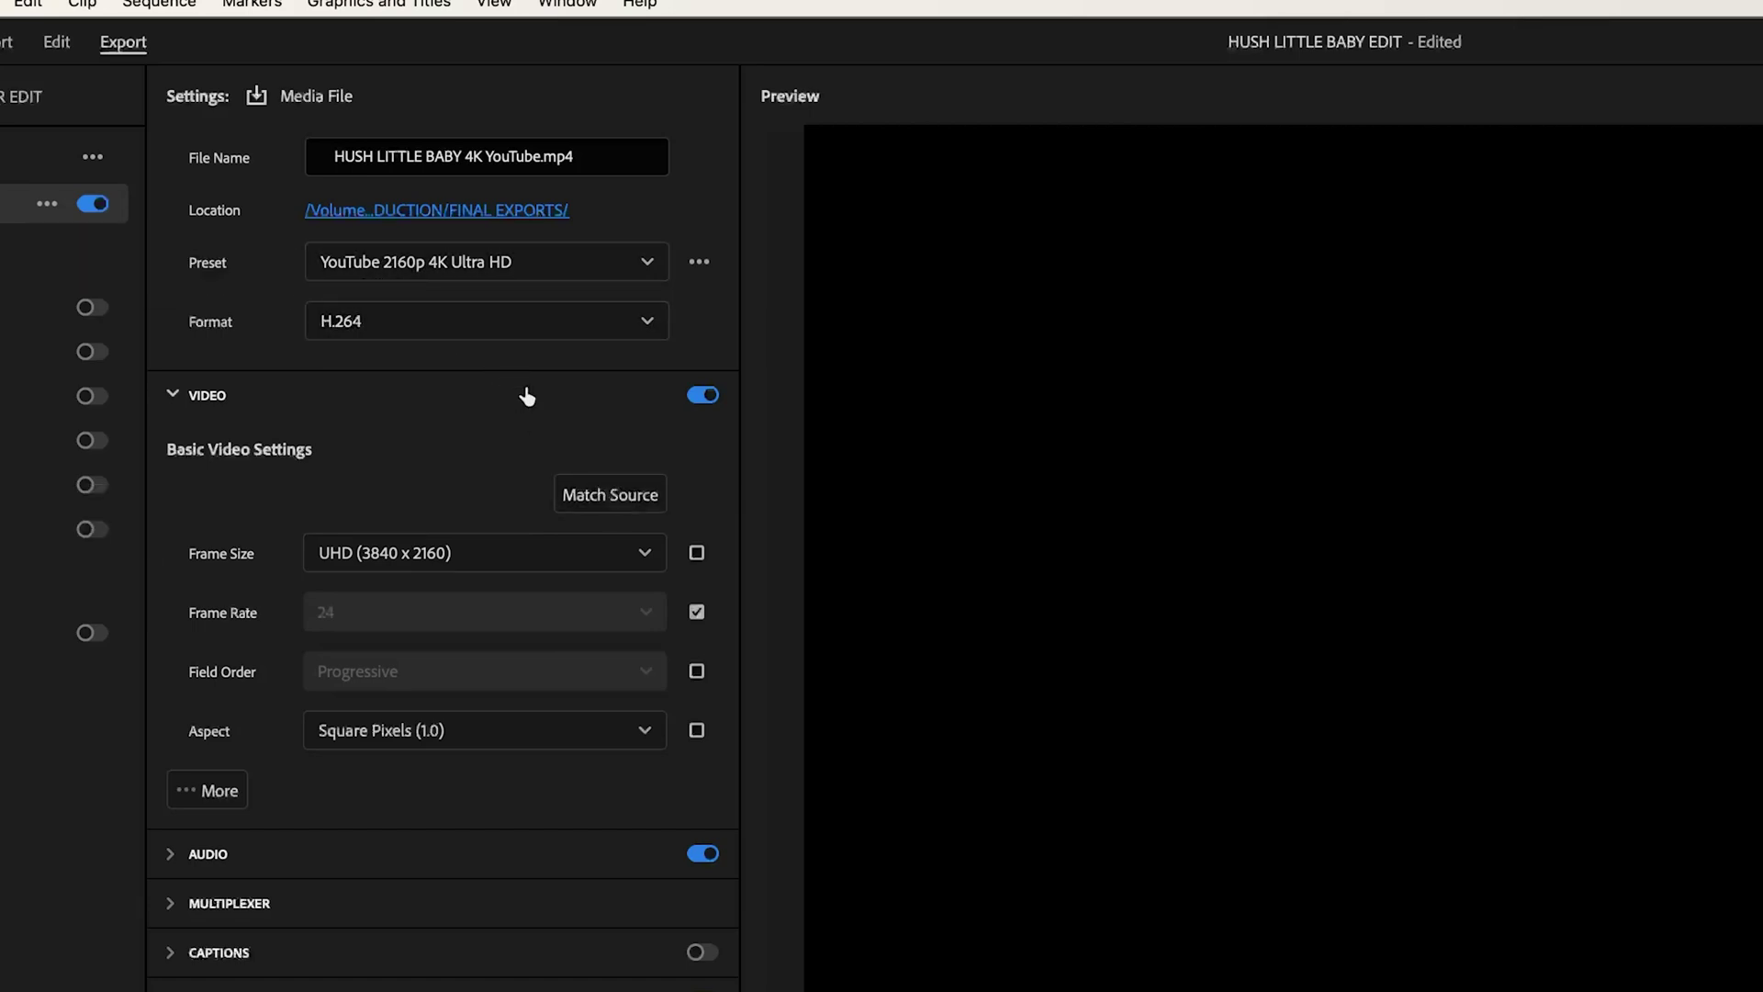
Step: Match the video settings to the source again and export the 4K YouTube file
left_click(610, 494)
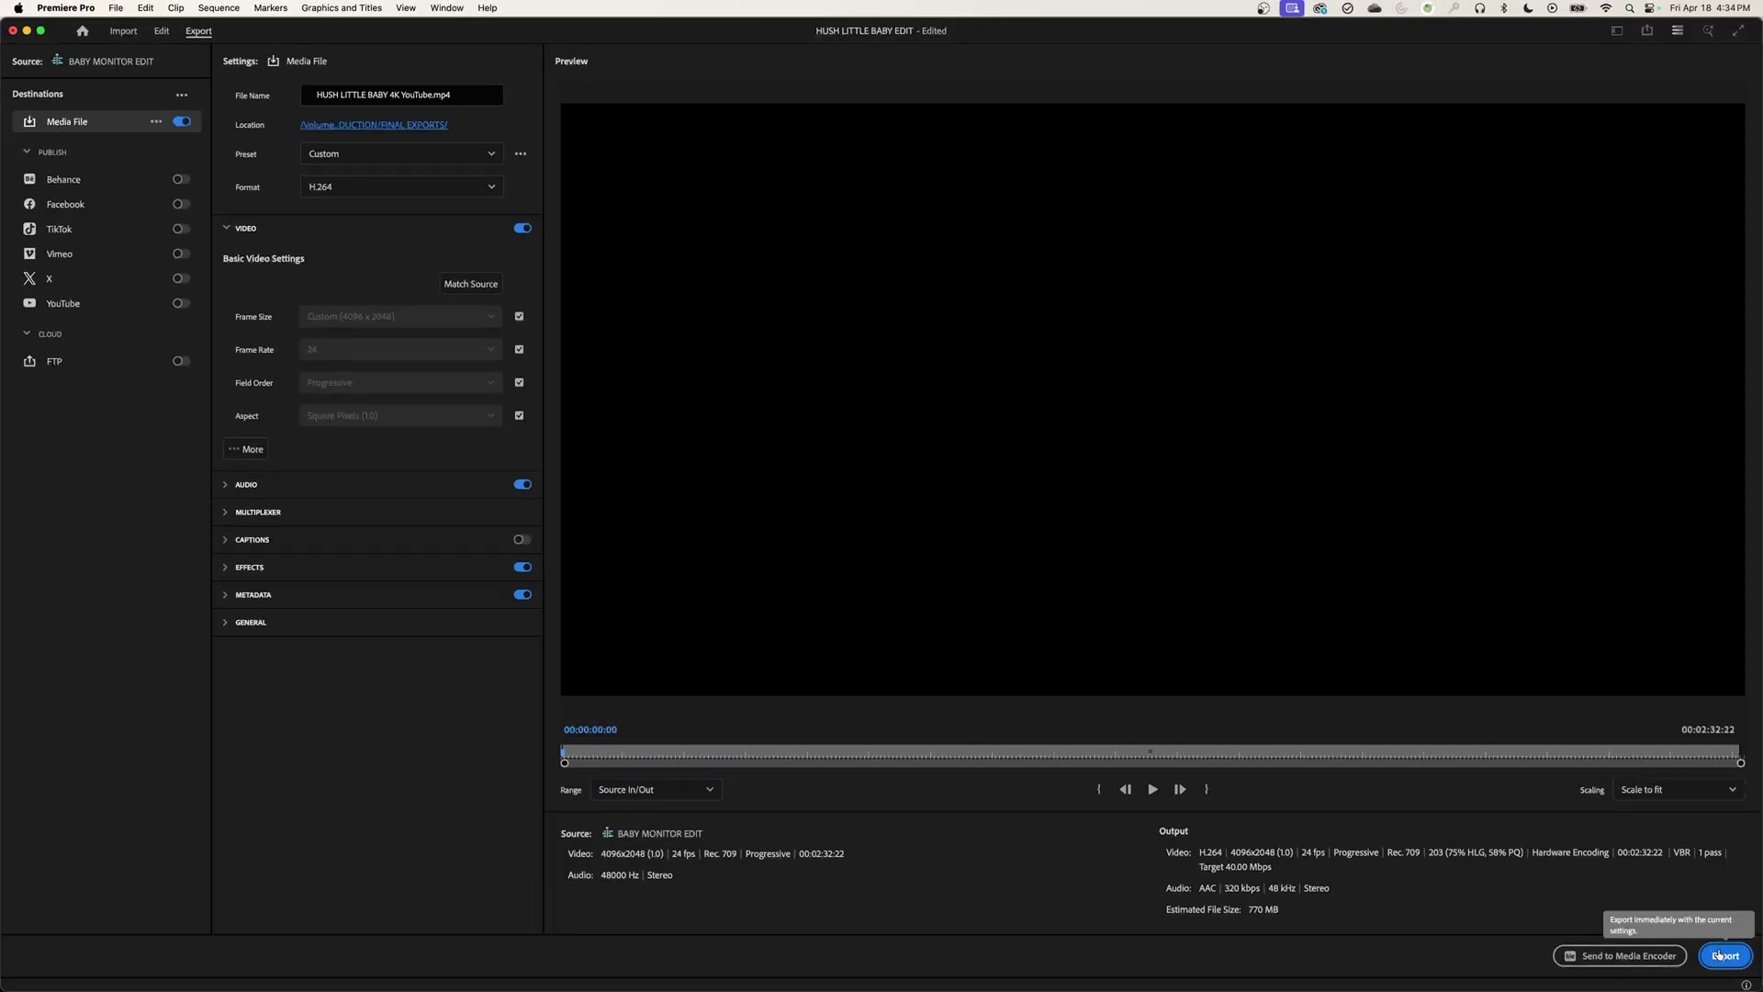
left_click(1720, 955)
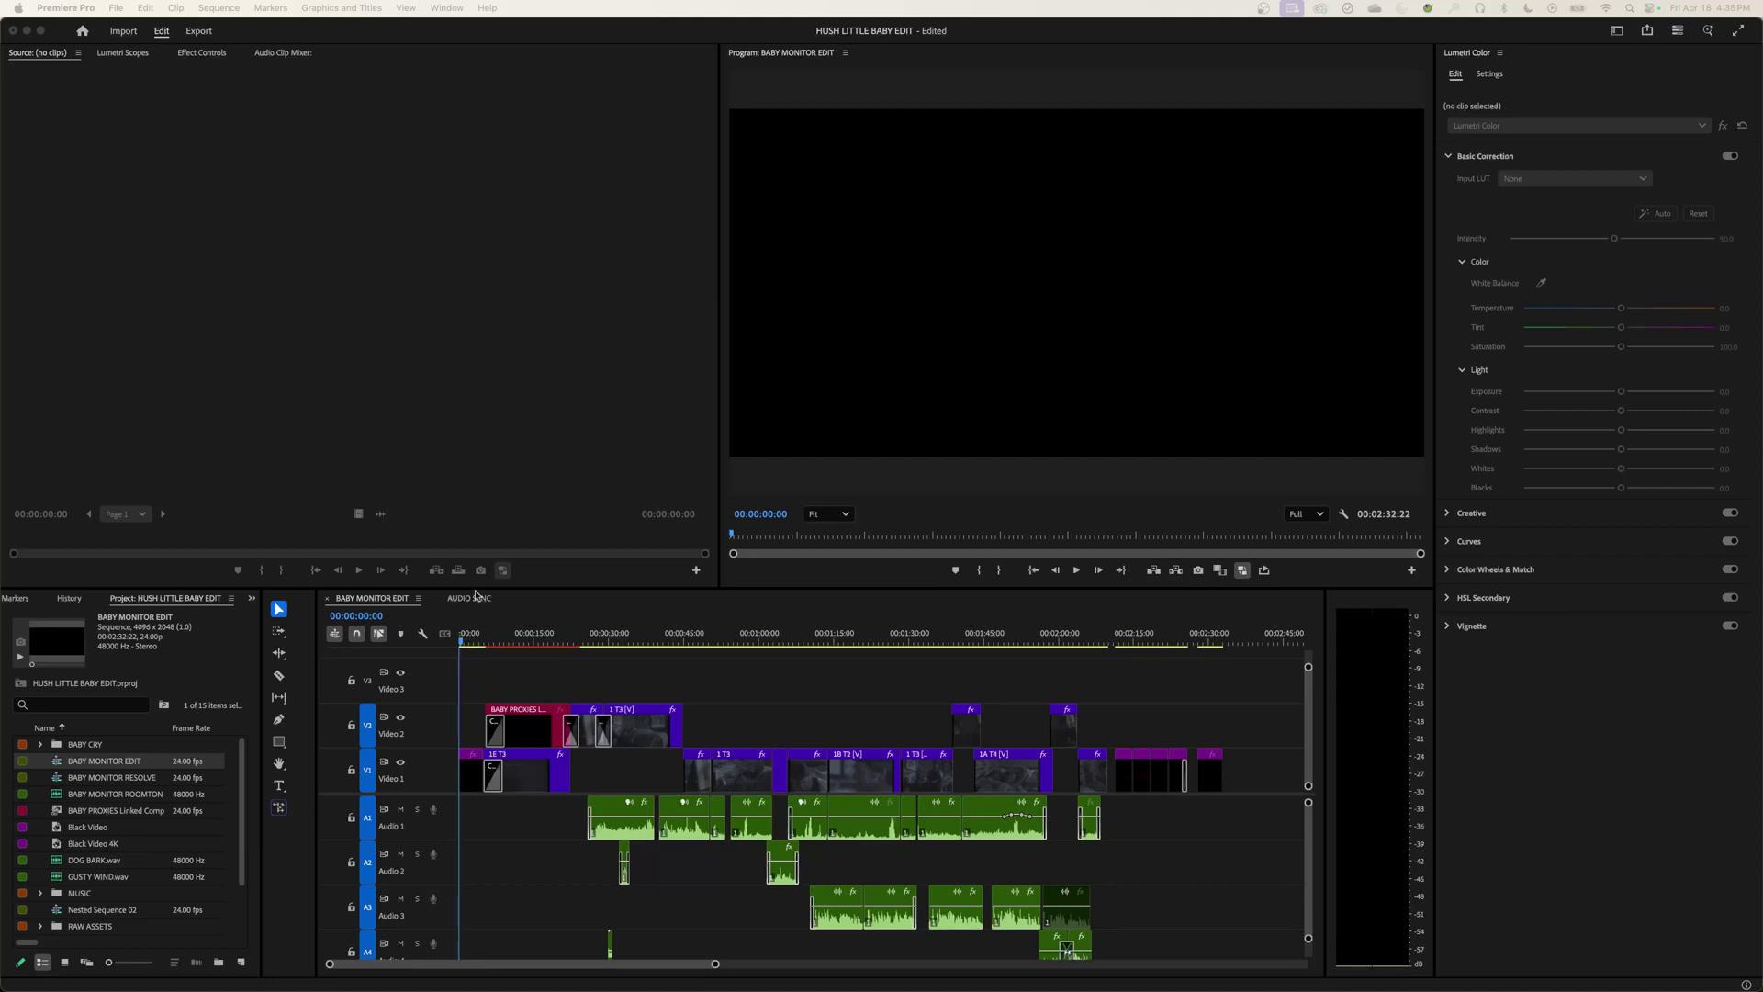
Step: Activate the BABY MONITOR EDIT sequence and open its export settings for another version
left_click(389, 601)
left_click(387, 602)
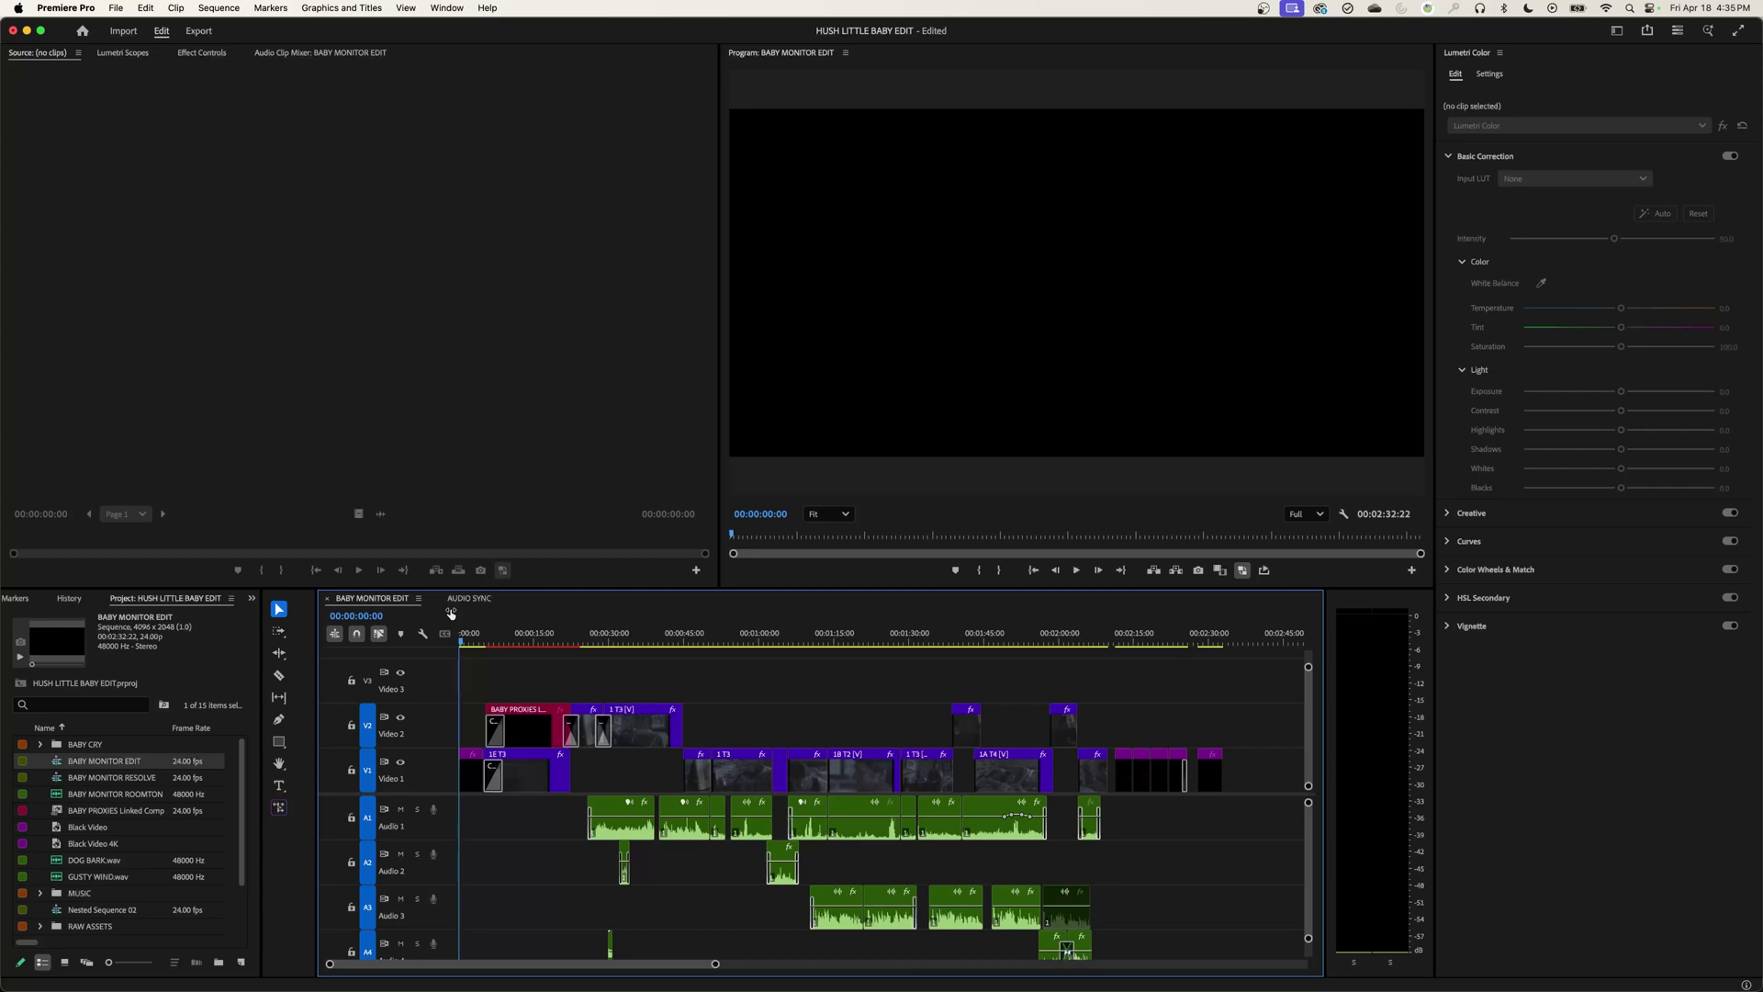
key("super+m")
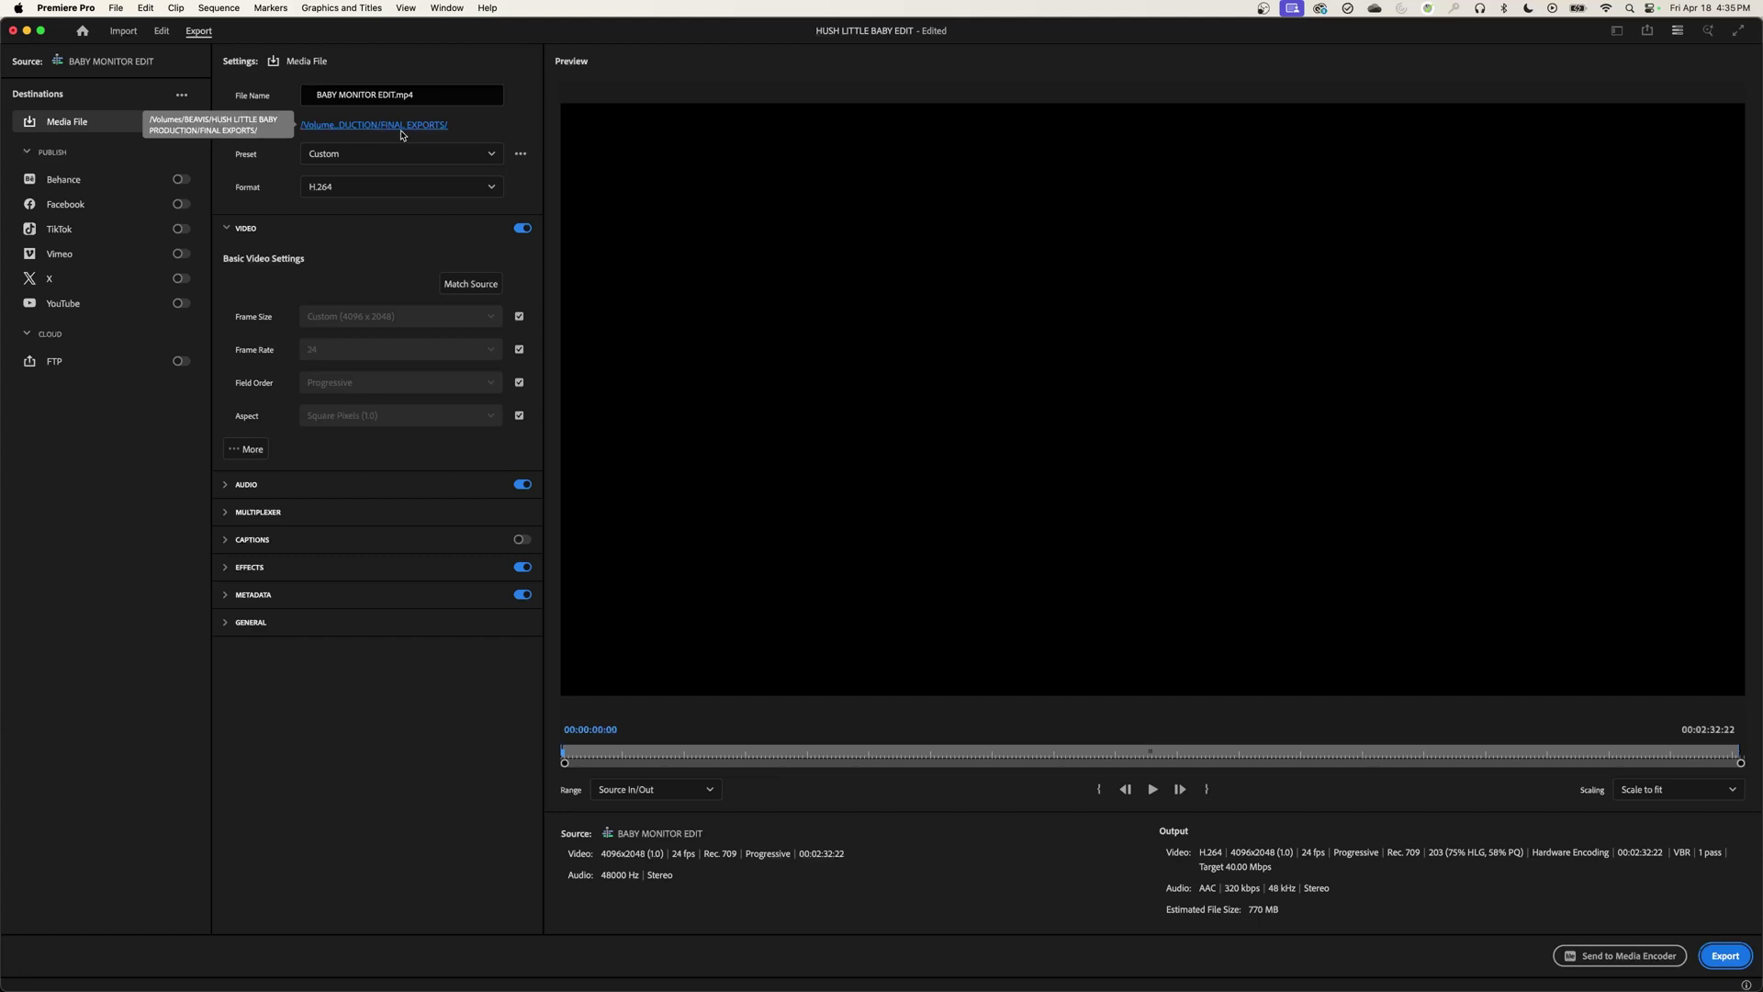
Step: Name the new export file HUSH LITTLE BABY 2K Screener in the FINAL EXPORTS folder
left_click(401, 131)
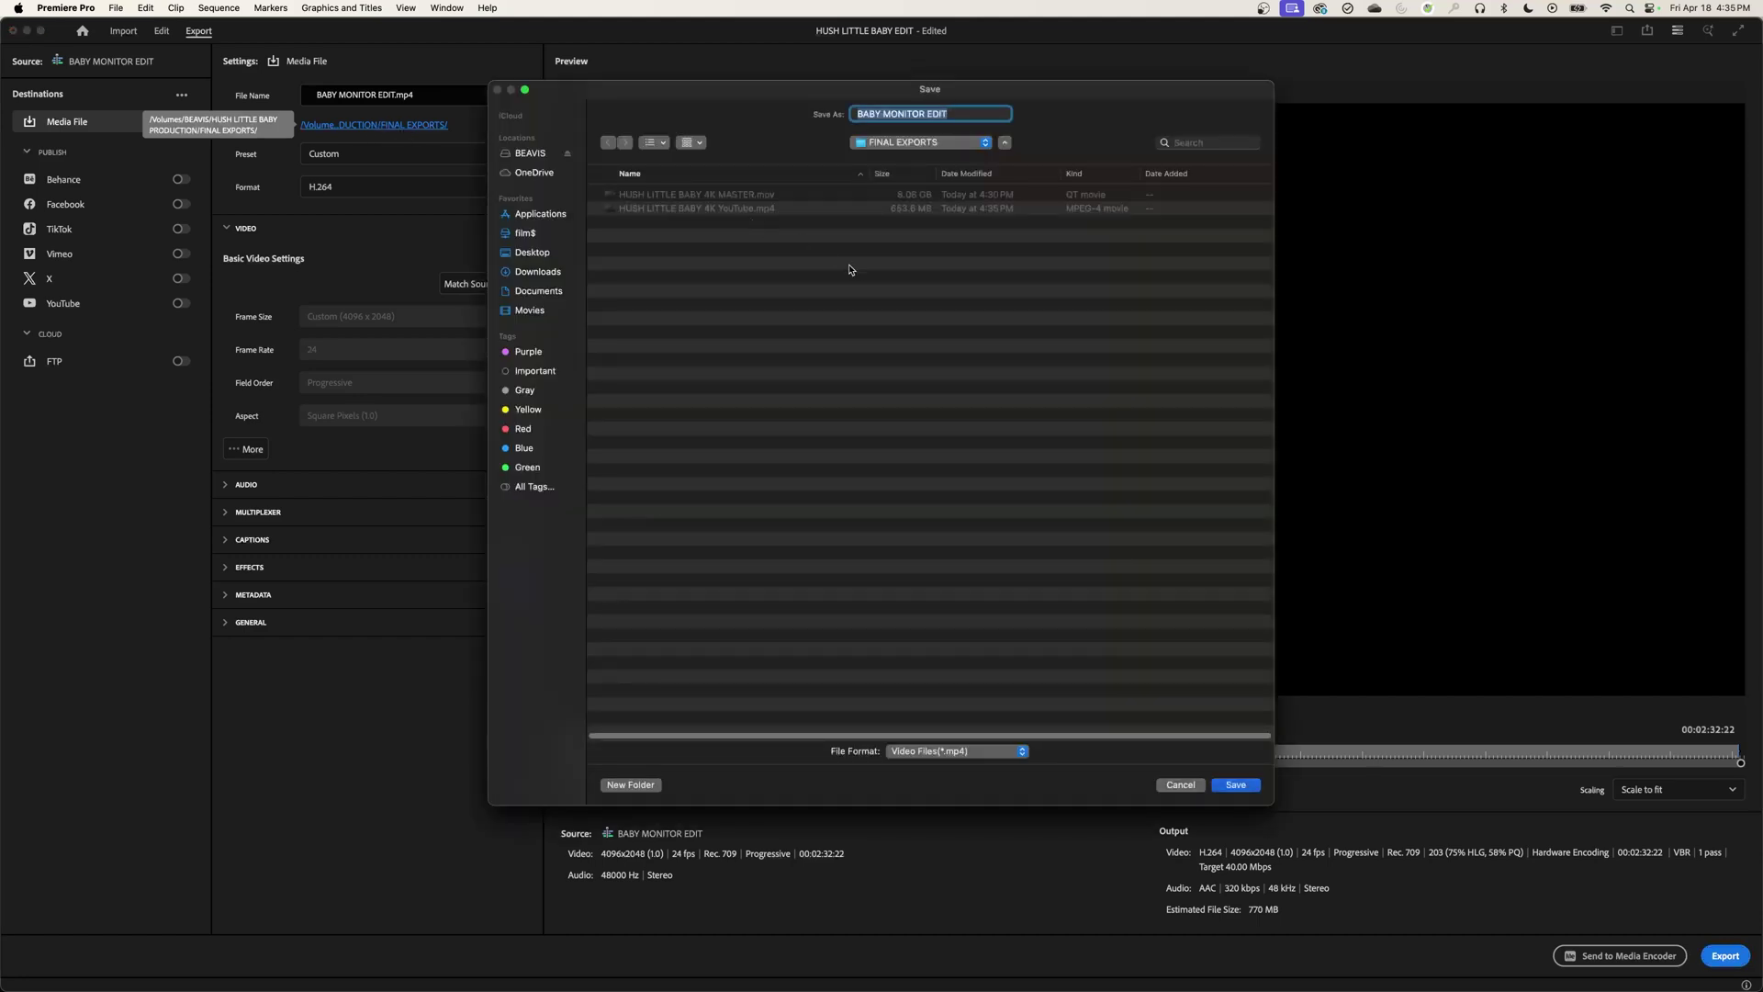
left_click(726, 209)
left_click(951, 115)
key("BackSpace")
type("2K YouTube")
left_click_drag(957, 115, 1006, 117)
type("Screener")
left_click(1239, 785)
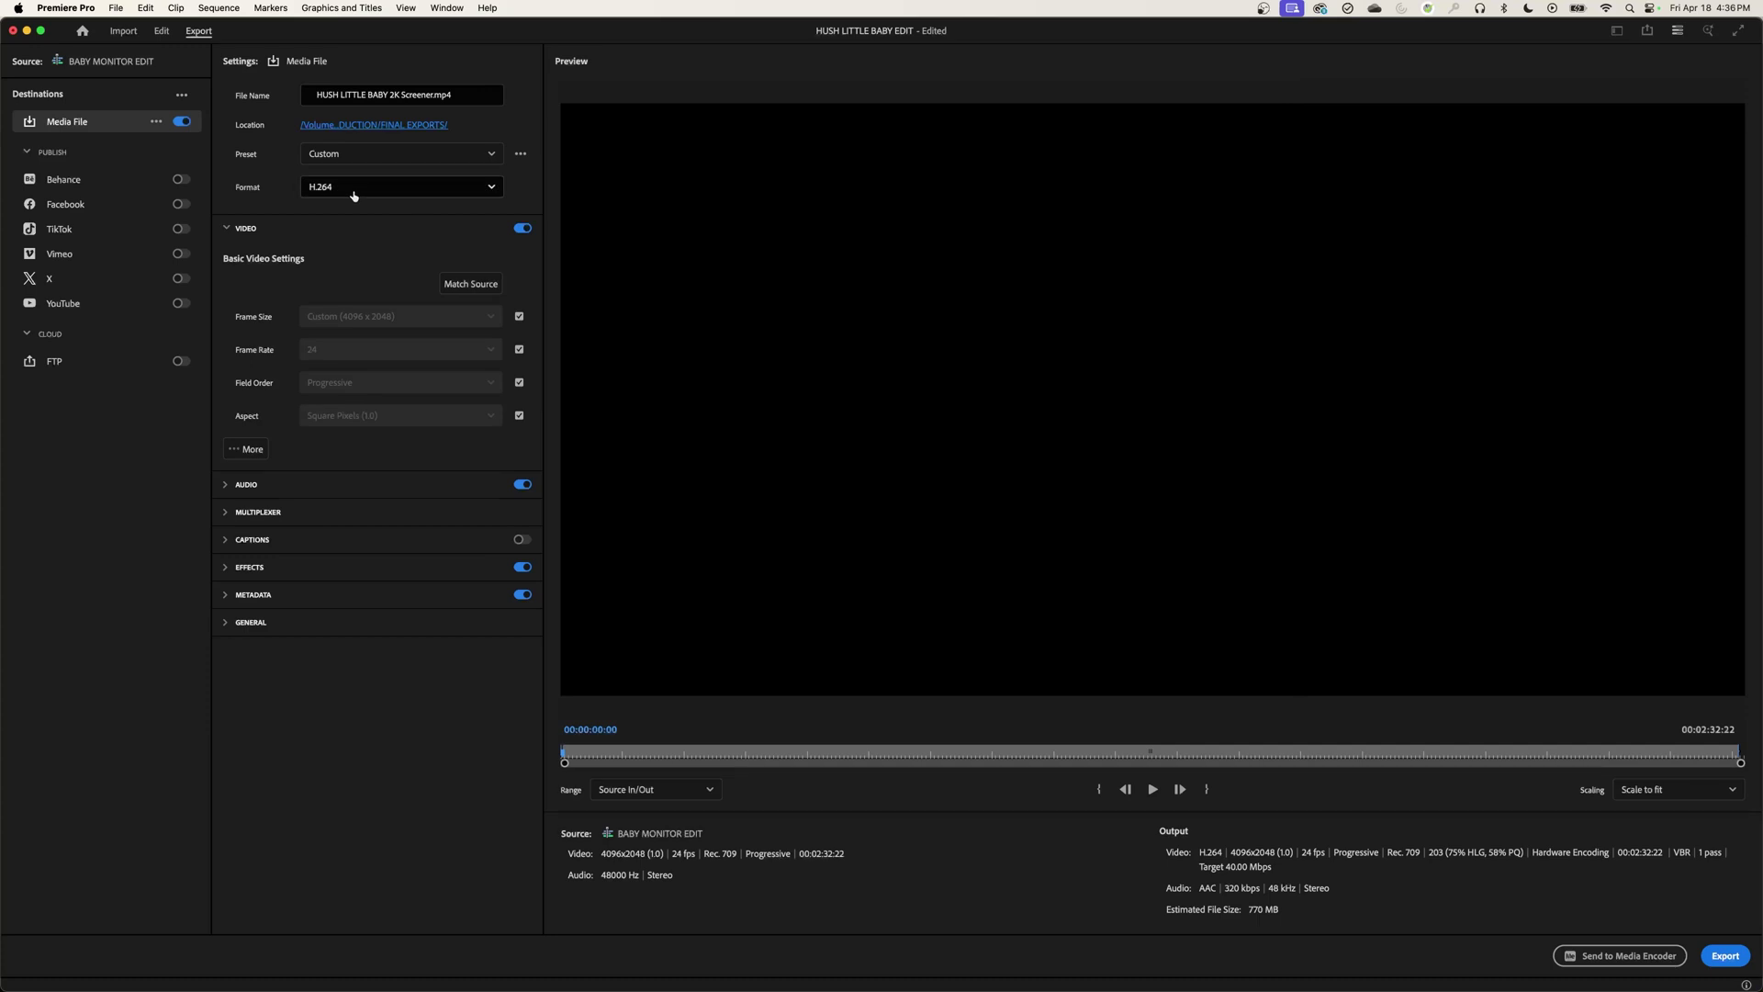
Step: Search all export presets for YouTube ones and apply YouTube 1080p Full HD
left_click(369, 183)
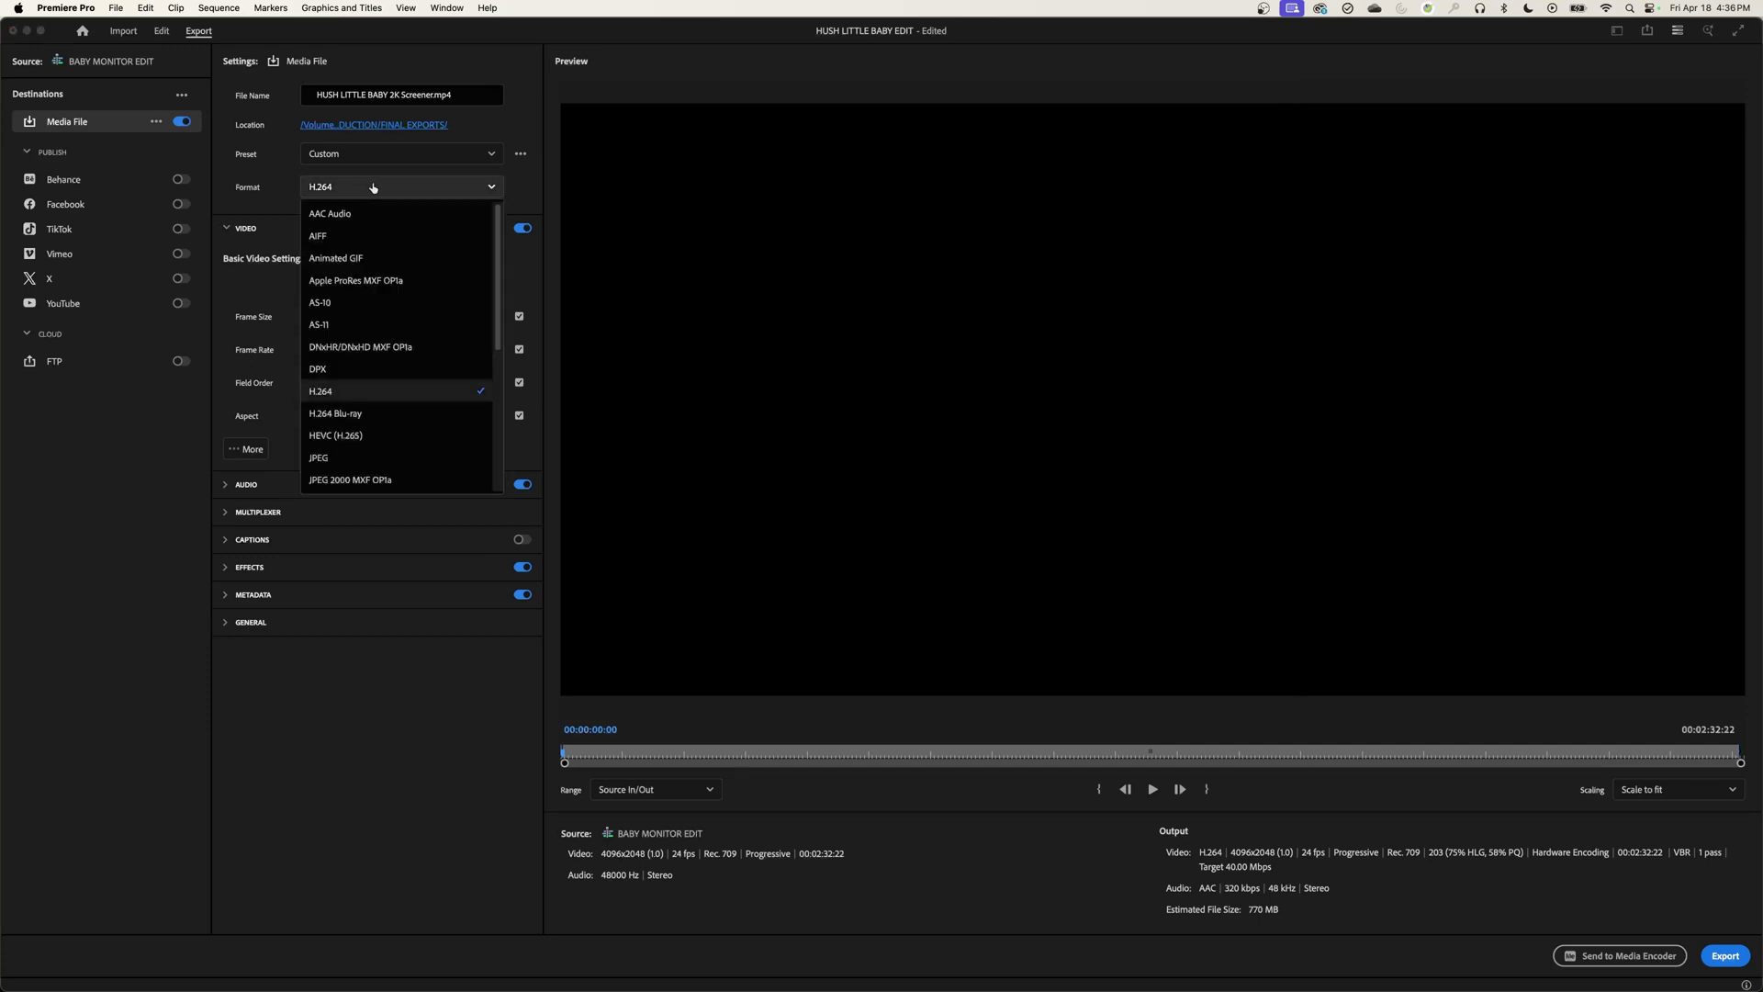
left_click(375, 183)
left_click(375, 154)
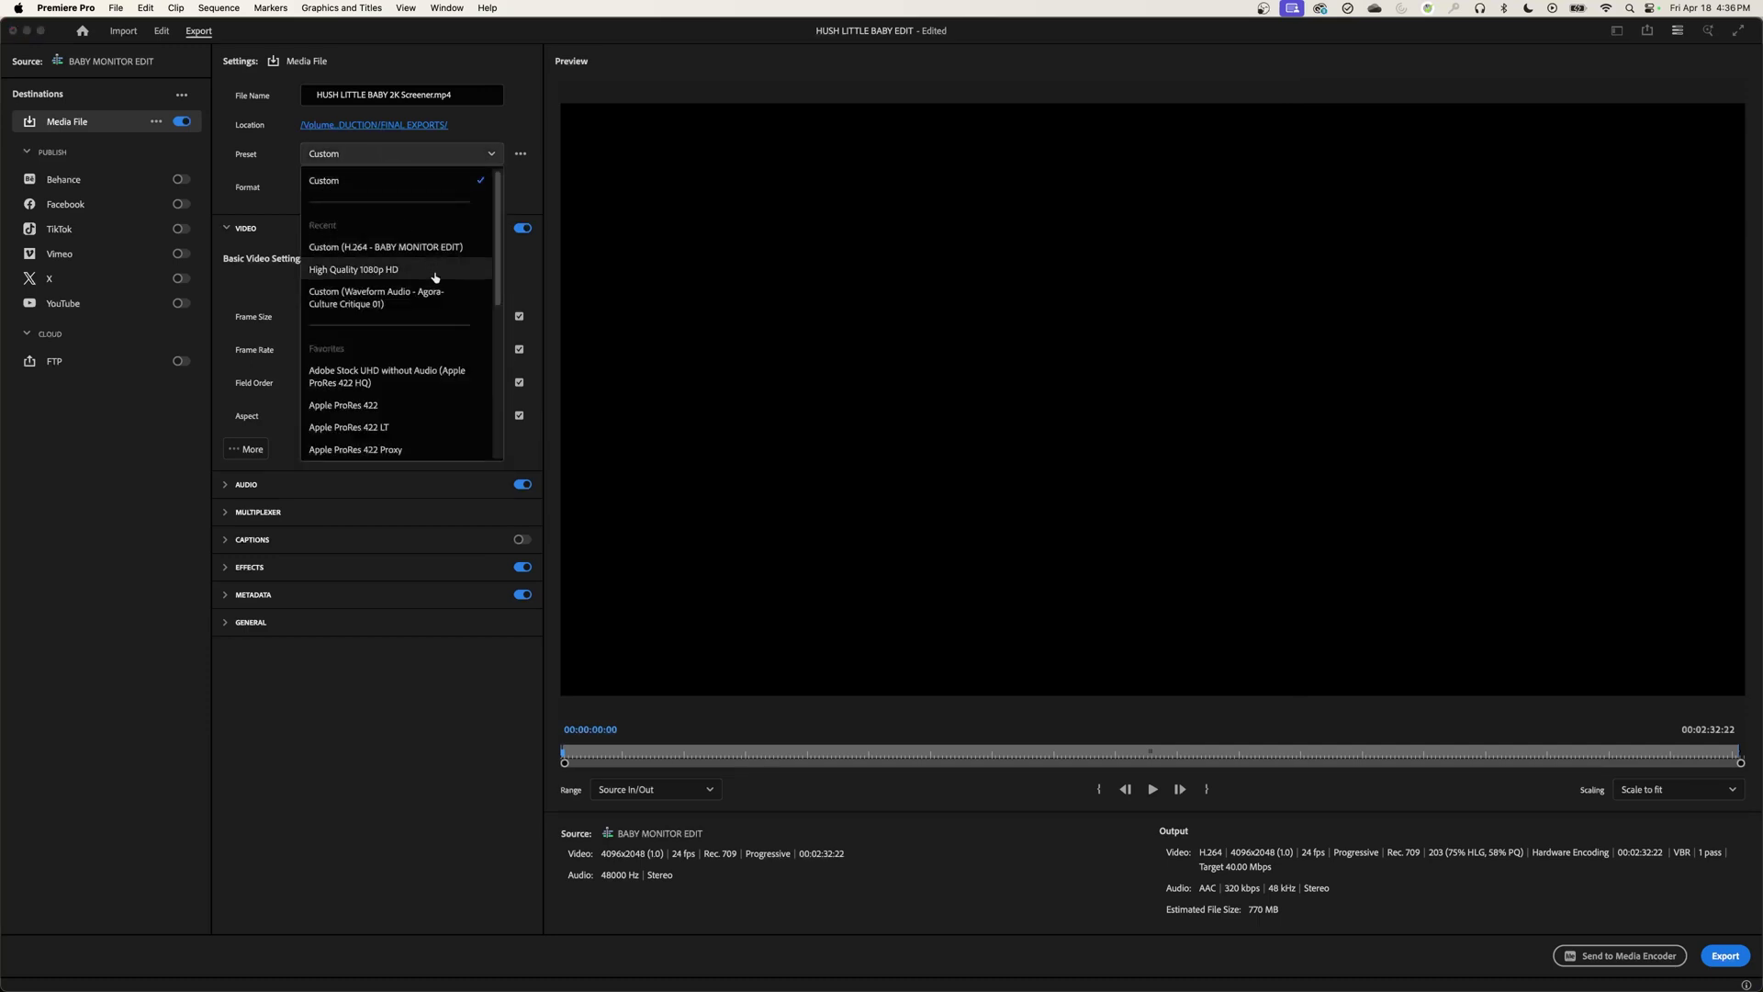
scroll(438, 370, "down", 5)
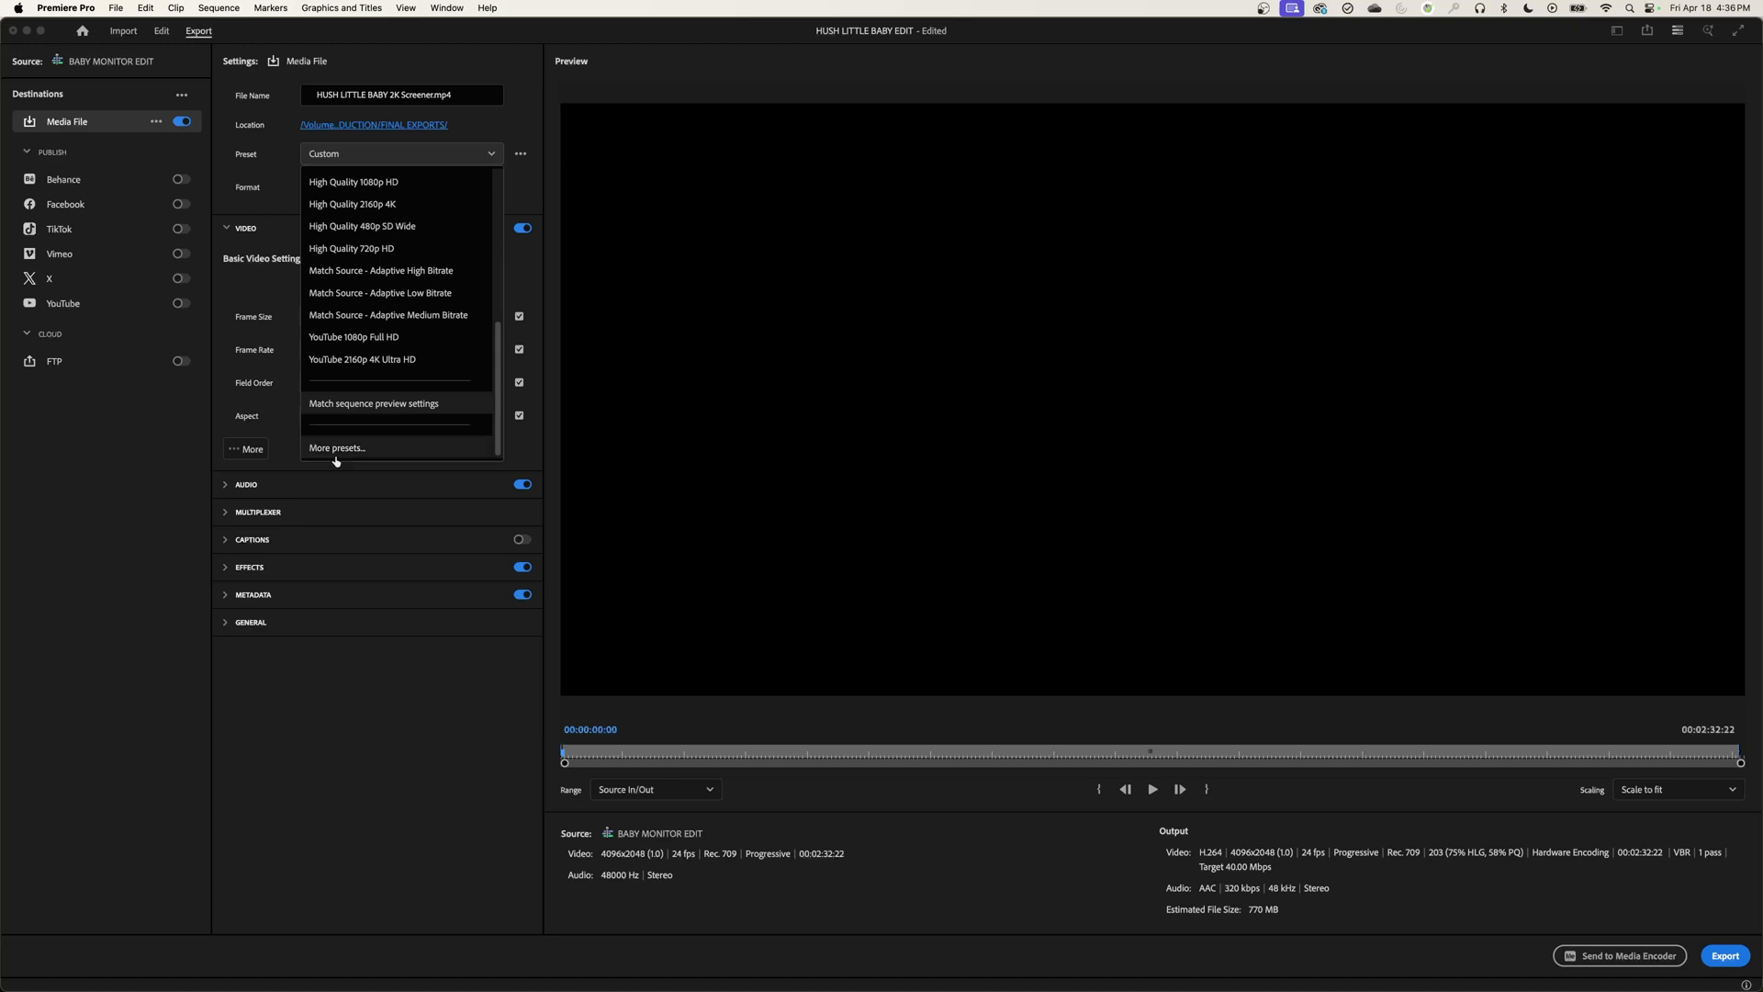
left_click(432, 449)
type("you")
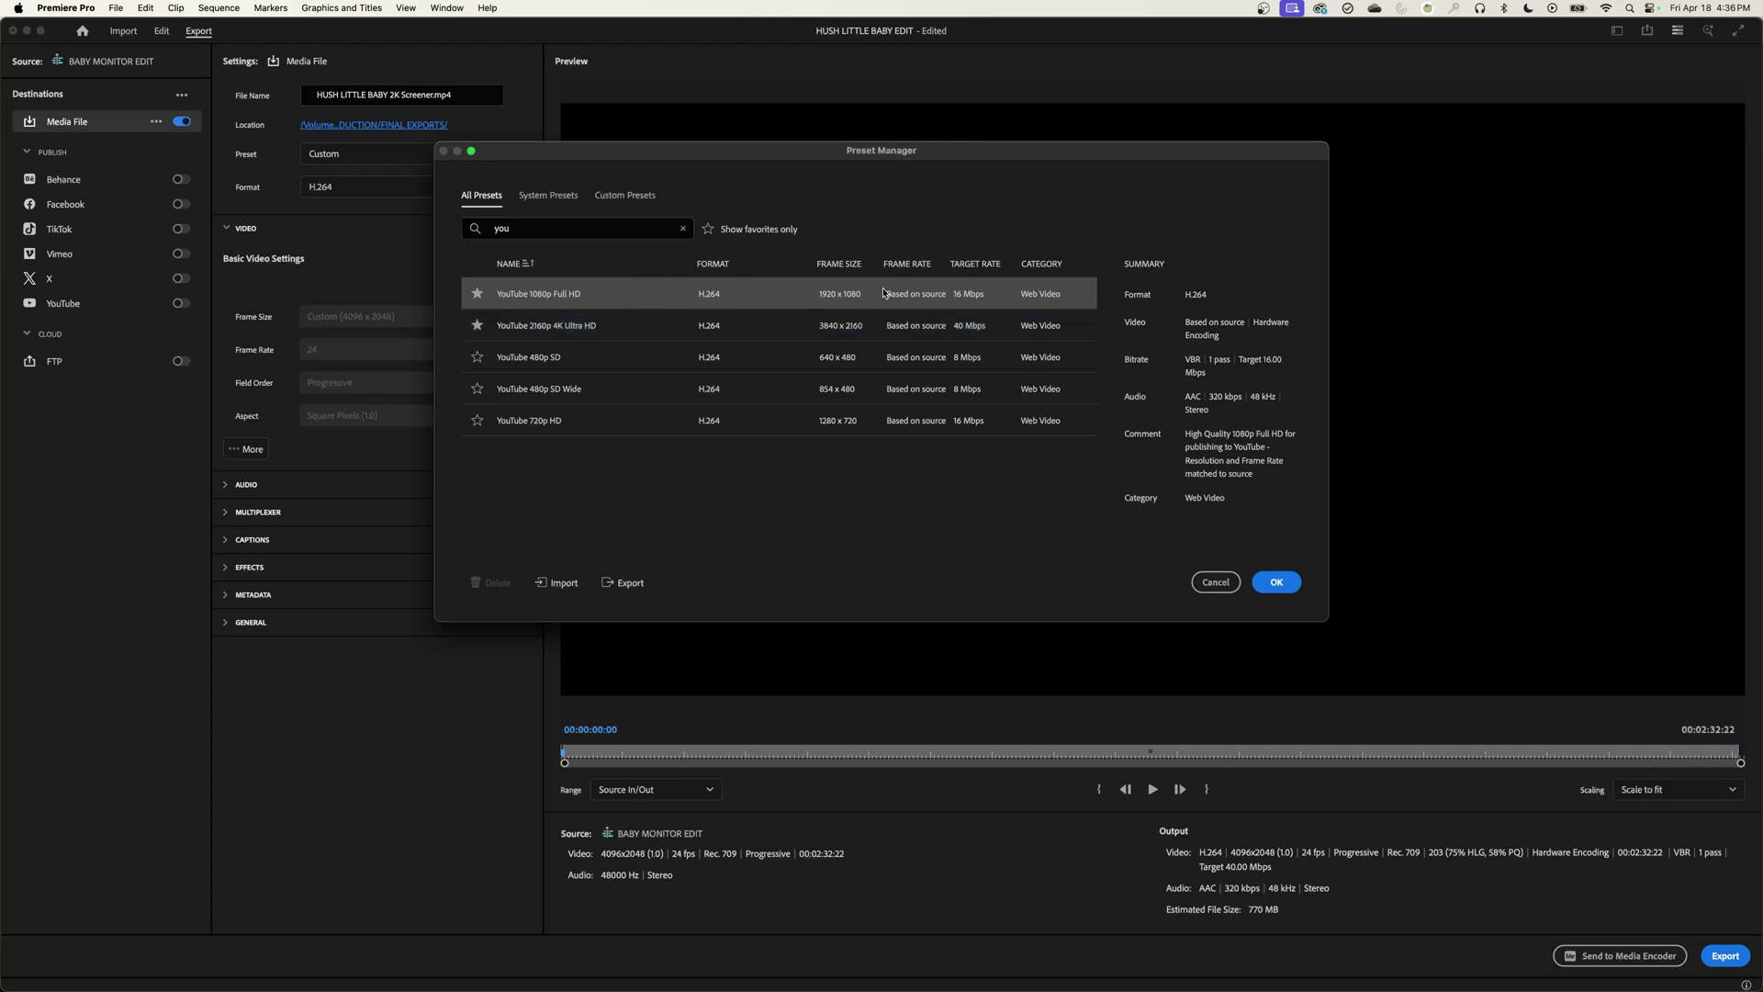
left_click(646, 297)
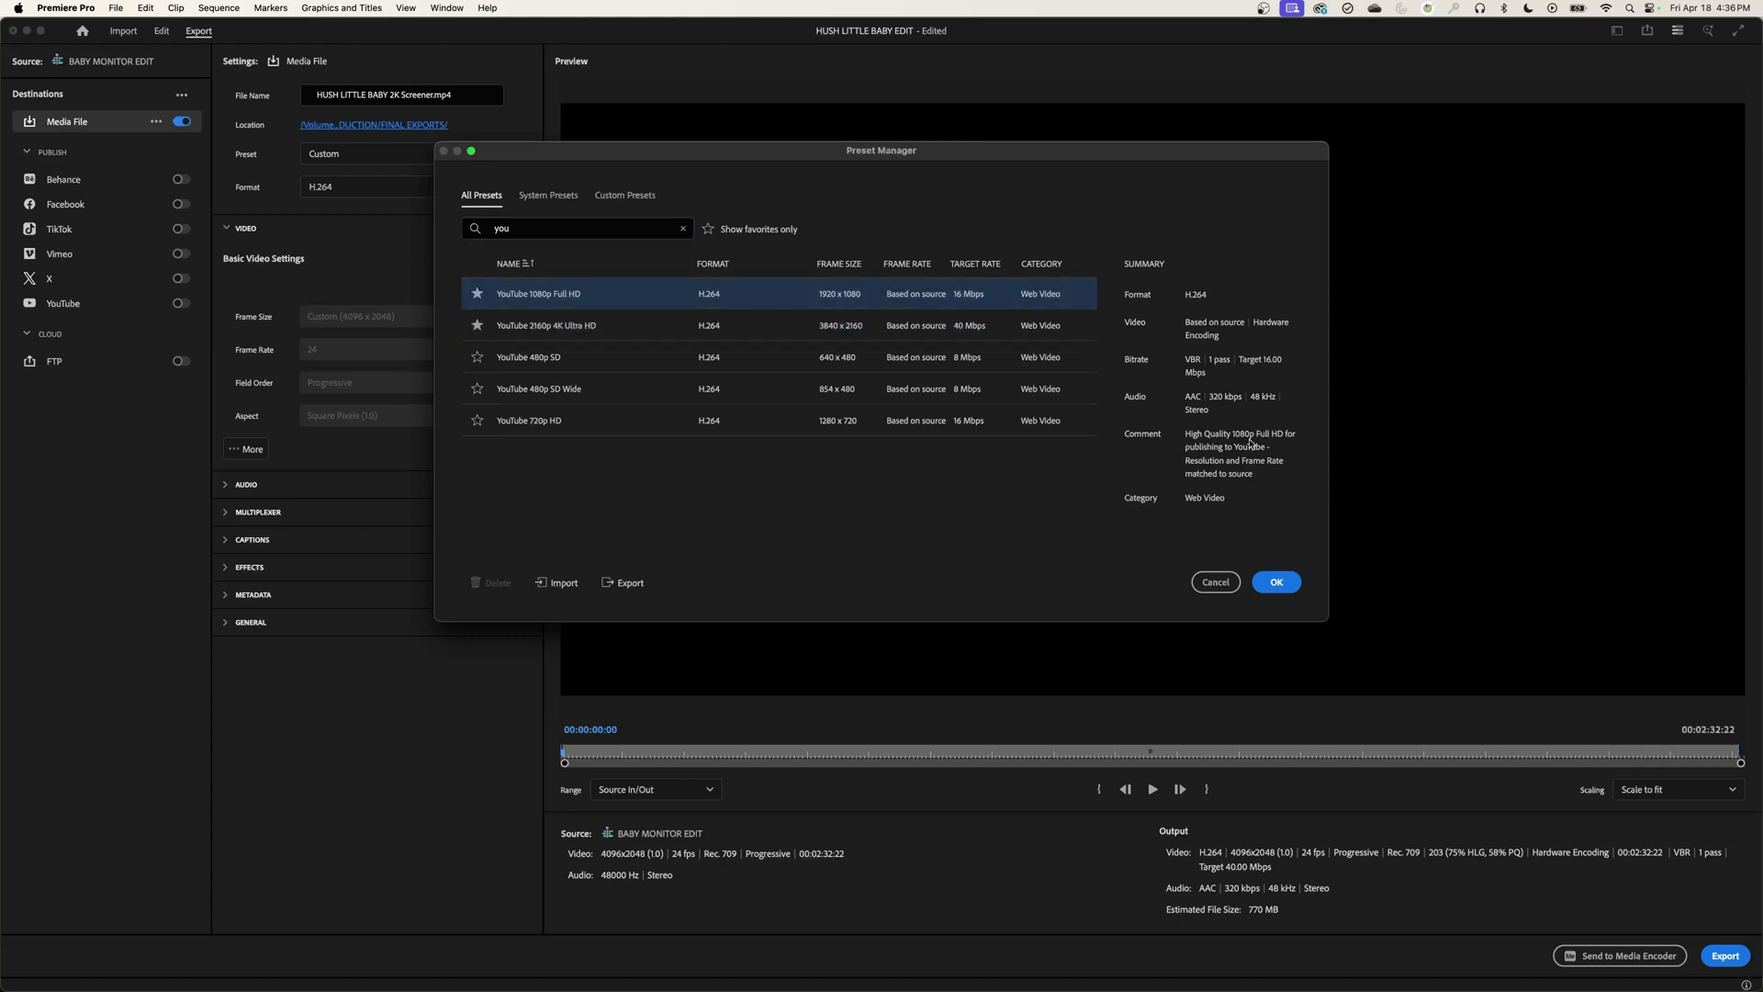
left_click(1277, 582)
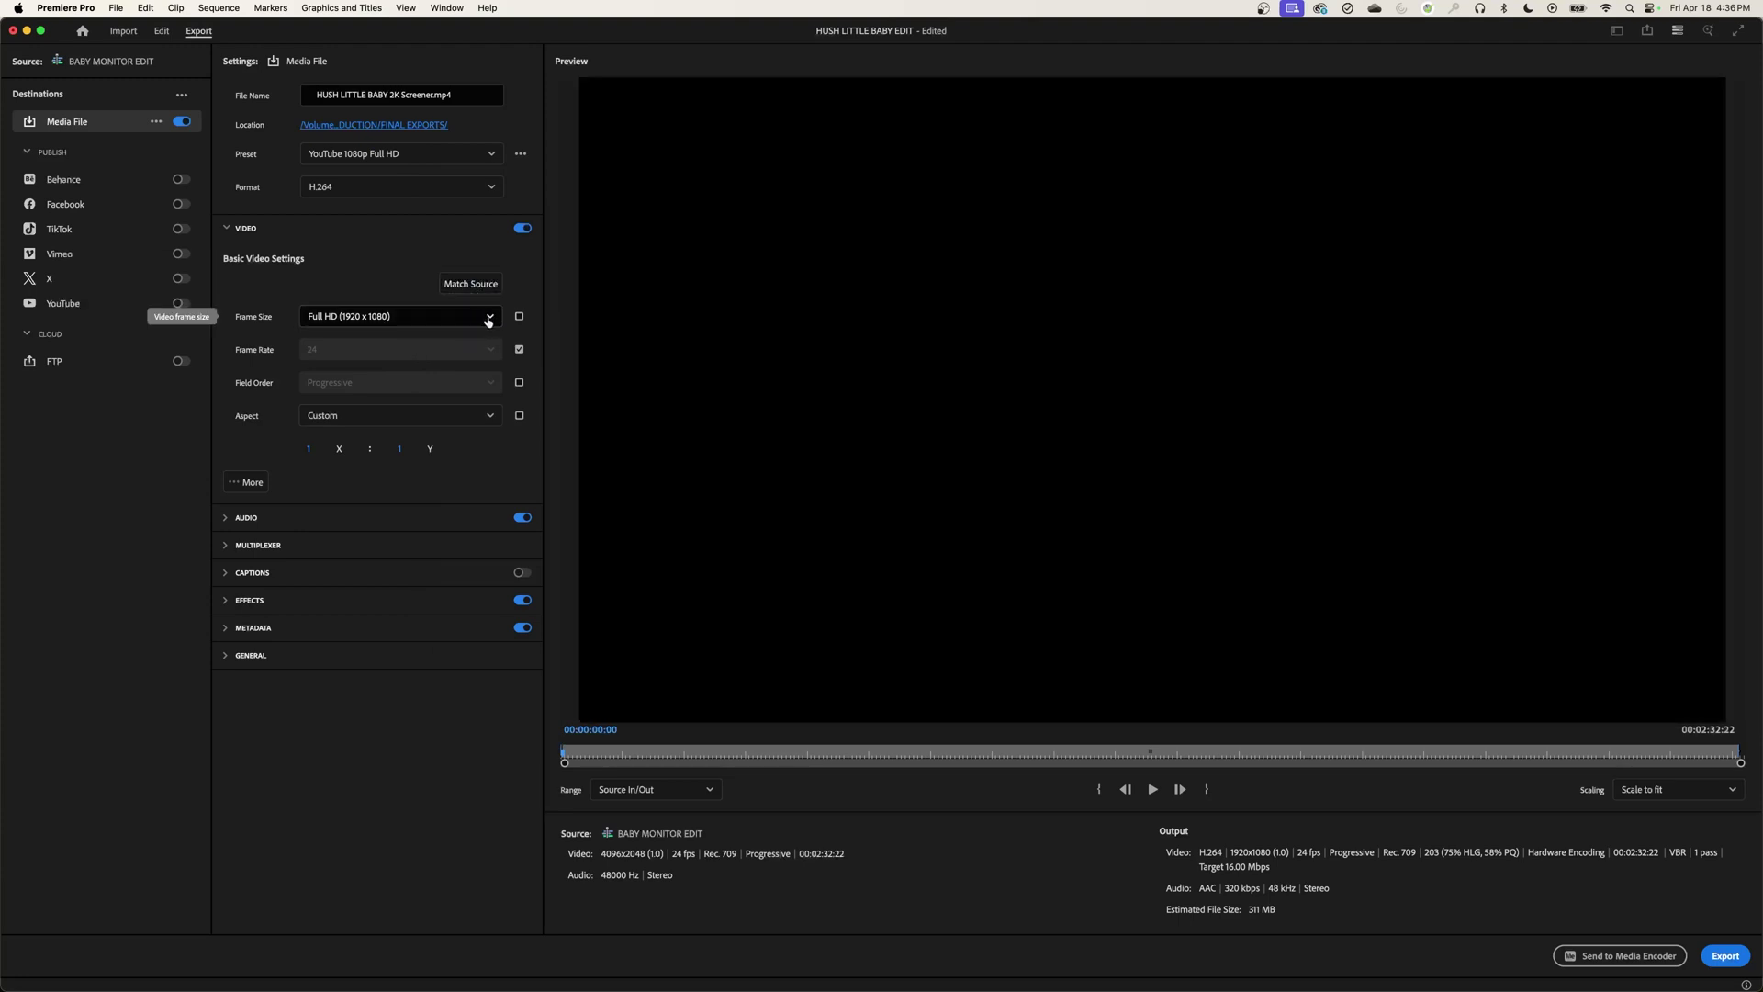
Step: Try to set a custom frame size with linked width and height for the export
left_click(489, 319)
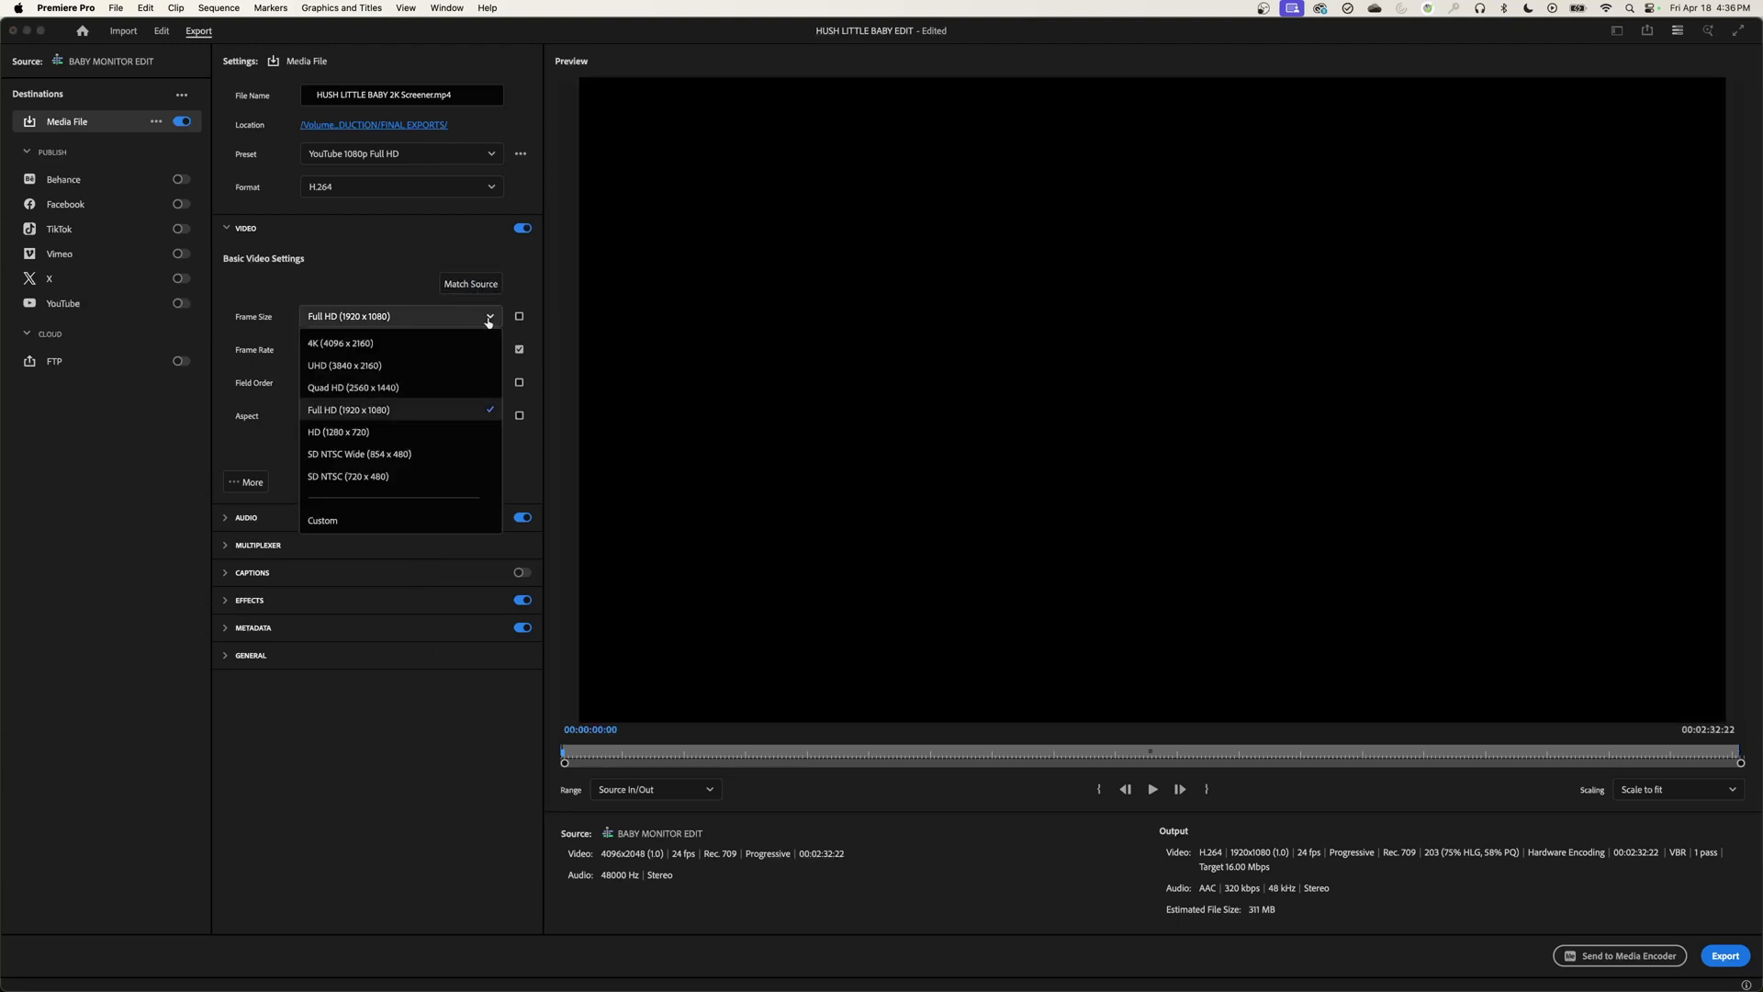
left_click(444, 517)
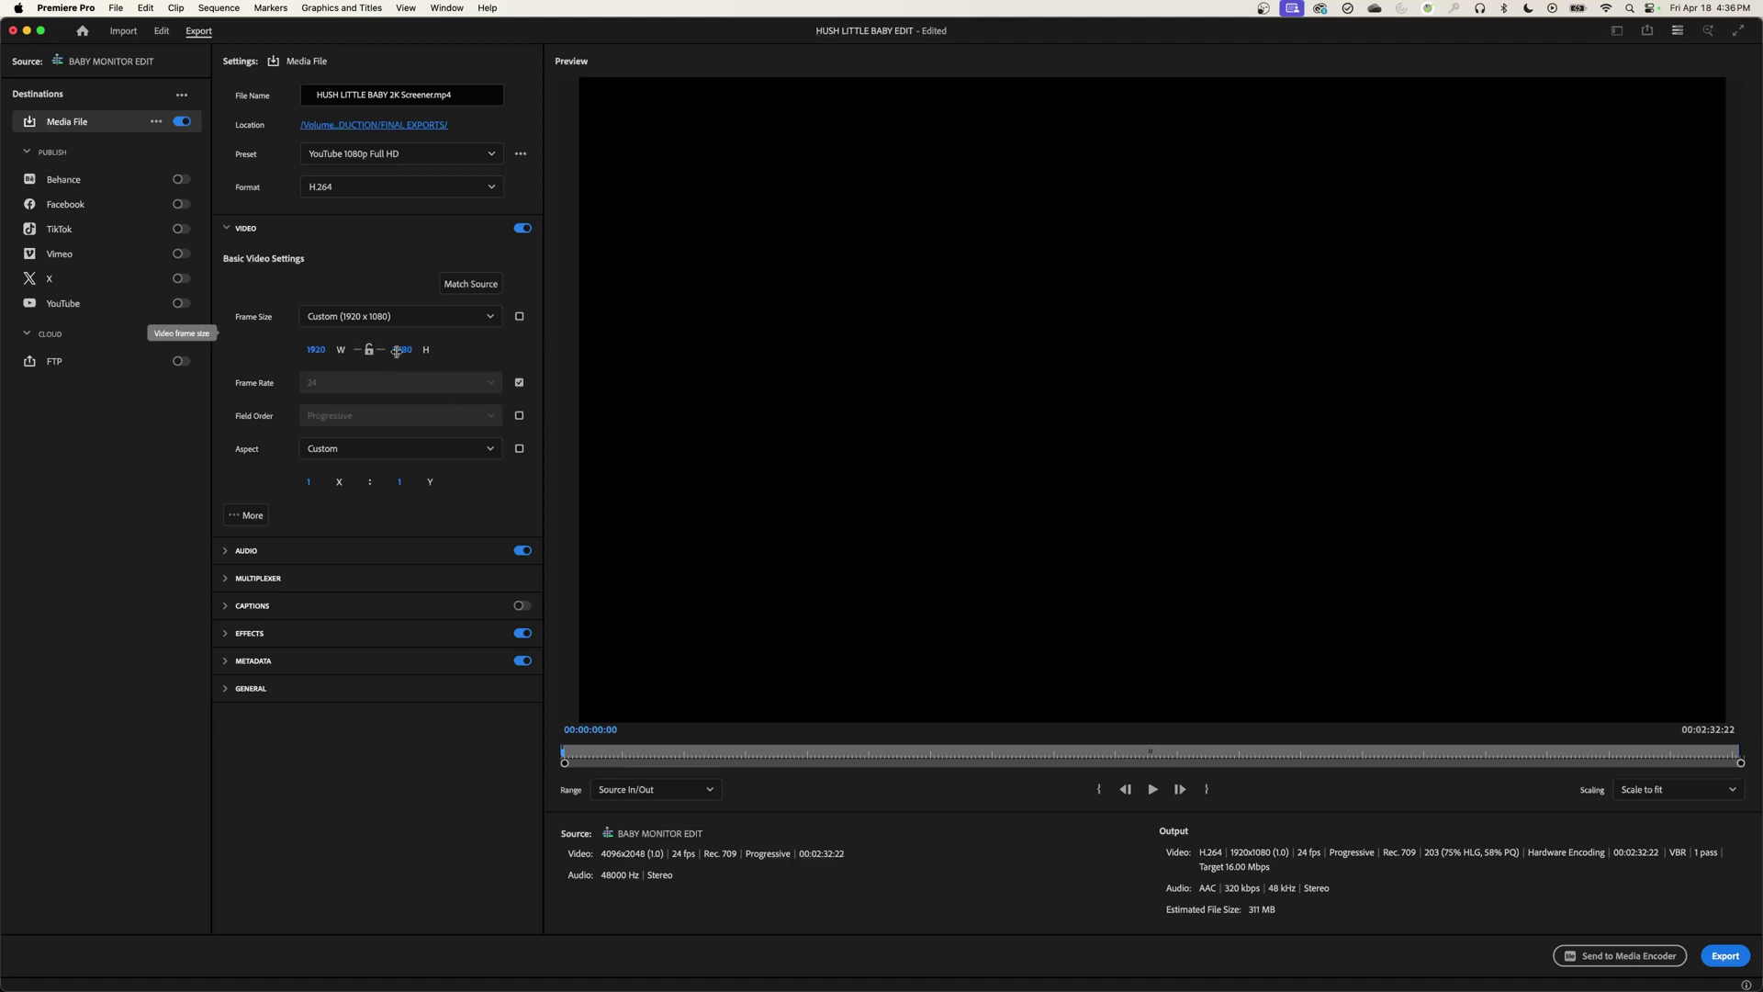
left_click(368, 350)
left_click(325, 350)
type("204")
key("Escape")
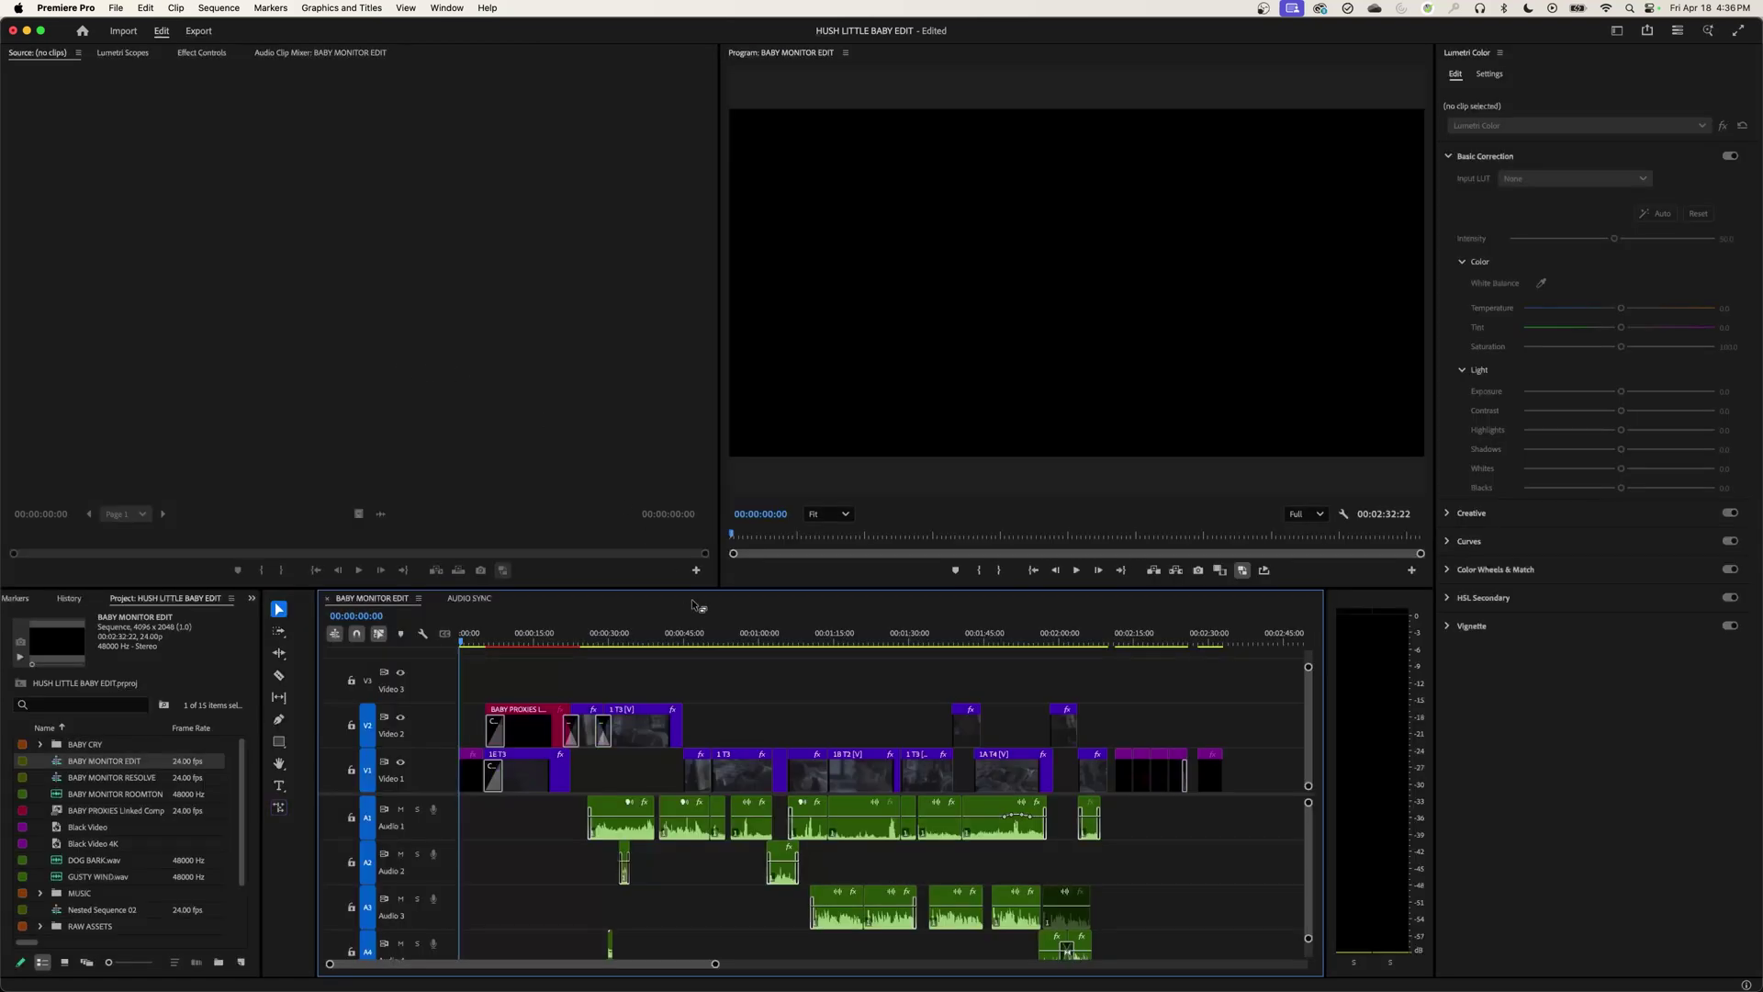
Step: Reopen the export settings for BABY MONITOR EDIT and scrub the preview to about 00:00:21:03
key("super+m")
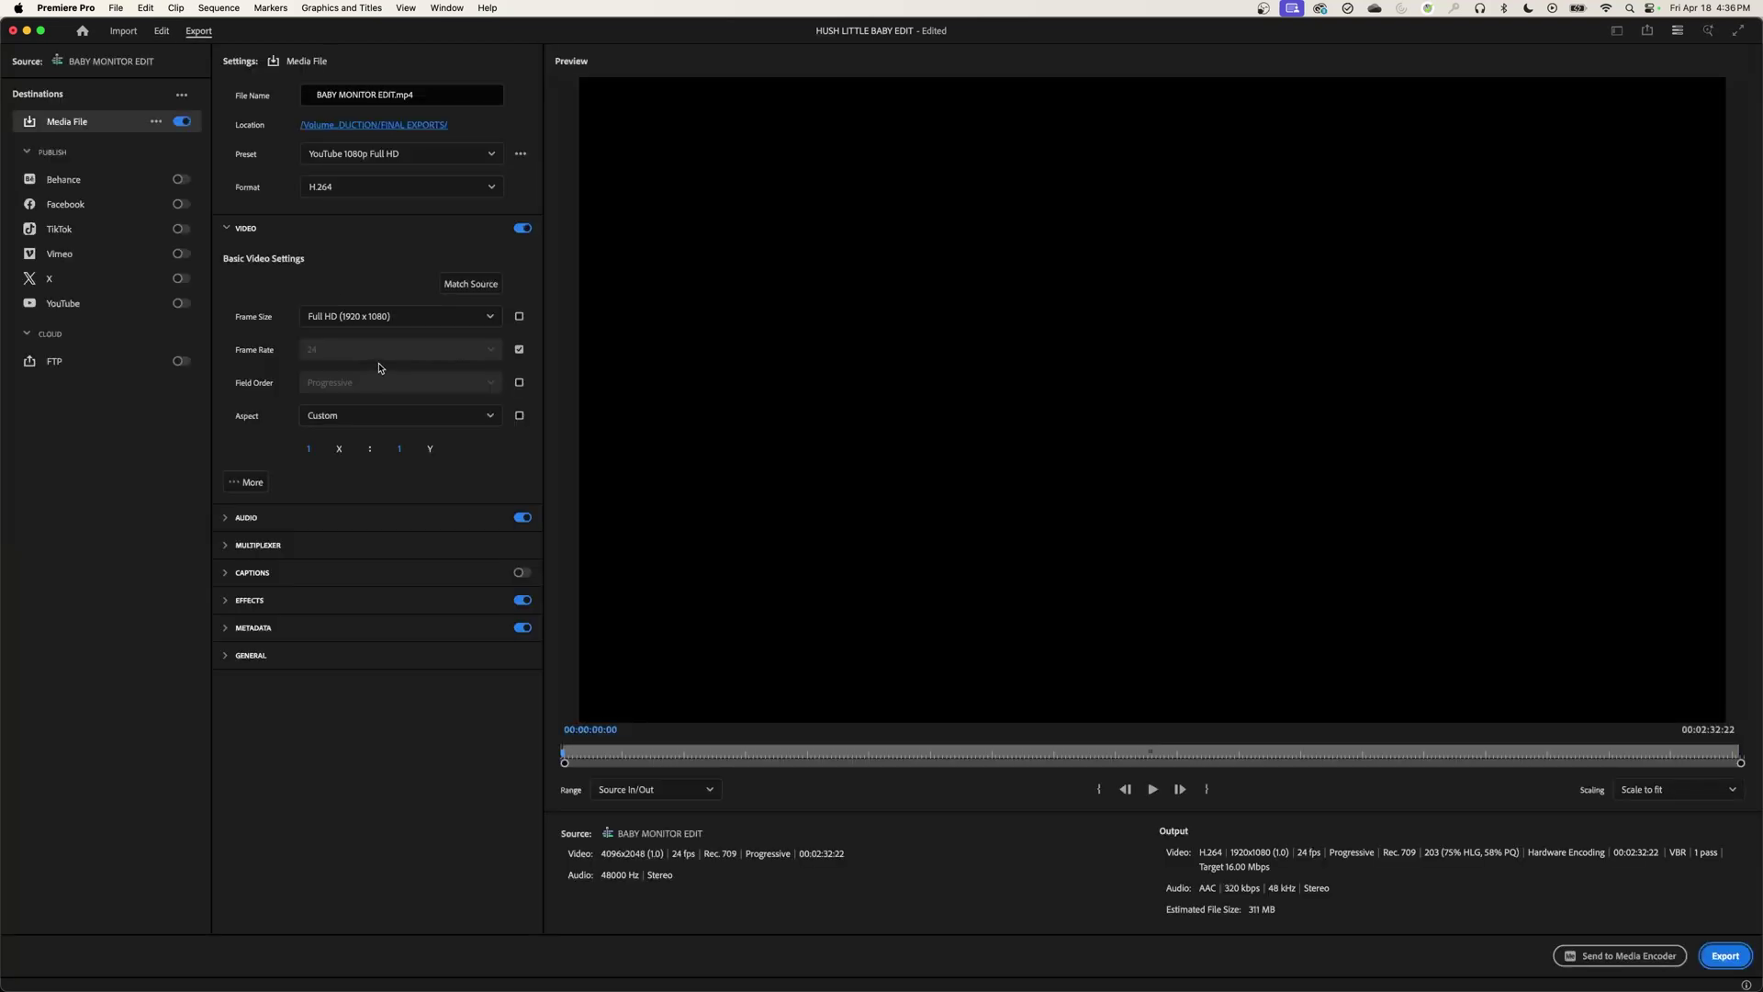
left_click(647, 753)
left_click_drag(647, 753, 724, 753)
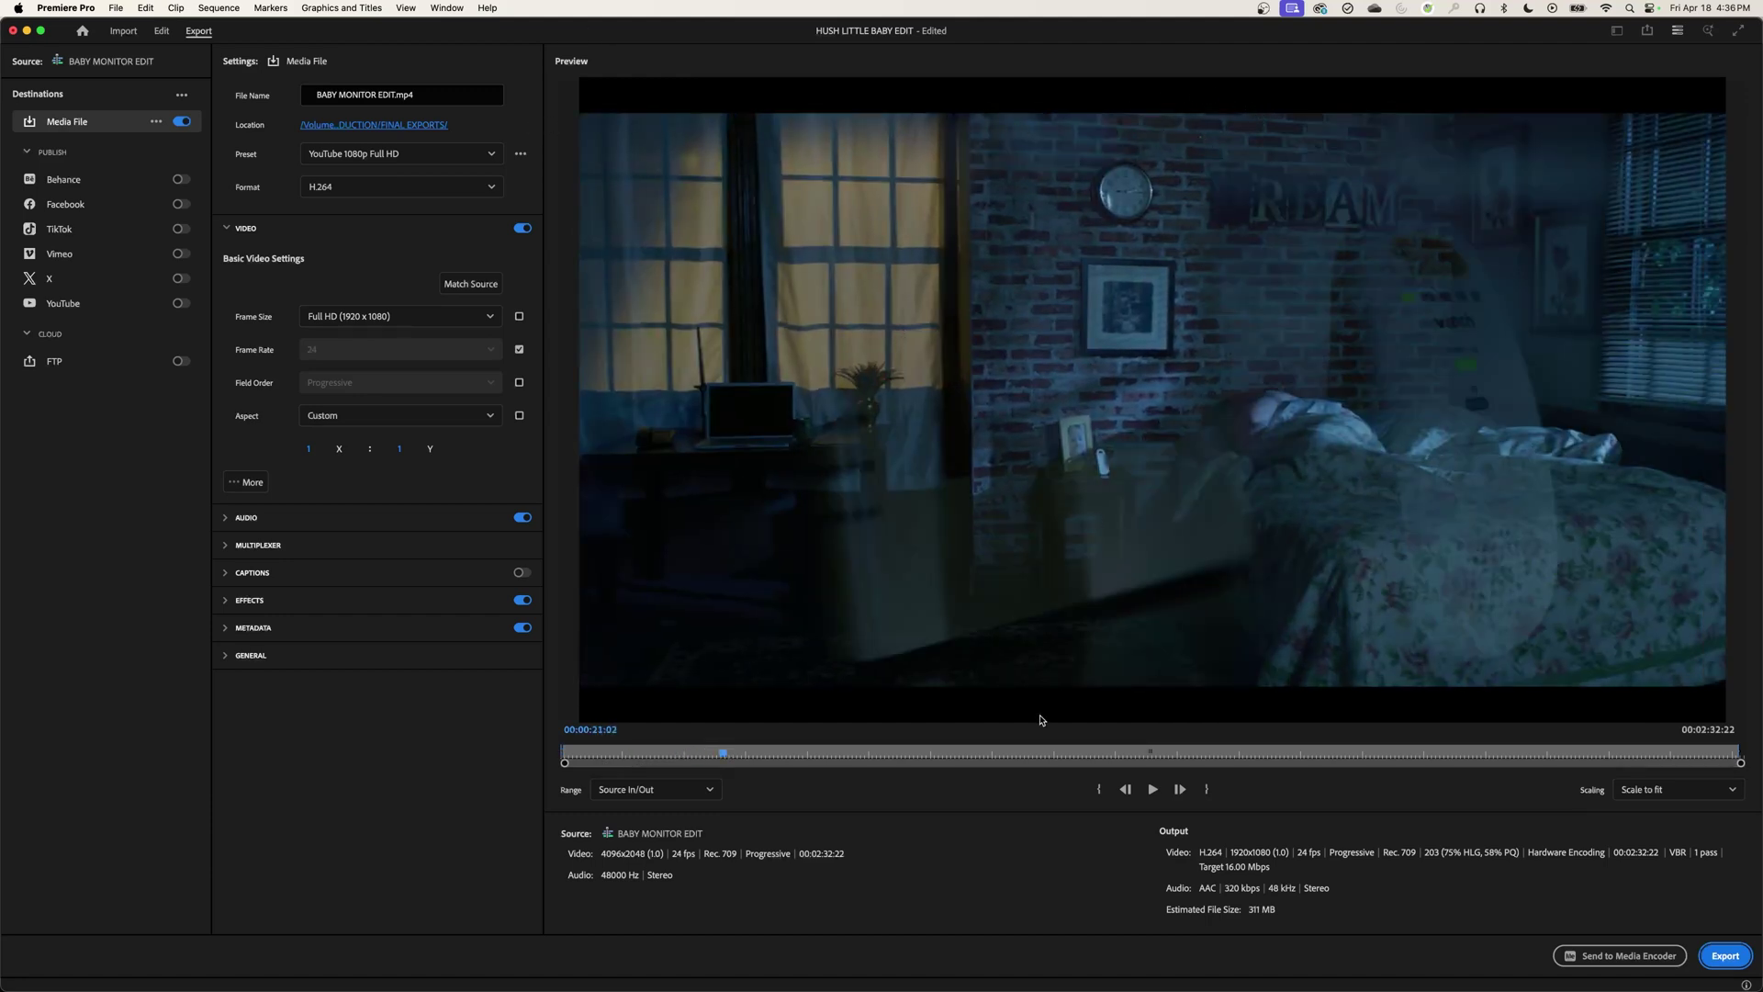
Step: Set a custom export frame size with a width of 2048 and height of 1080, using Scale to Fill
left_click(458, 324)
left_click(372, 520)
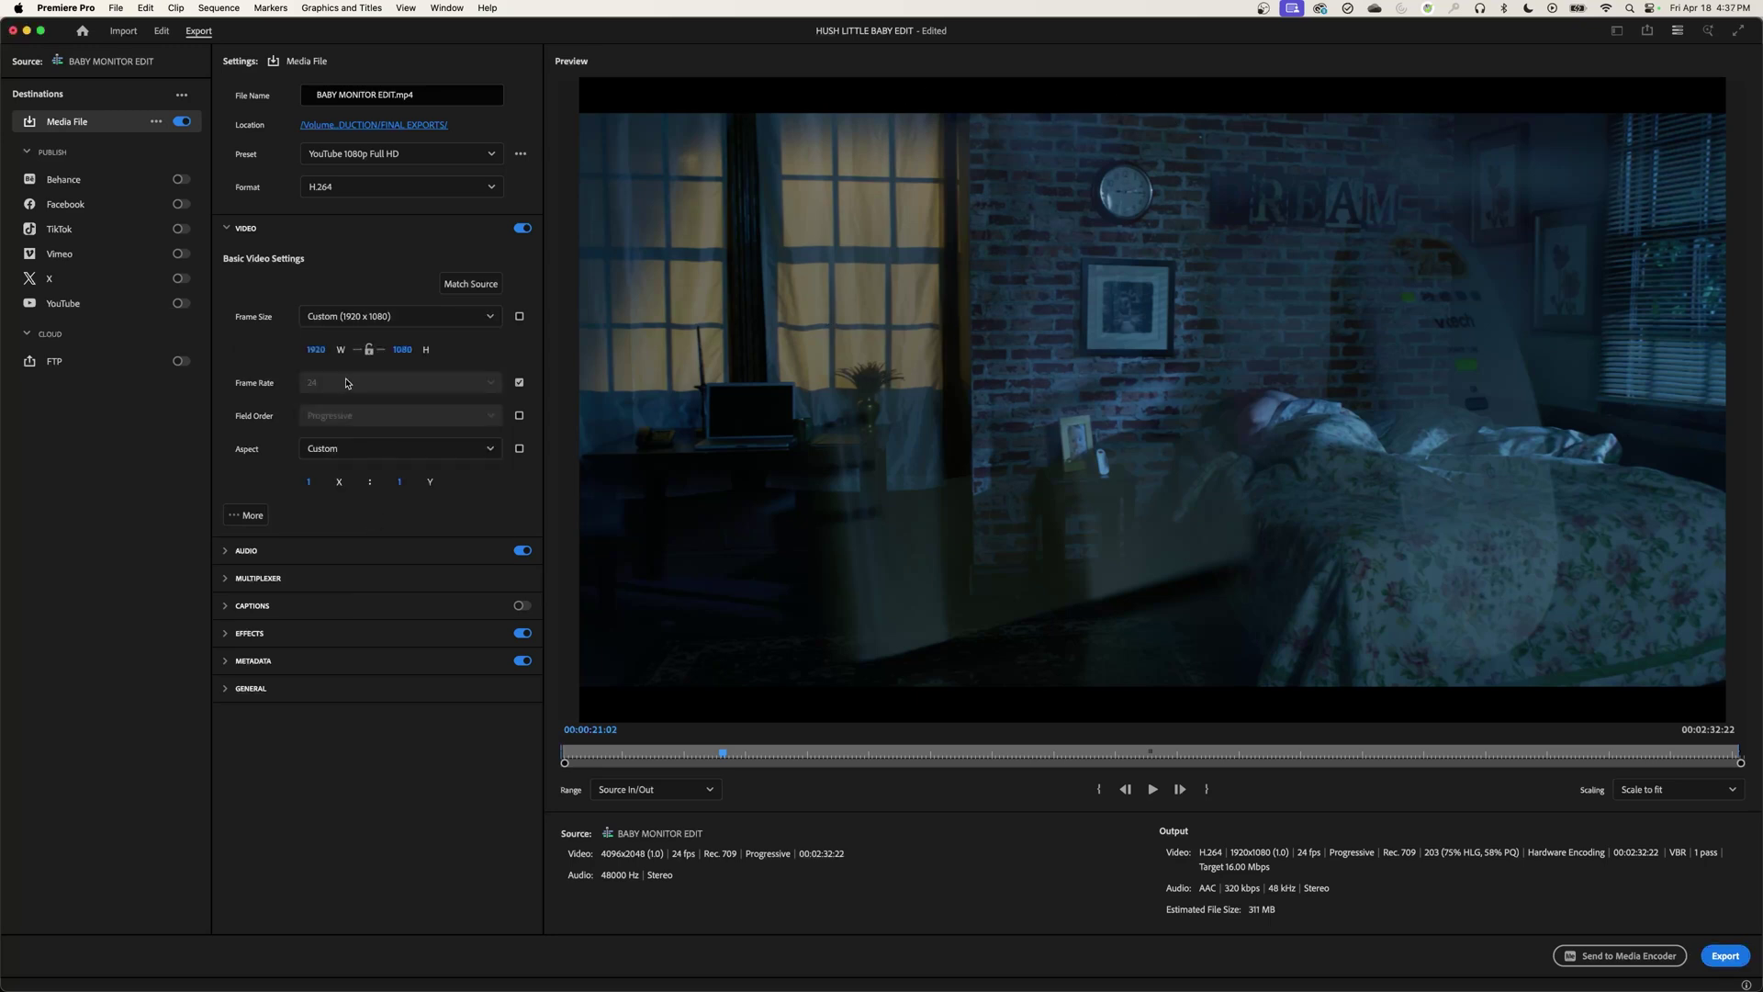
left_click(317, 350)
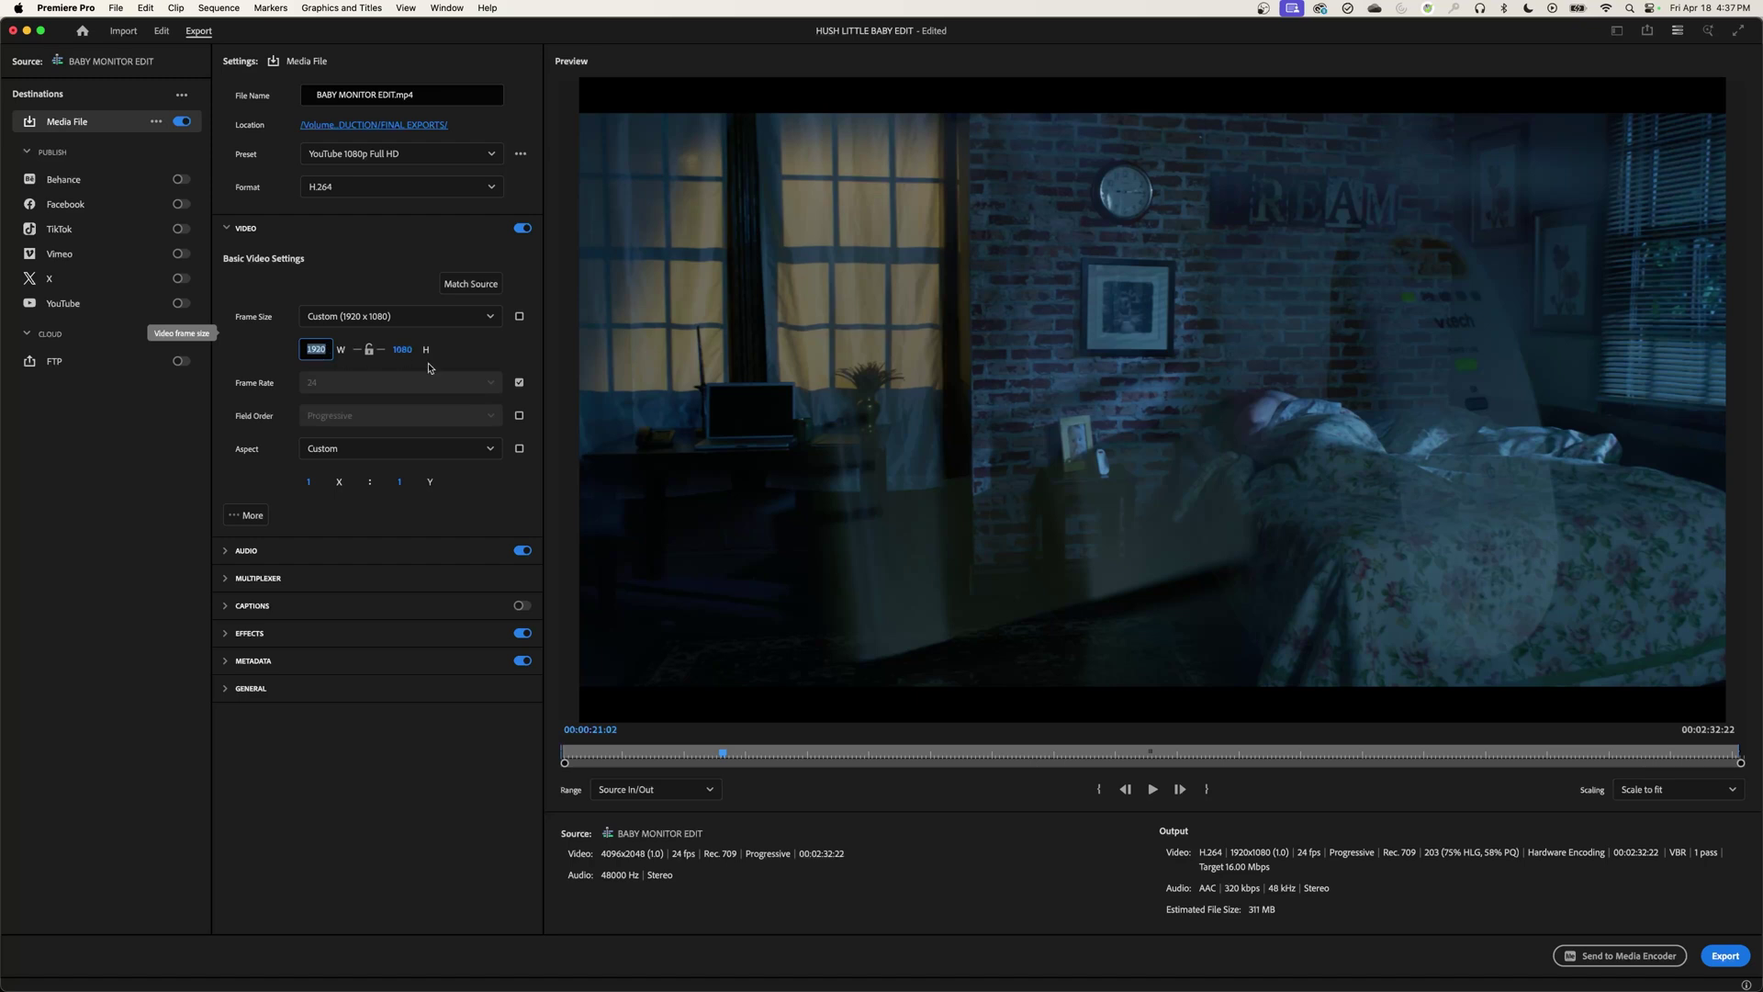
type("2048")
key("Return")
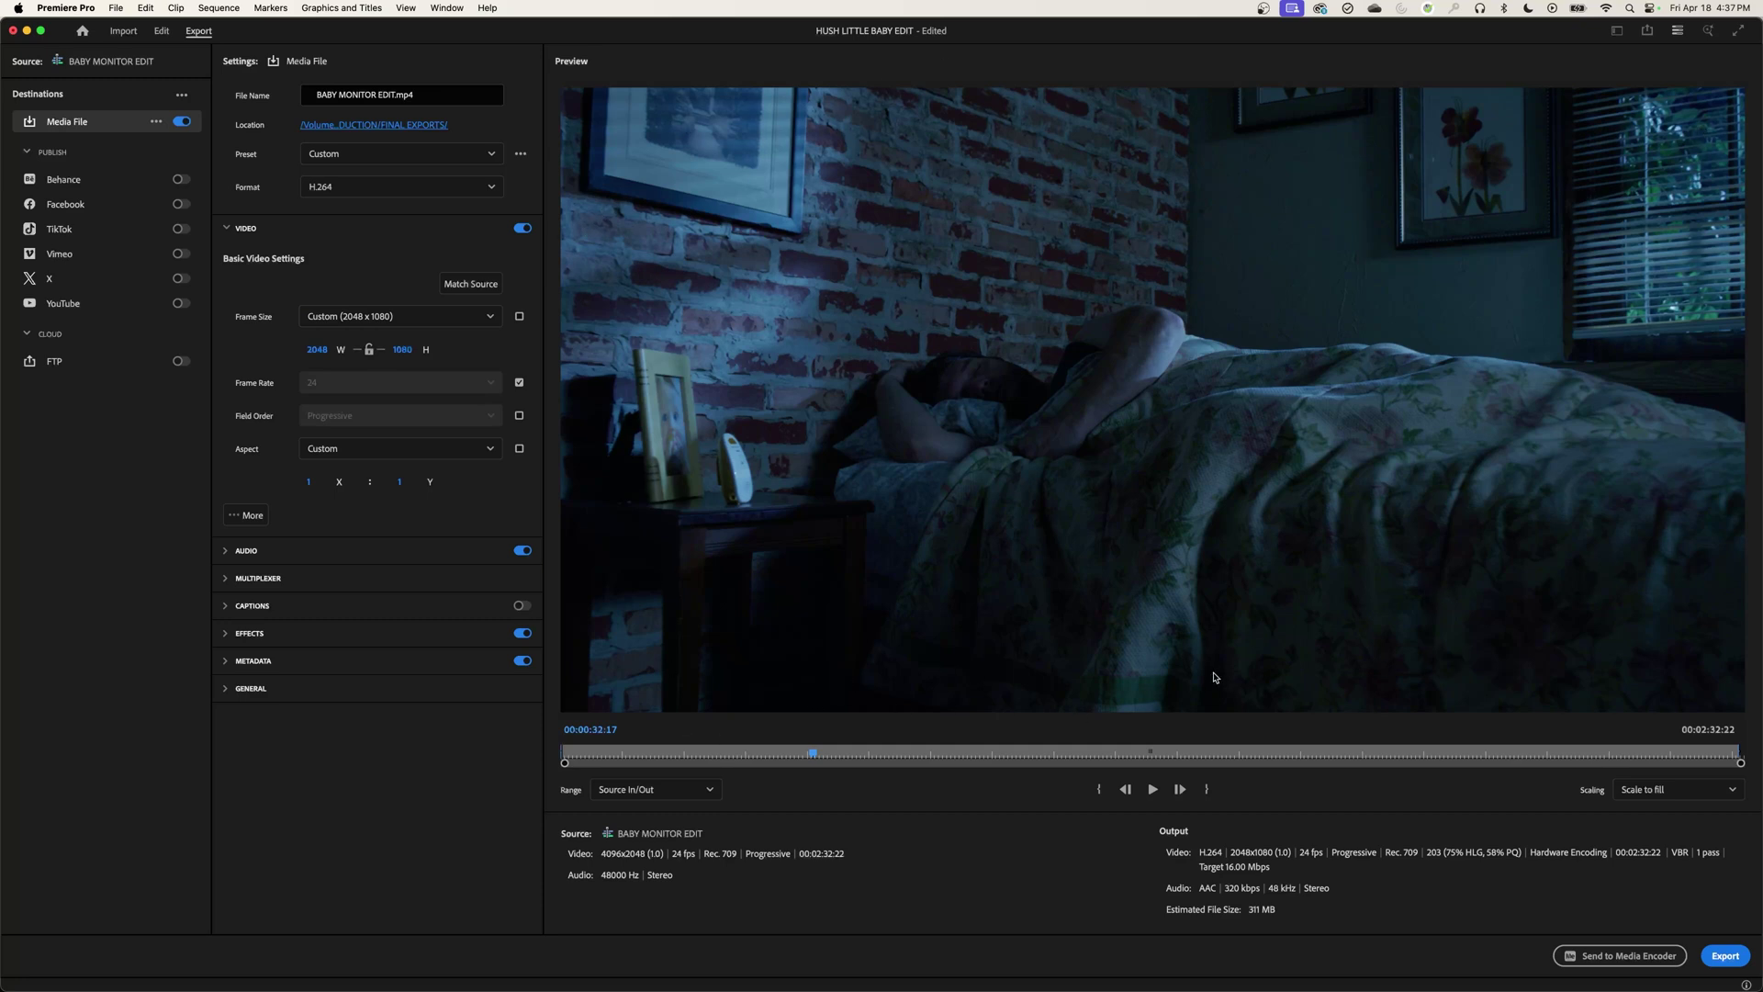
Step: Name the output file HUSH LITTLE BABY 2K Screener in the FINAL EXPORTS folder and export it
left_click(404, 126)
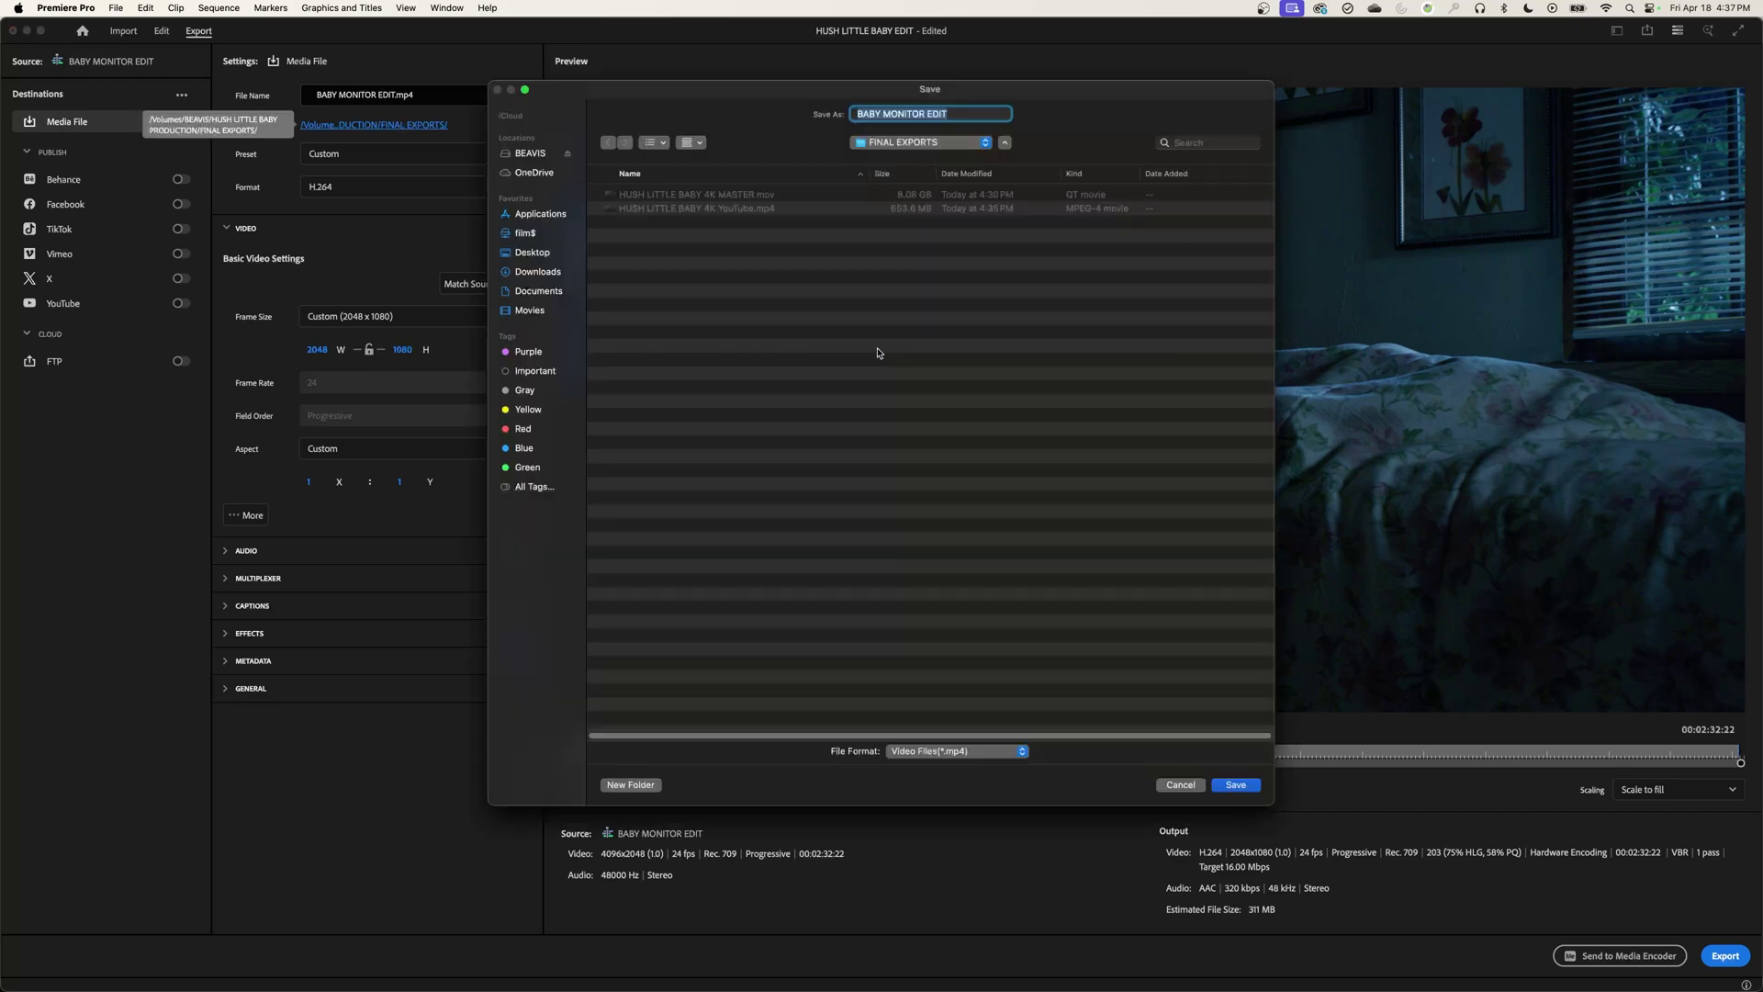
left_click(741, 209)
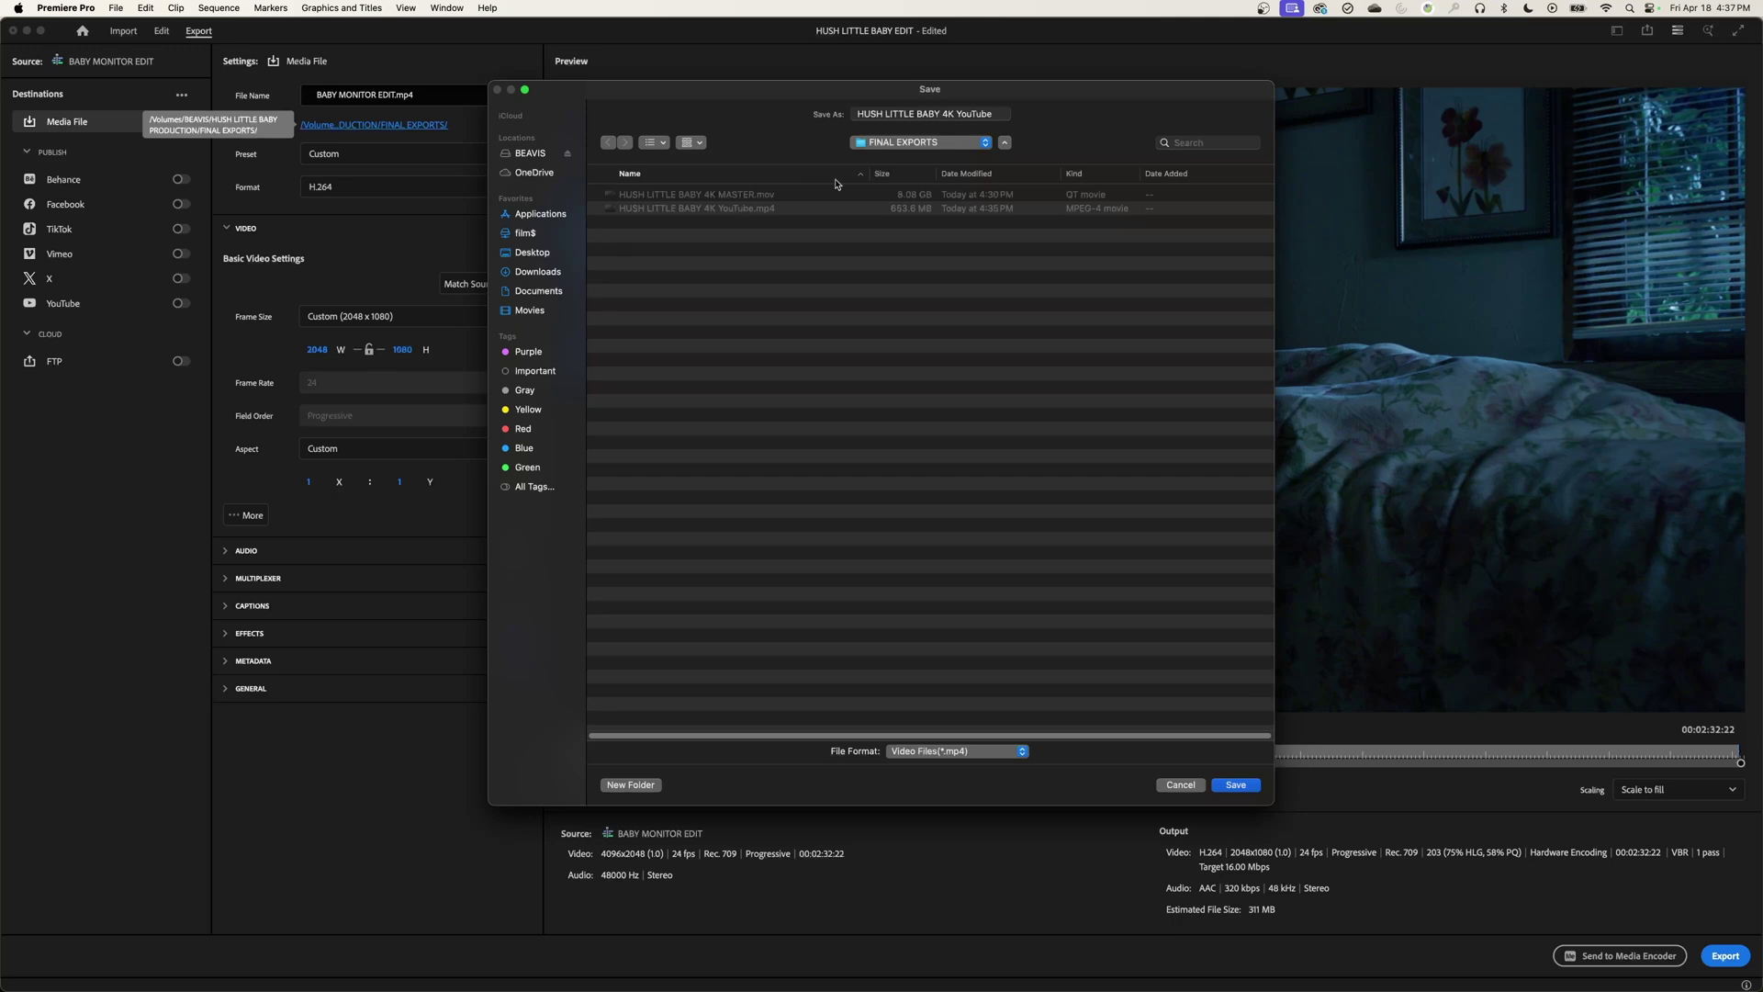
left_click_drag(945, 114, 1012, 115)
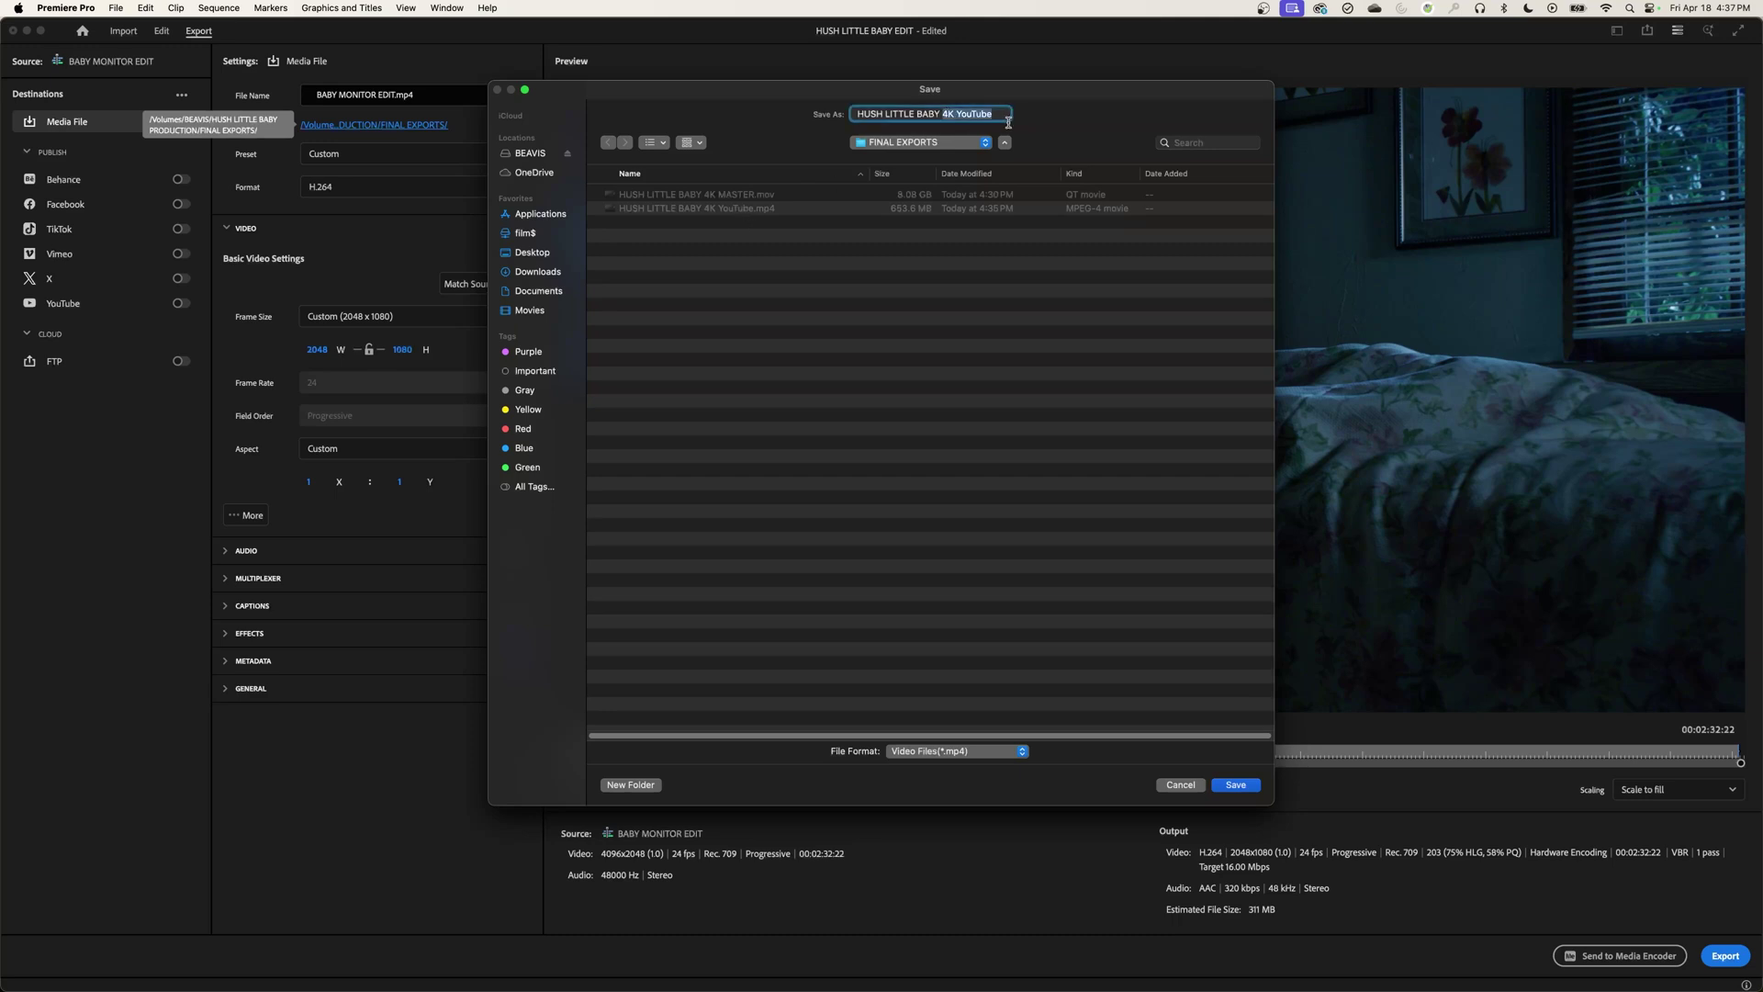
type("2K Screener")
key("Return")
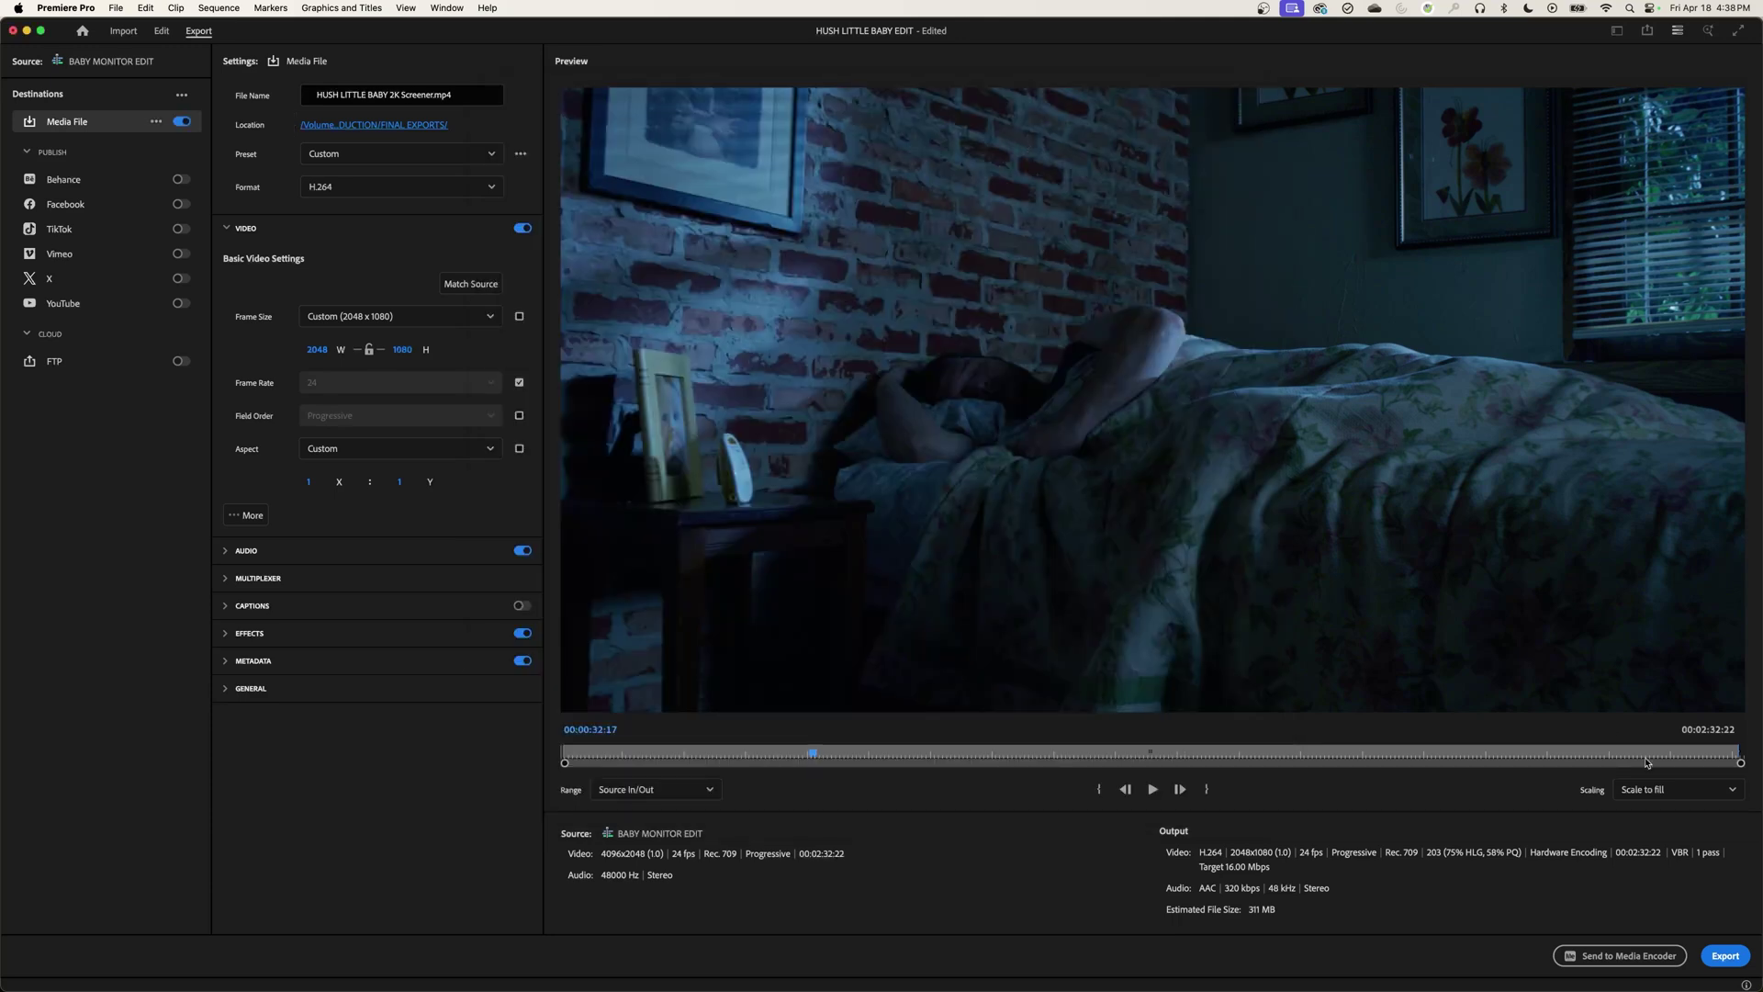
left_click(1727, 952)
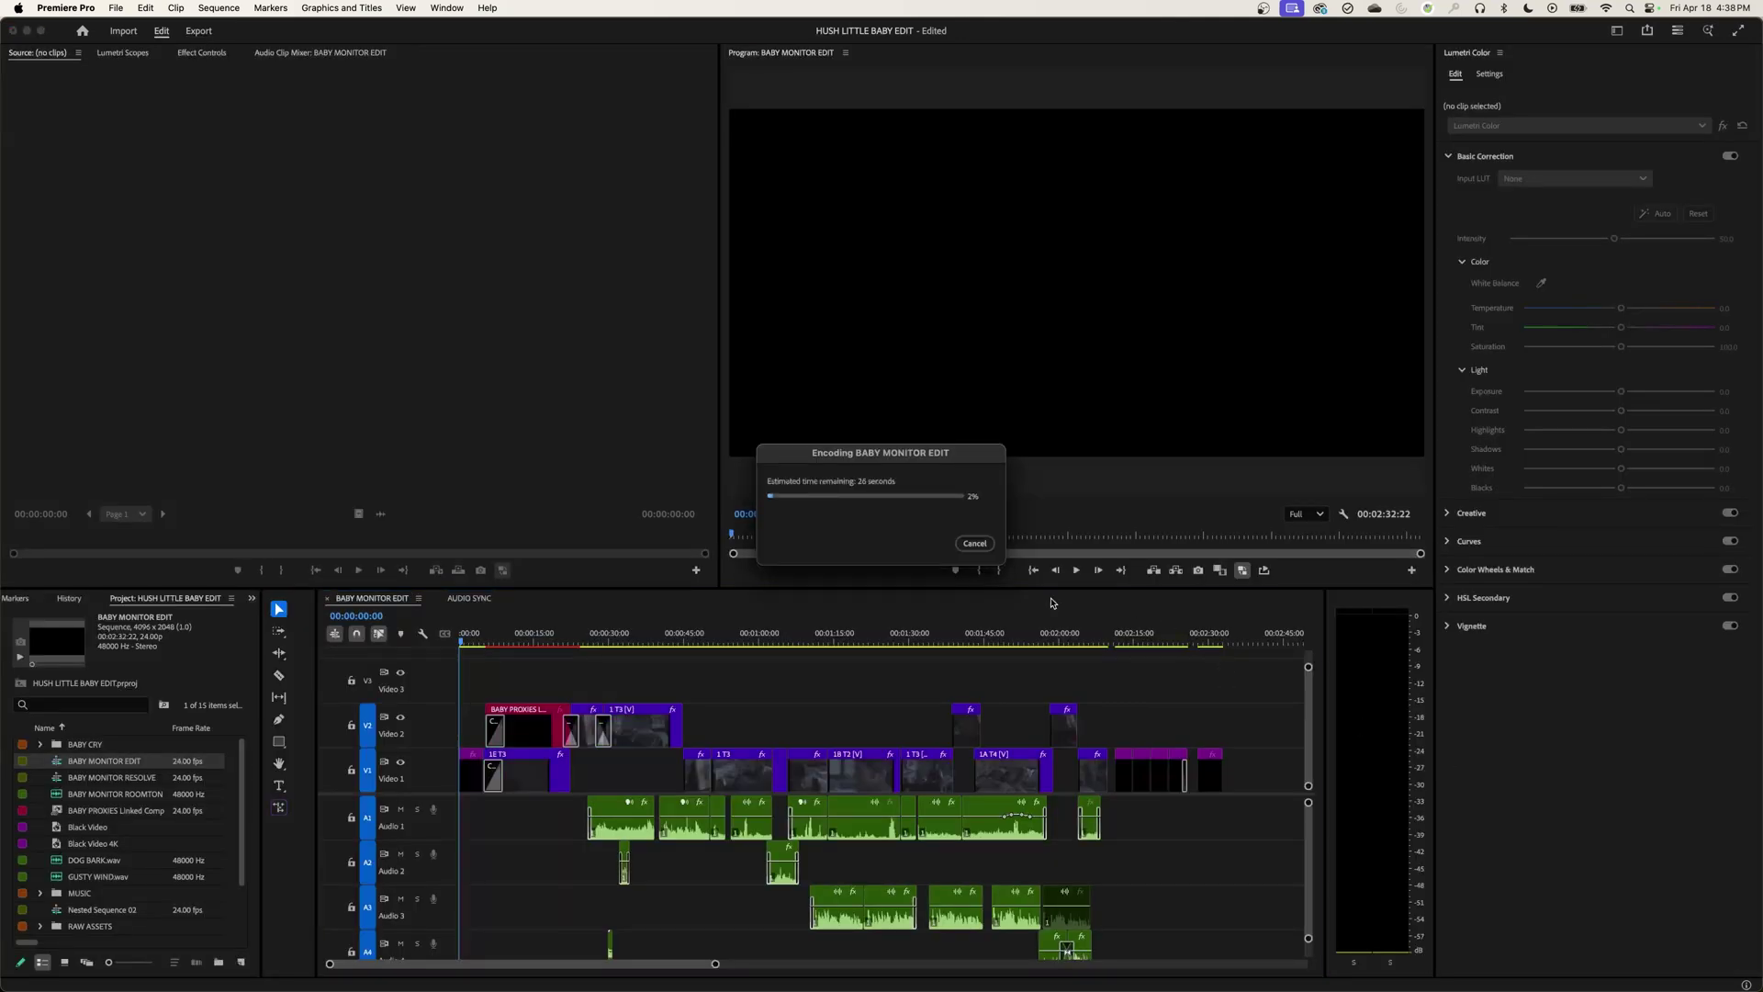